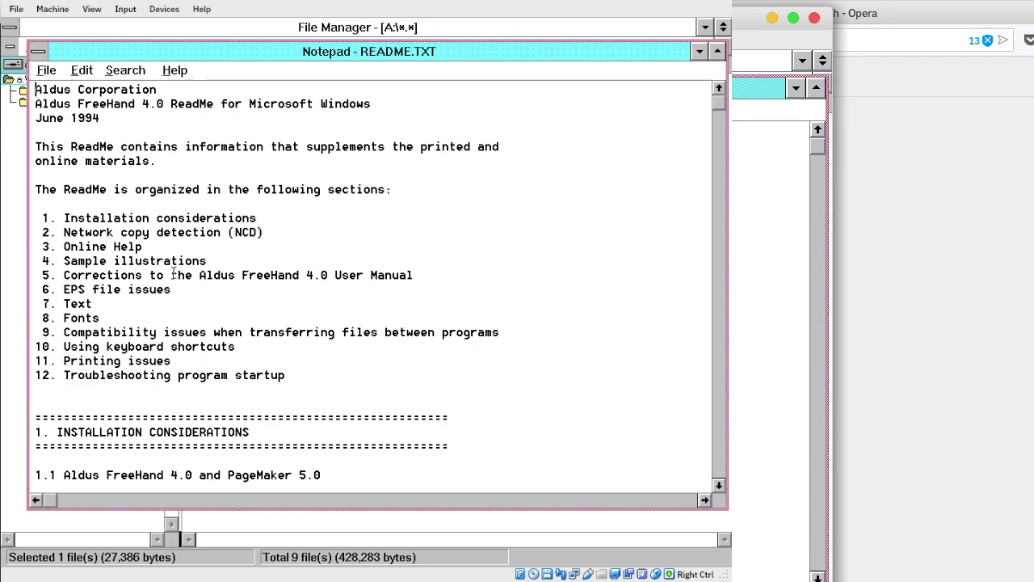
Scroll the FreeHand ReadMe down to the installation considerations section
key("Page_Down")
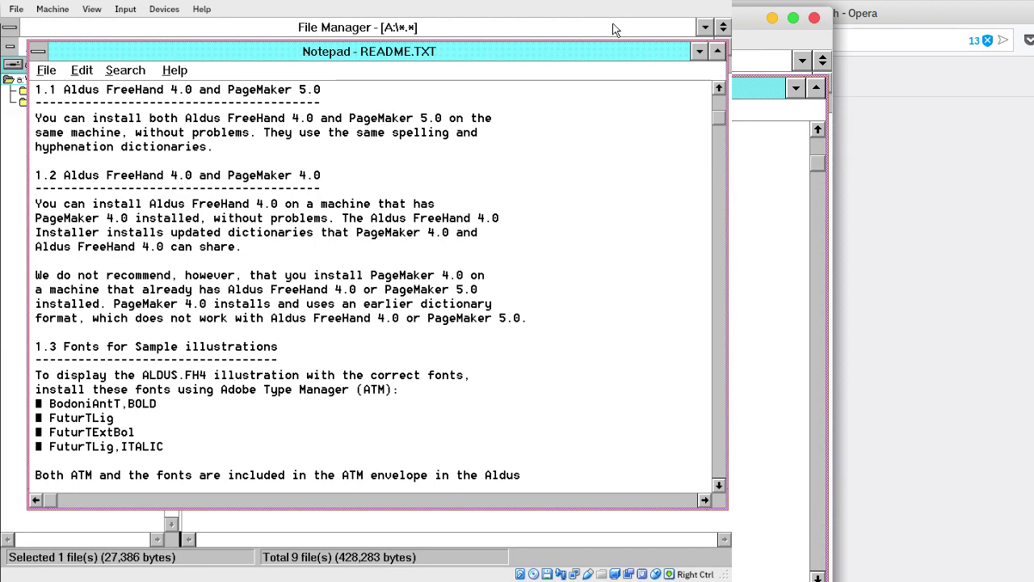
Close the ReadMe in Notepad to return to Aldus Setup
key("alt+F4")
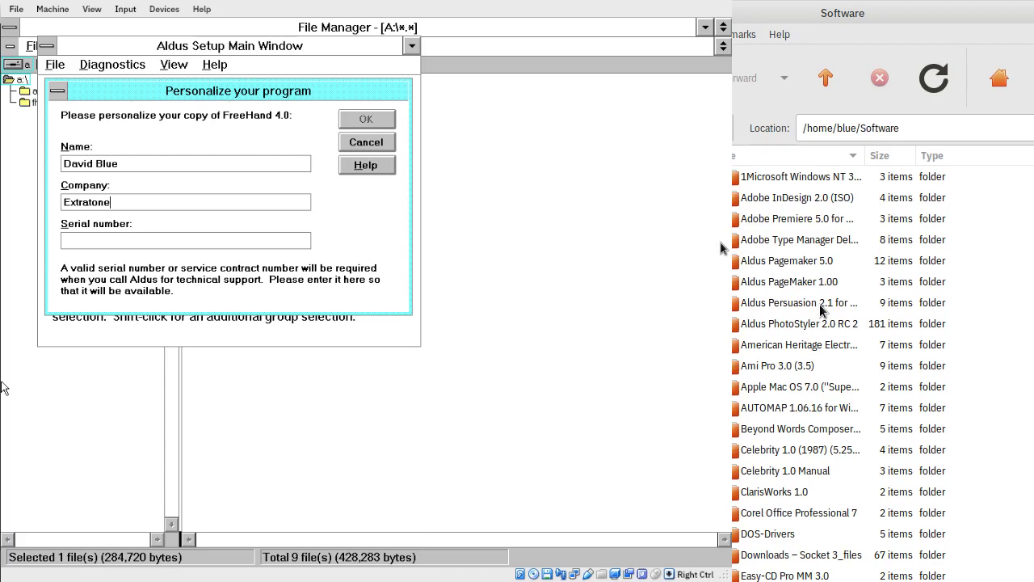
Enter the serial number and accept the personalization so file copying starts
key("Tab")
type("03-003")
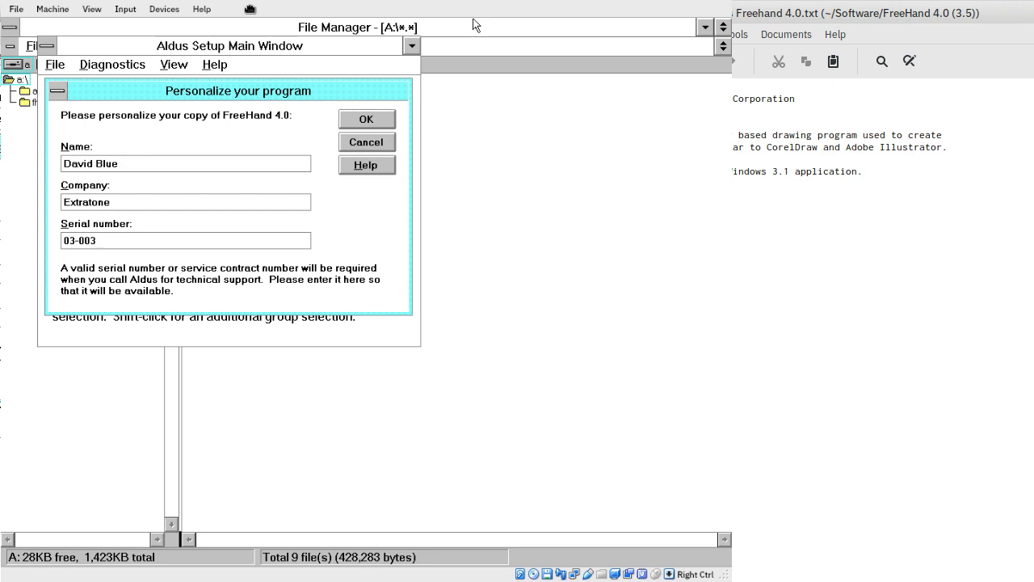
key("Return")
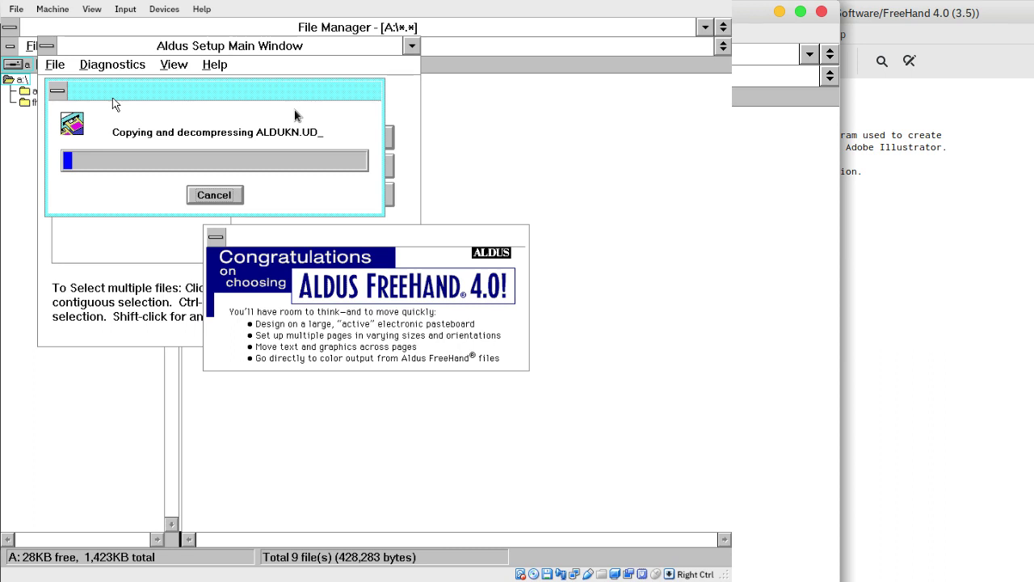
Rearrange host windows while disk 1 copies, then confirm disk 2 is available
key("ctrl+w")
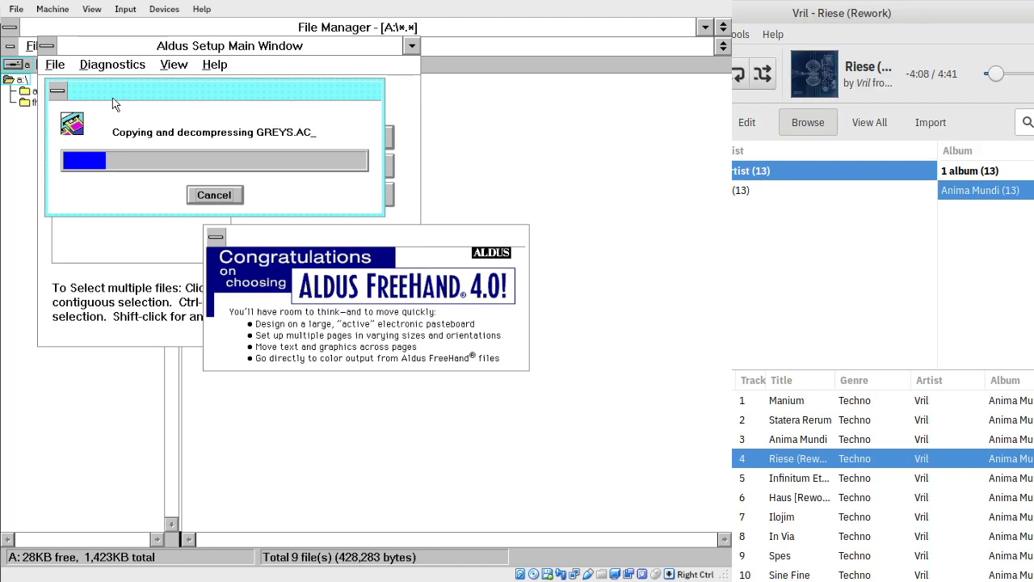
left_click_drag(808, 13, 930, 16)
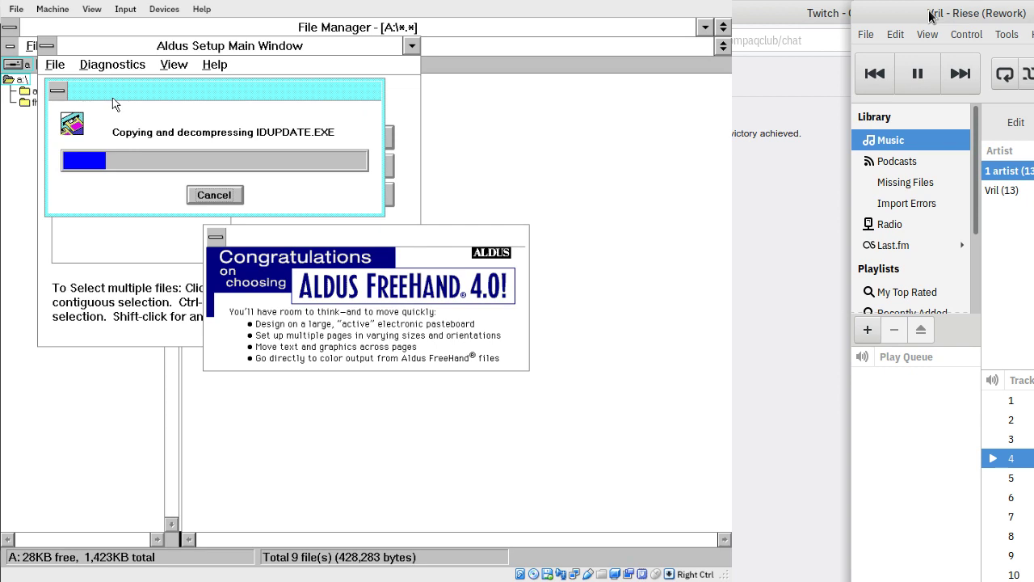
key("alt+Tab")
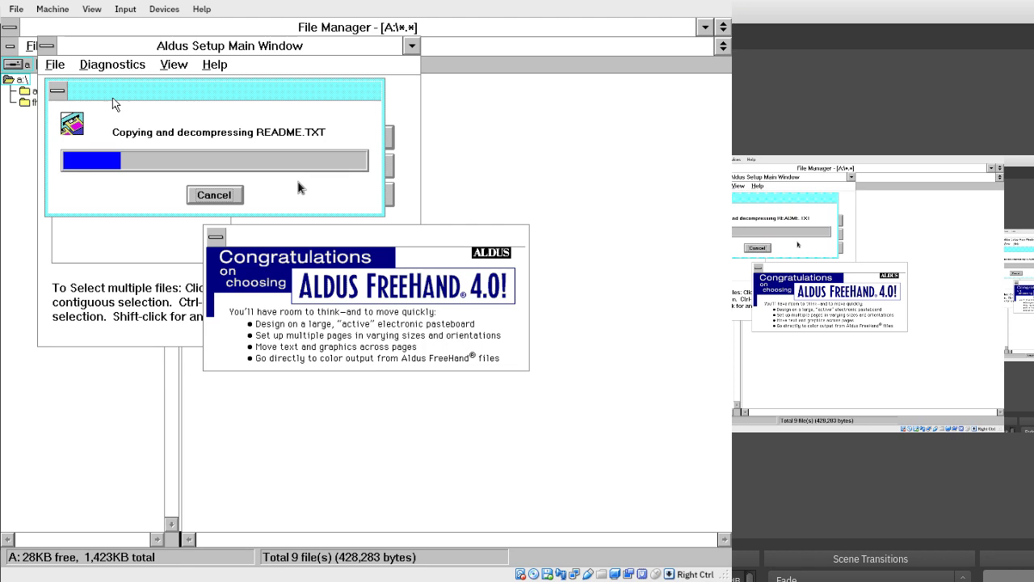
key("alt+Tab")
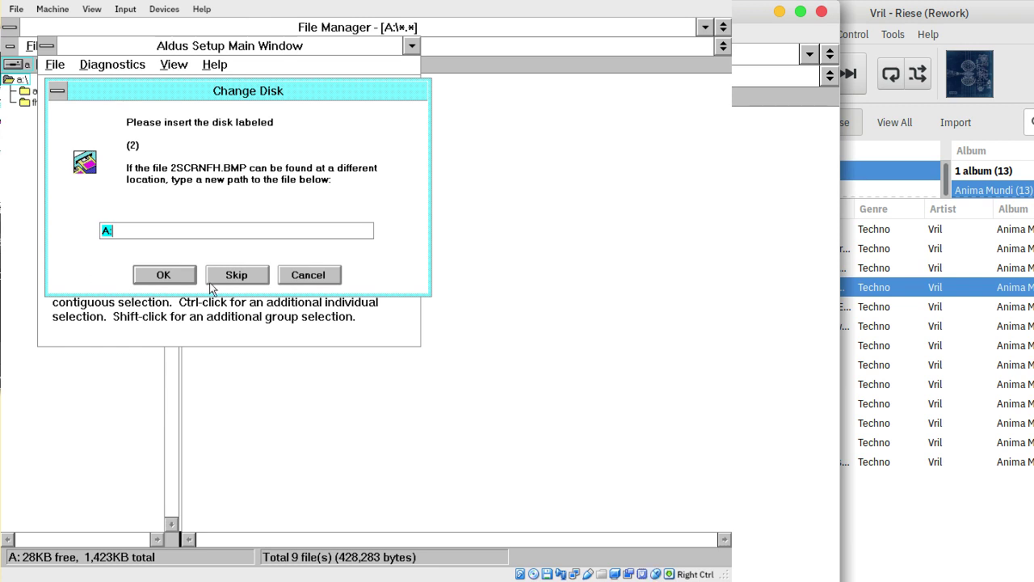
key("Return")
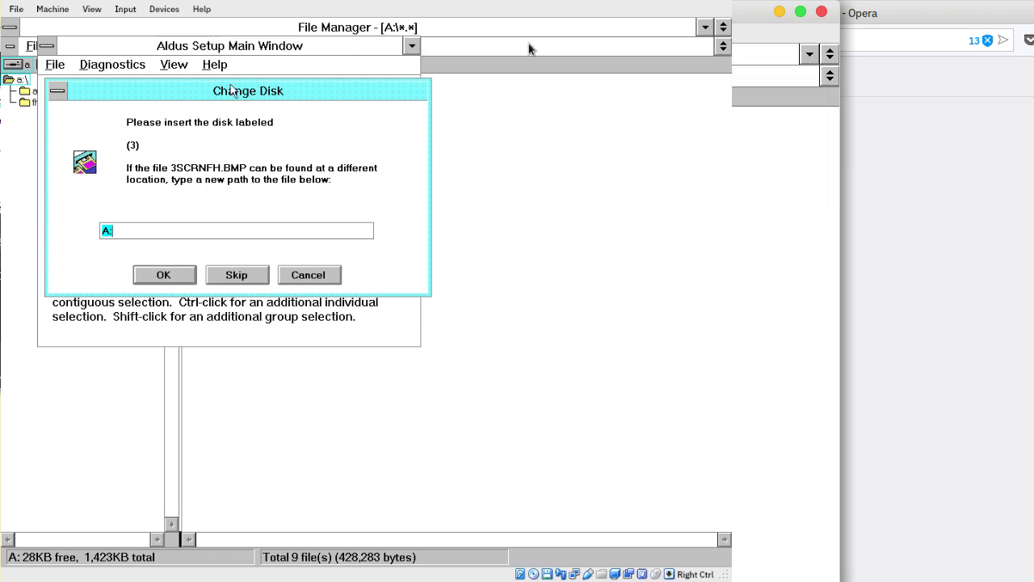
Confirm disk 3 in the Change Disk prompt and move the floppy image chooser aside
left_click(568, 388)
left_click(171, 275)
left_click(156, 274)
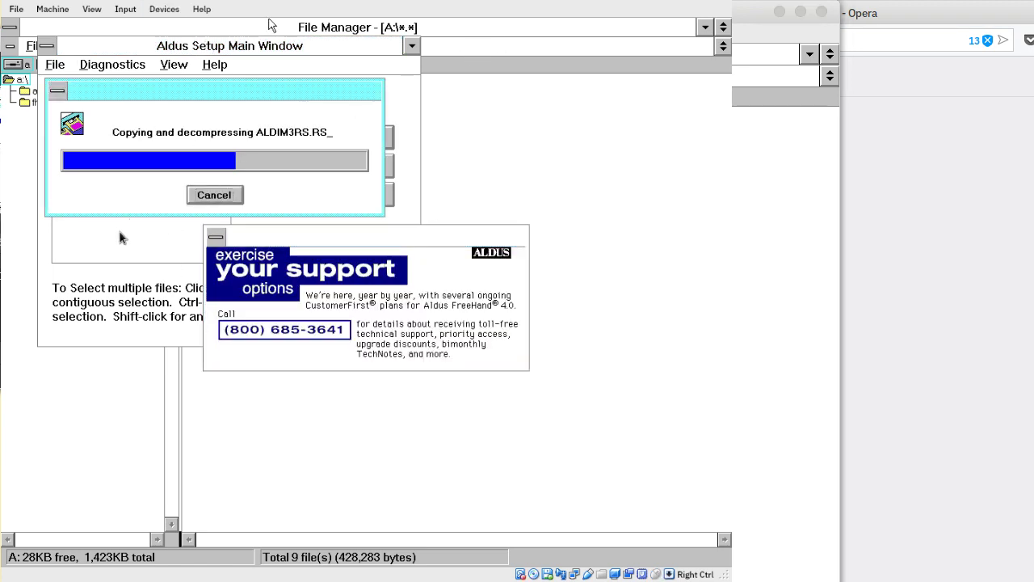
left_click_drag(880, 199, 840, 161)
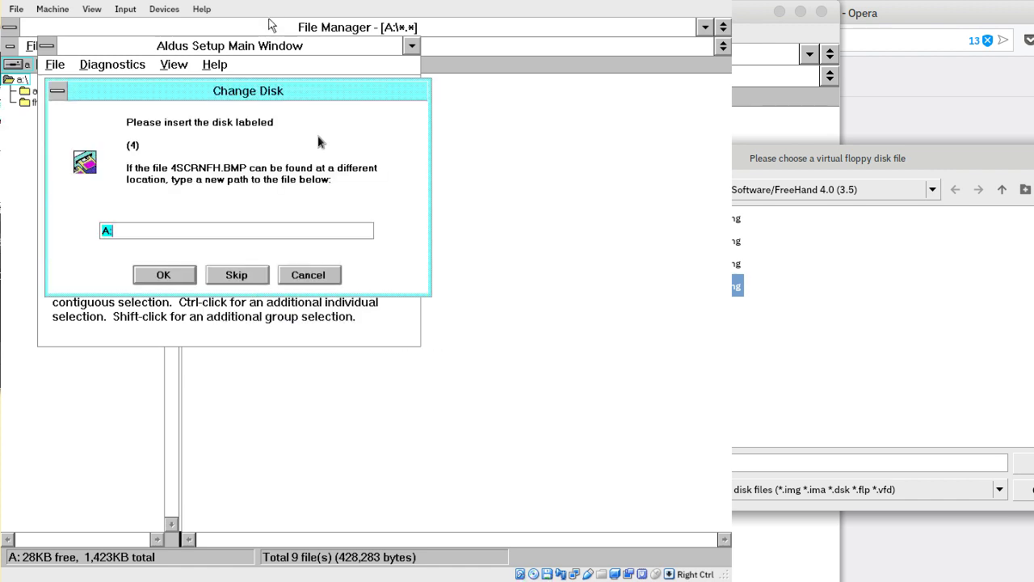
Load the disk 4 image and confirm it in the Change Disk prompt
double_click(737, 285)
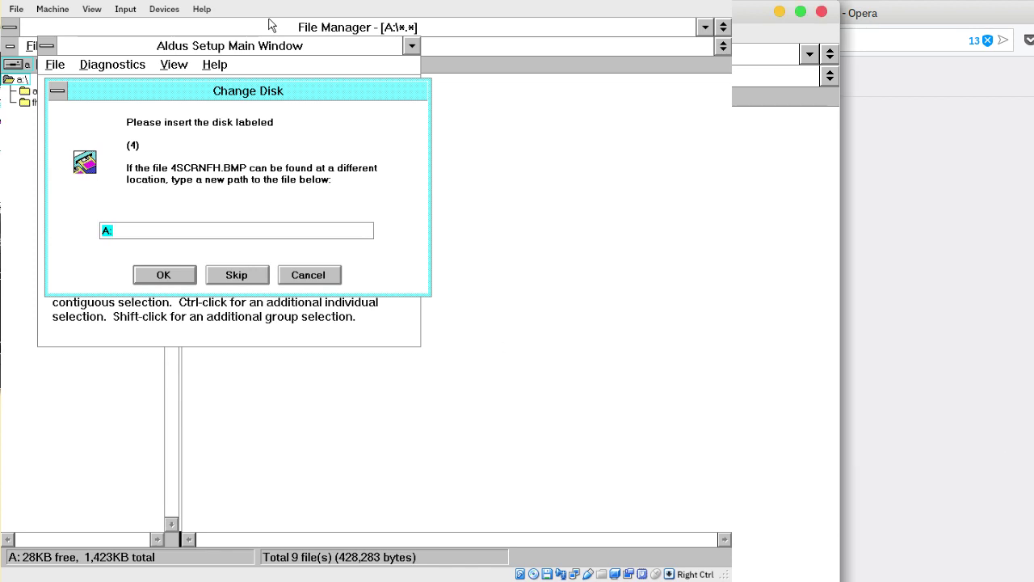
left_click(175, 275)
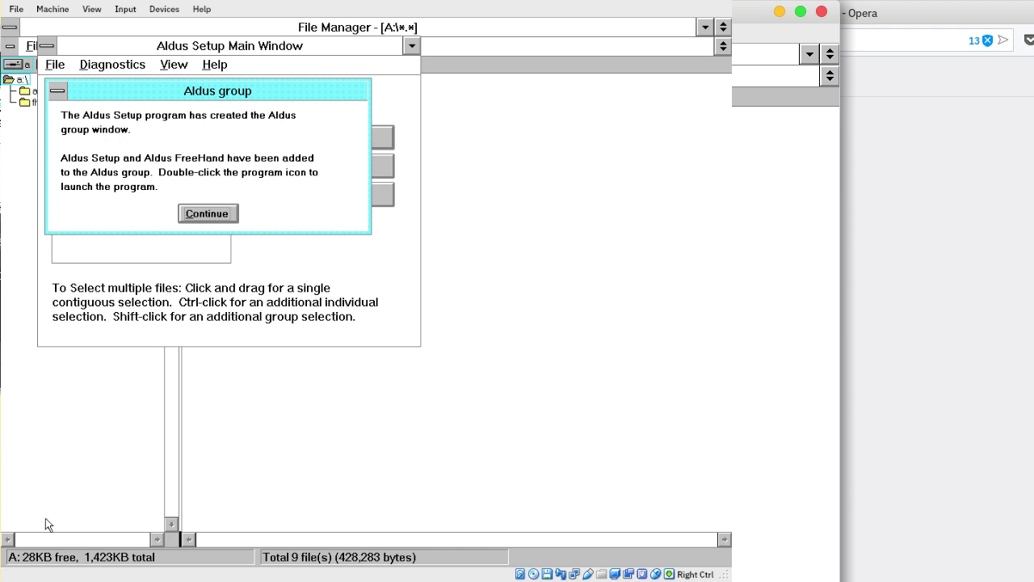
Acknowledge the Aldus group, let Setup modify the PATH, dismiss completion messages, and exit
left_click(203, 215)
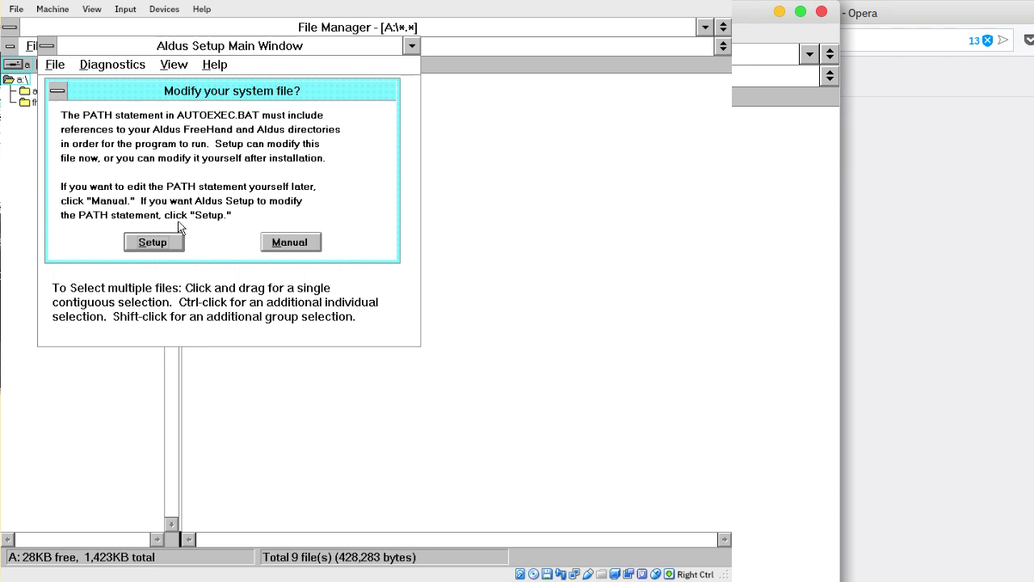
left_click(171, 243)
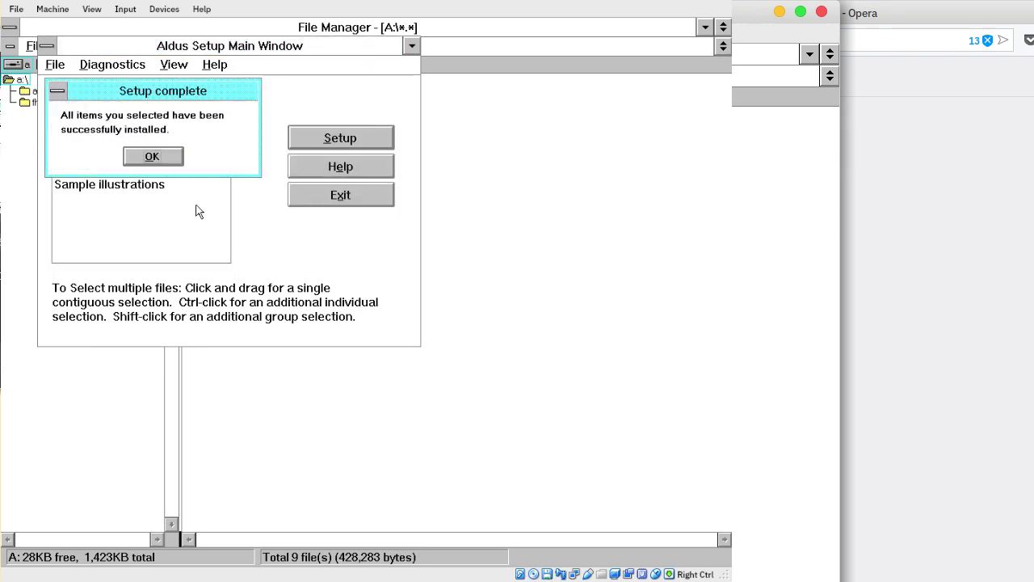
left_click(161, 158)
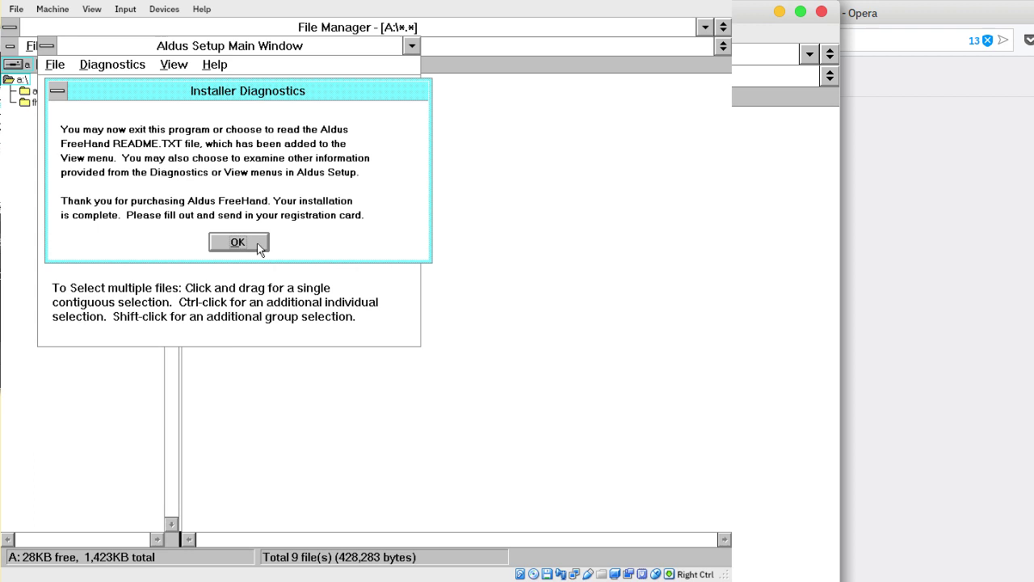
left_click(252, 243)
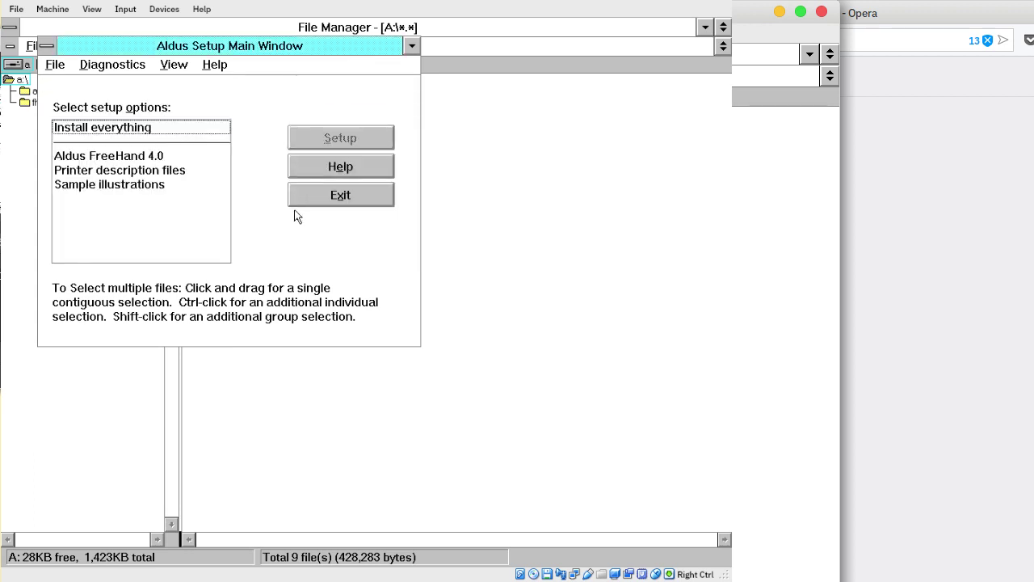
left_click(321, 201)
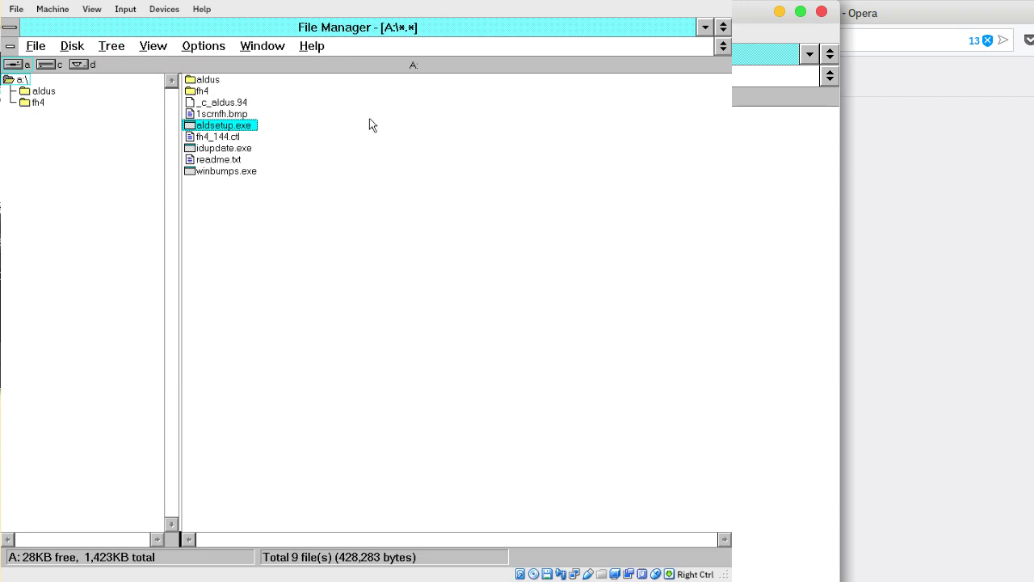
Close File Manager and bring up the Aldus program group in Program Manager
key("alt+F4")
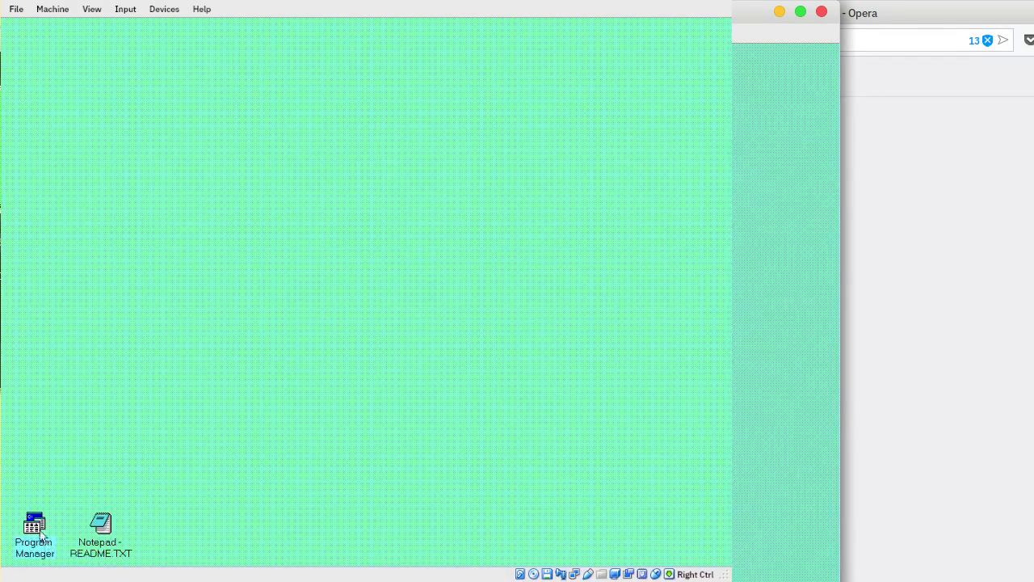
double_click(33, 529)
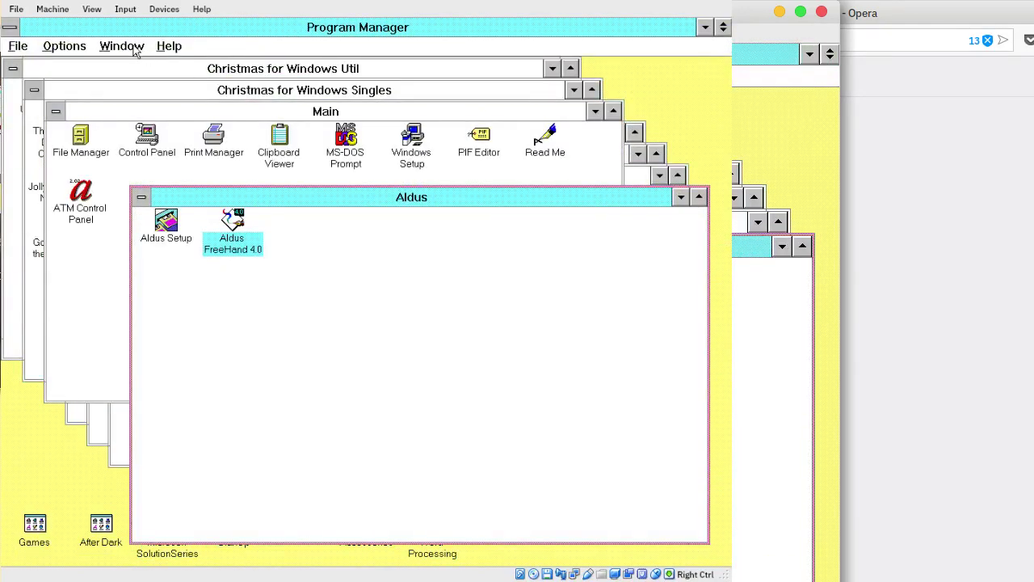
left_click(142, 49)
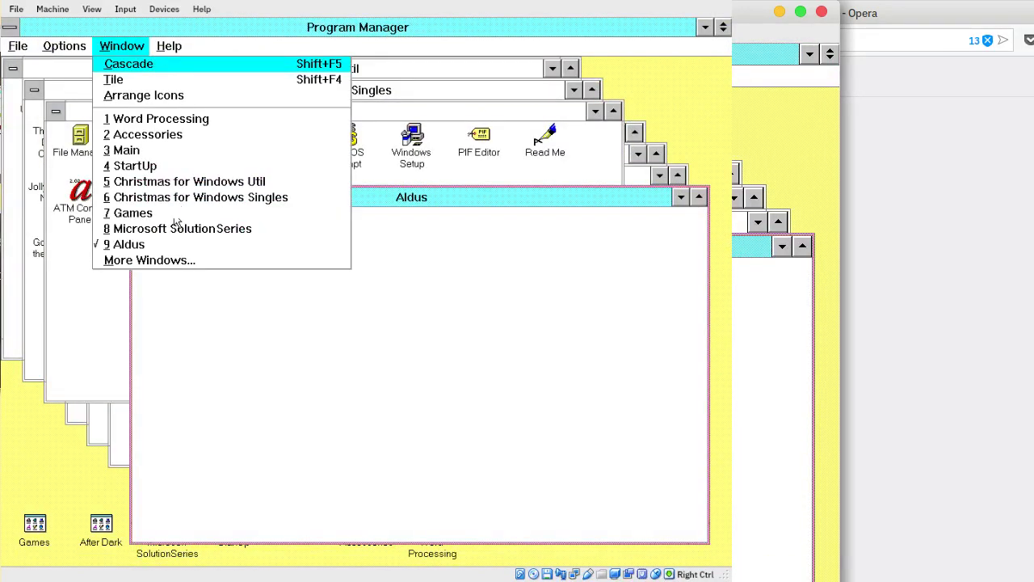
left_click(162, 246)
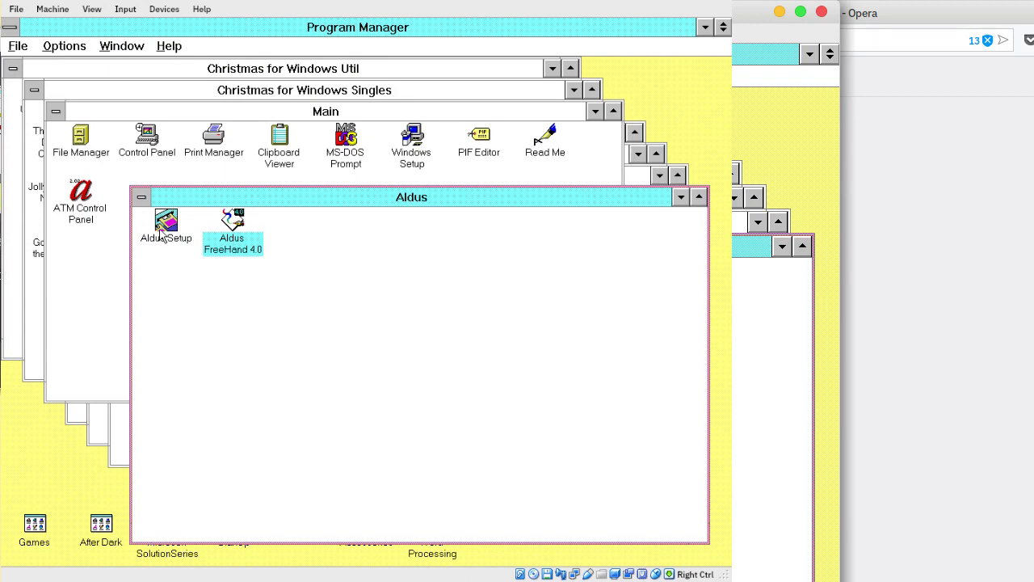
Try launching FreeHand 4.0, dismiss both missing-DLL errors, then start Aldus Setup
double_click(236, 227)
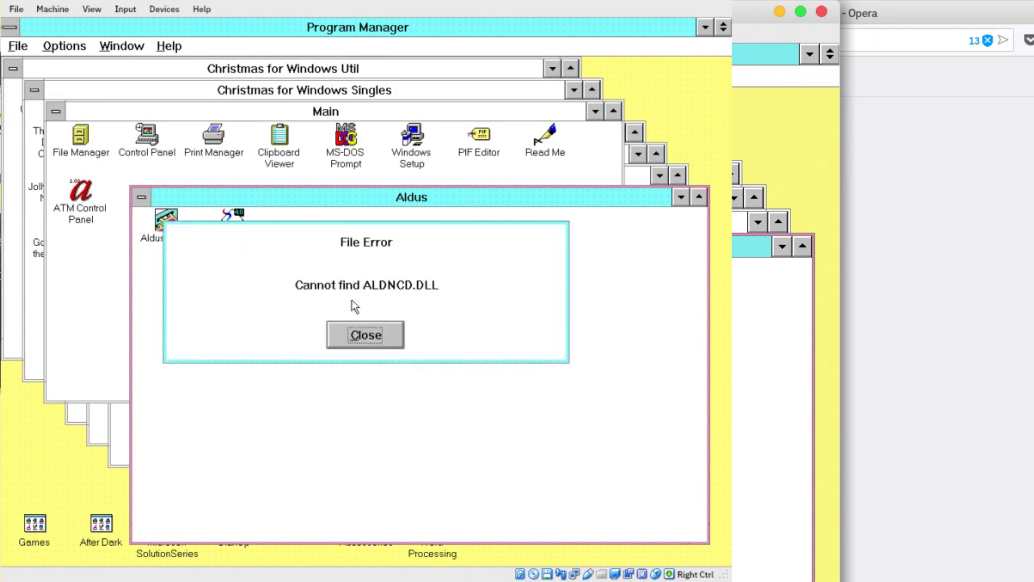
left_click(370, 334)
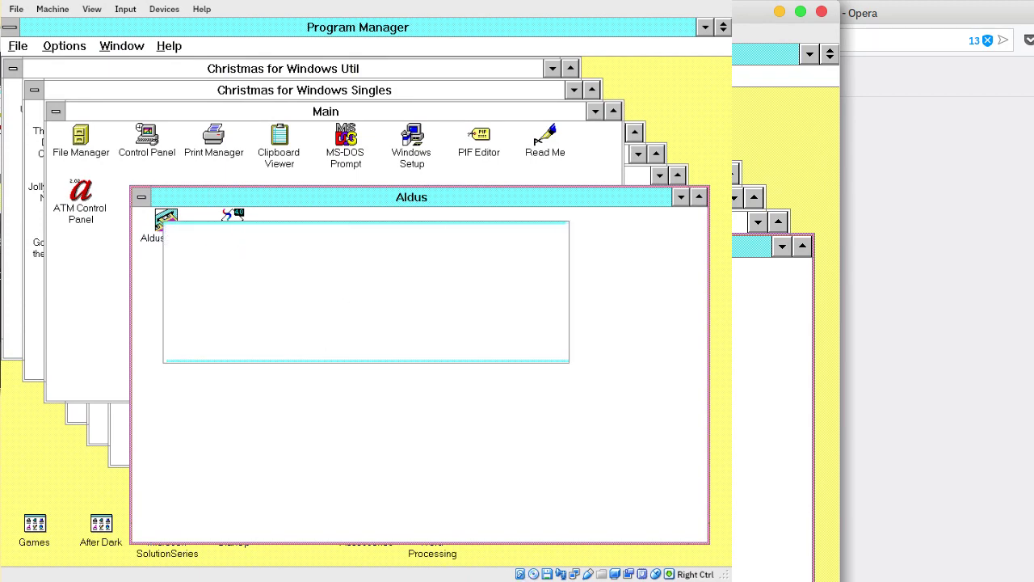
left_click(368, 334)
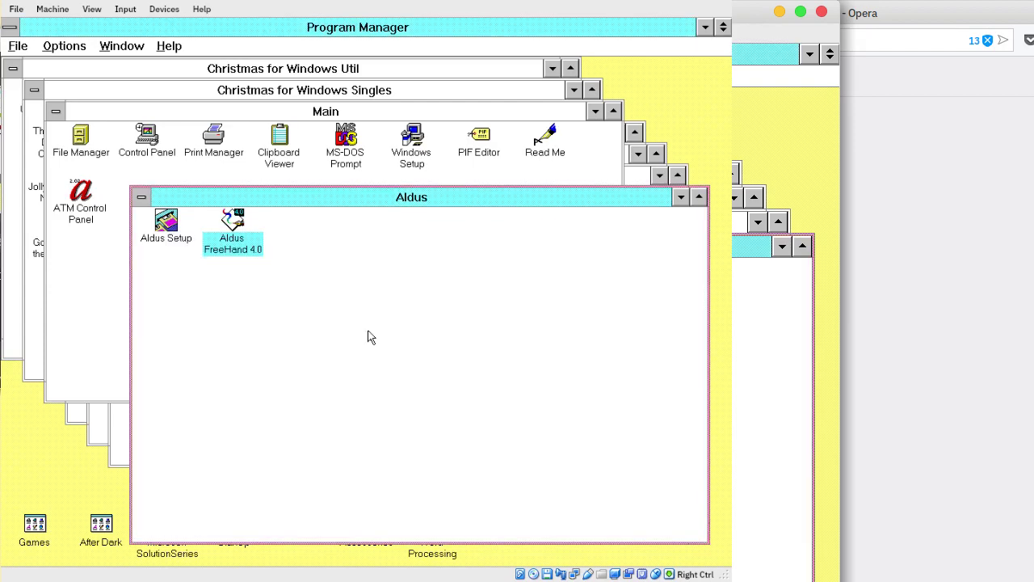
double_click(181, 223)
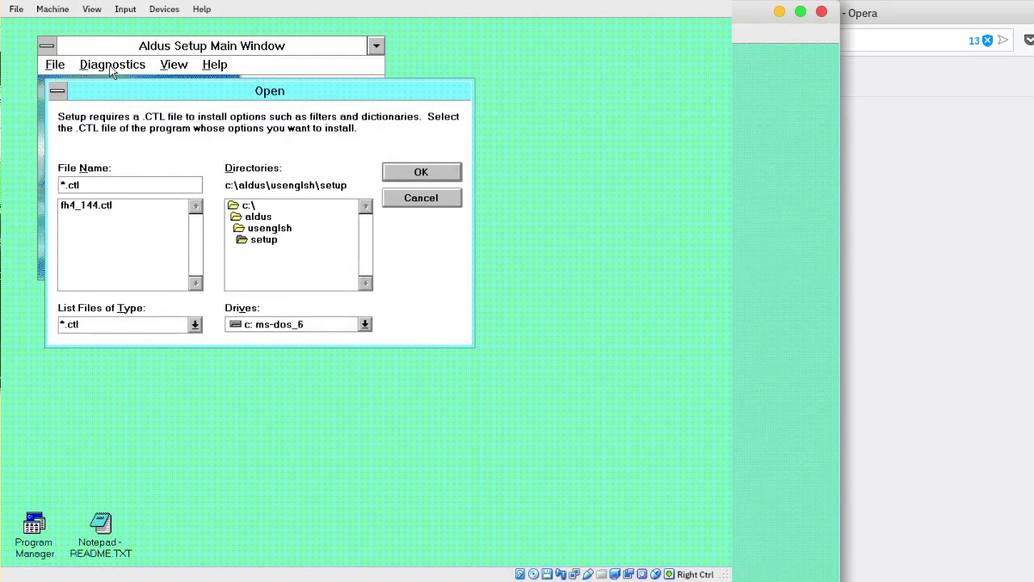
Browse the control-file Open dialog from c:\aldus to the fh4 folder on drive a:
left_click(273, 241)
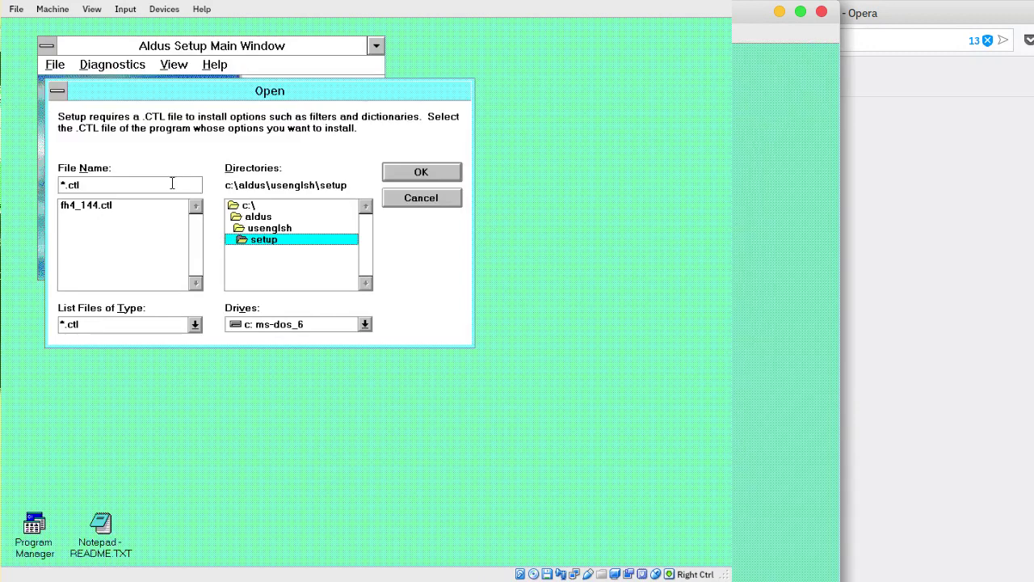
left_click(194, 324)
left_click(194, 324)
left_click(247, 207)
double_click(260, 218)
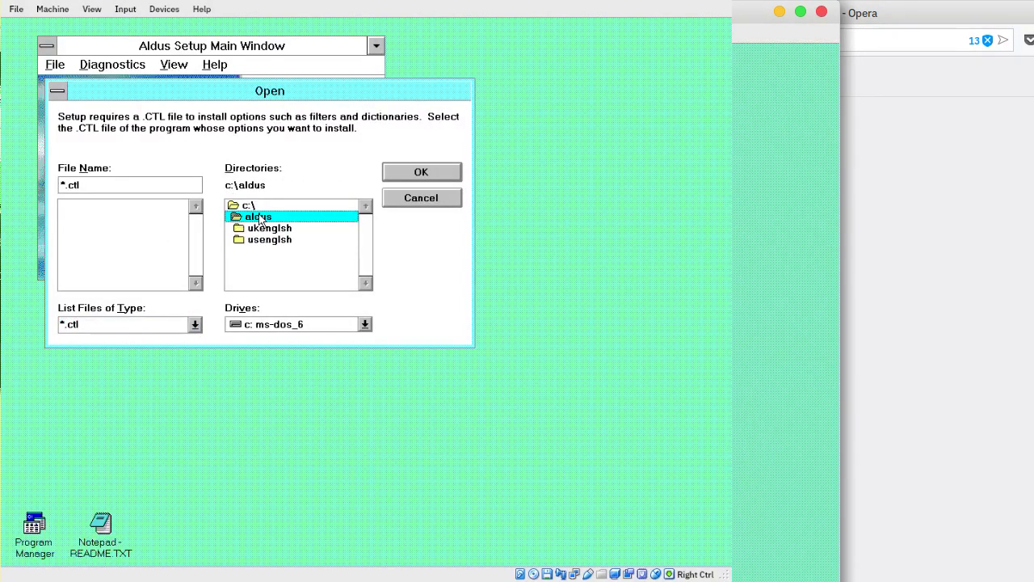
left_click(279, 325)
left_click(273, 336)
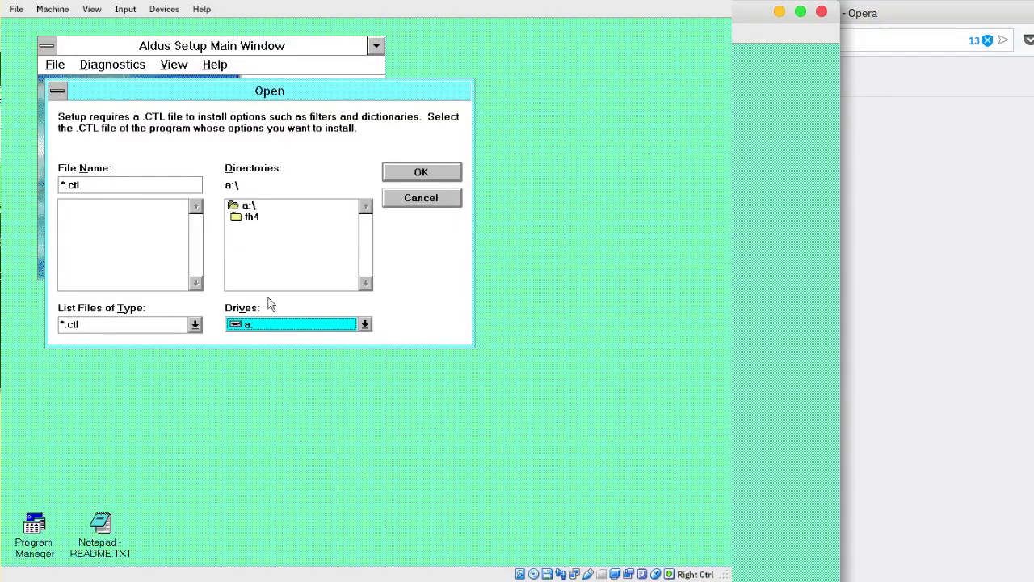
double_click(258, 218)
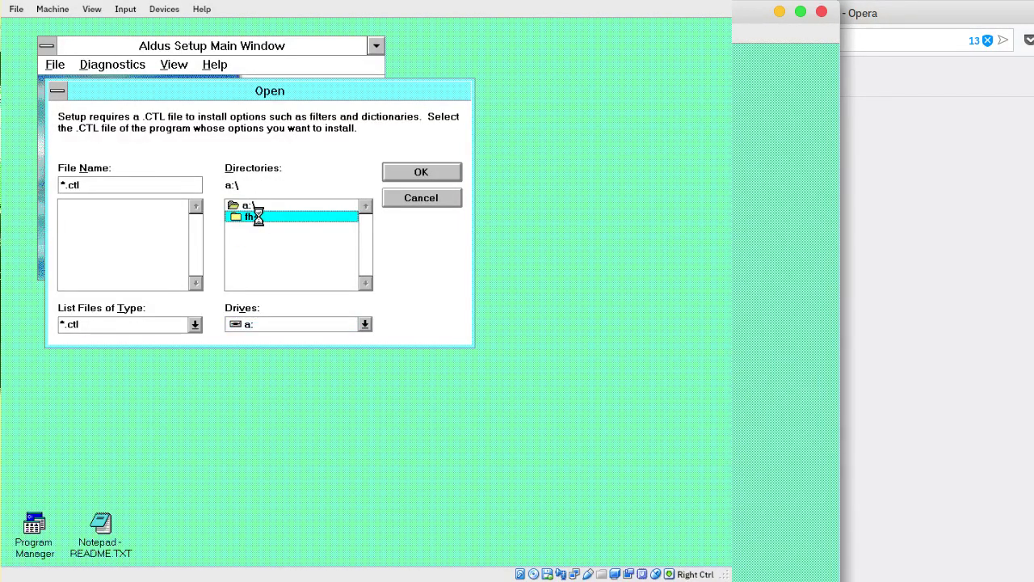
Cancel the file browser and log the DOS environment, installed dictionaries and version numbers
left_click(195, 324)
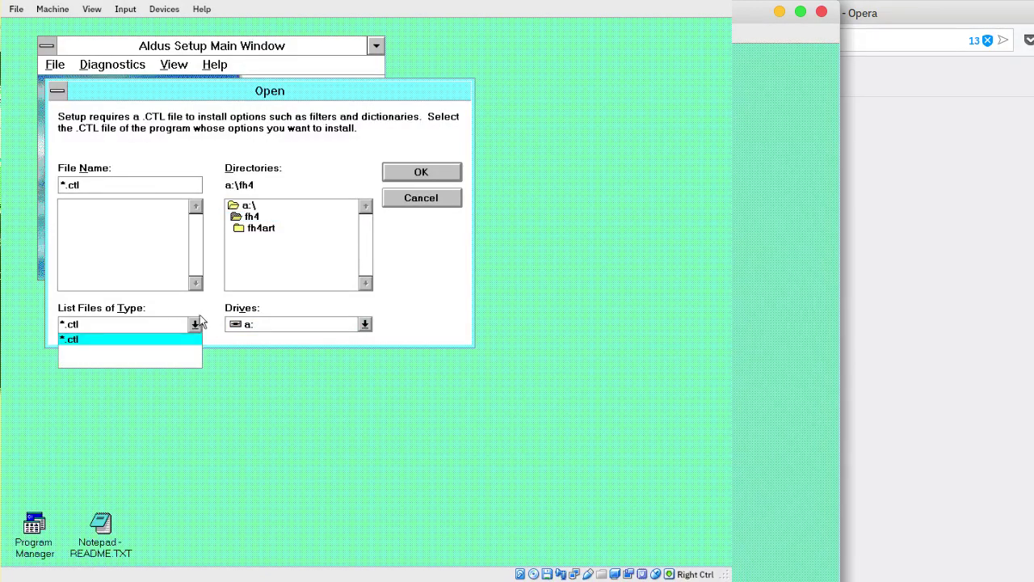
left_click(420, 198)
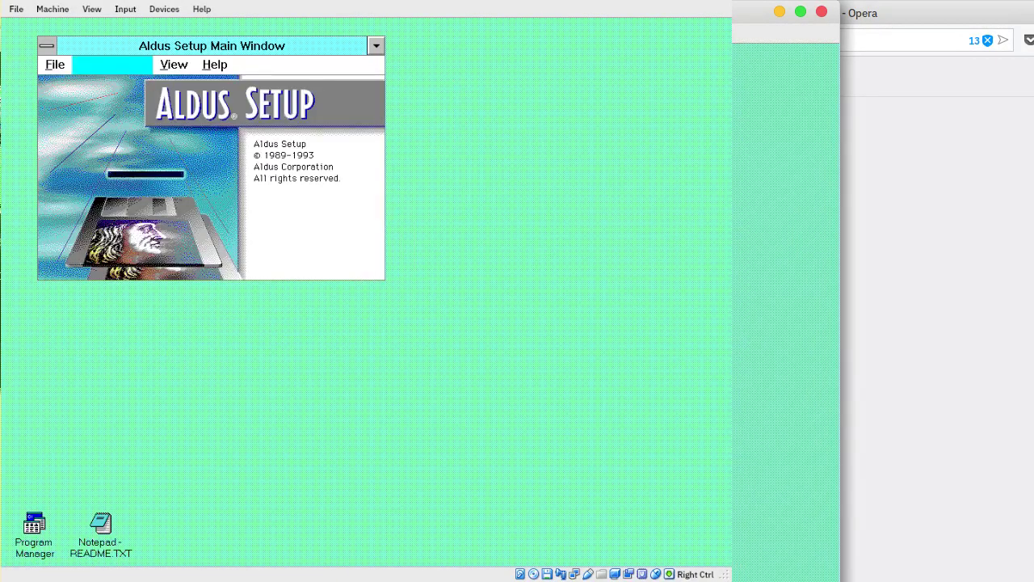
left_click(112, 65)
left_click(128, 120)
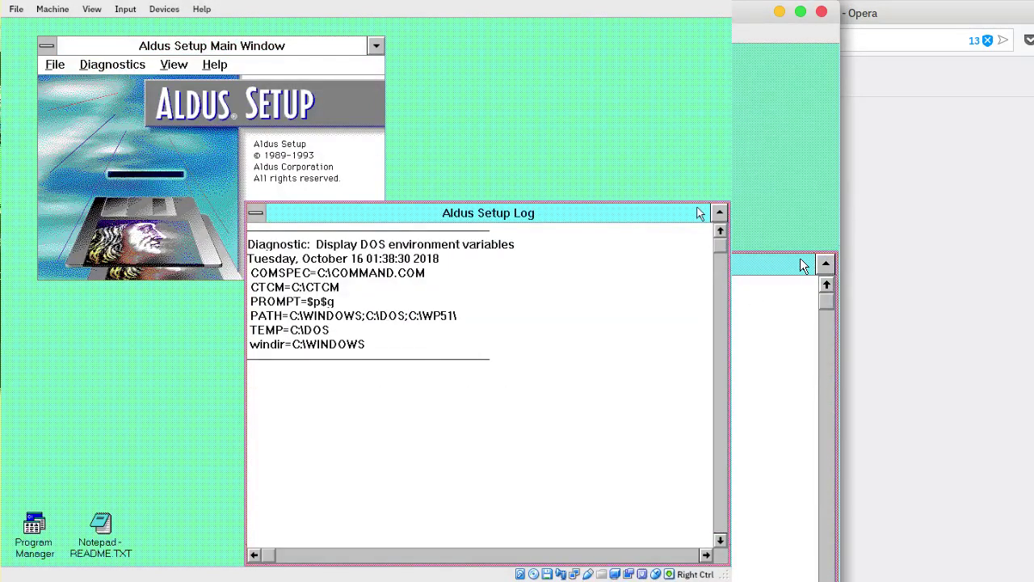
left_click(117, 84)
left_click(112, 65)
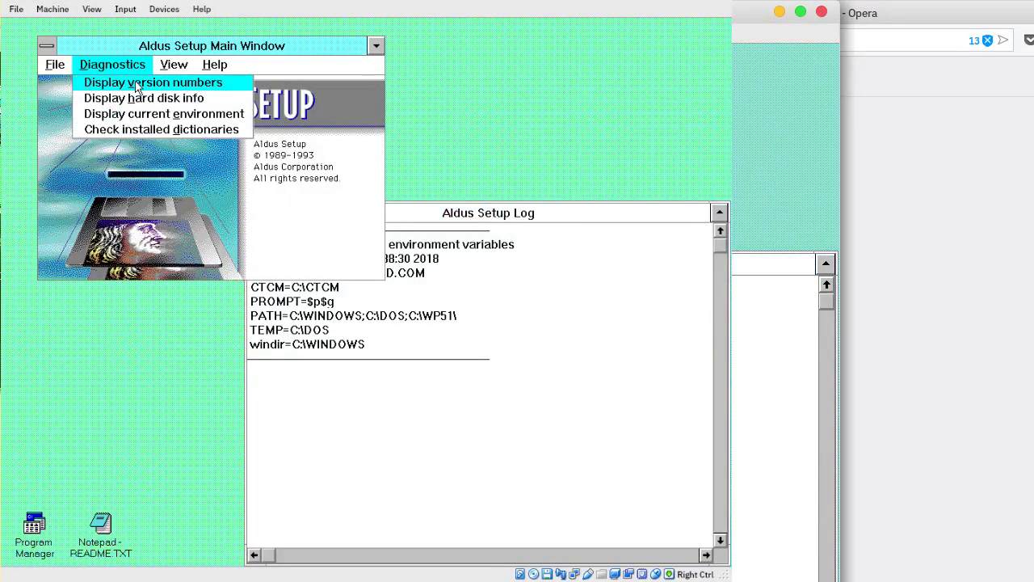
left_click(156, 134)
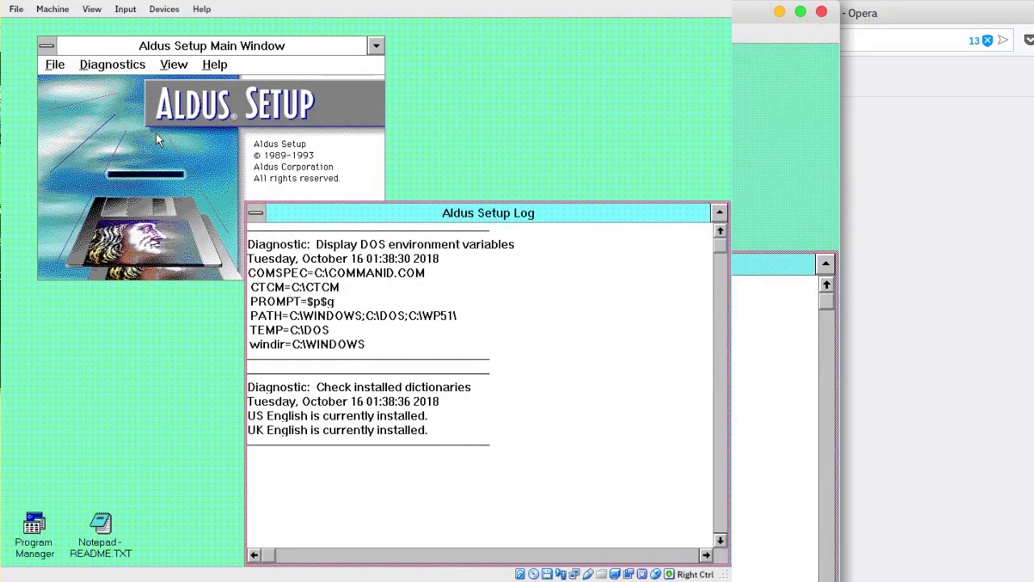
left_click(112, 64)
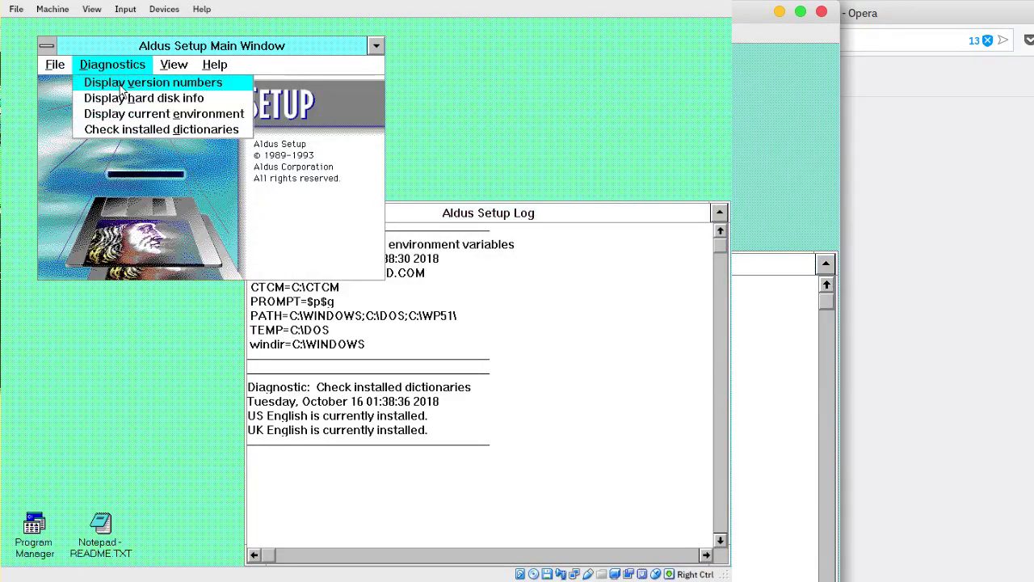
left_click(120, 82)
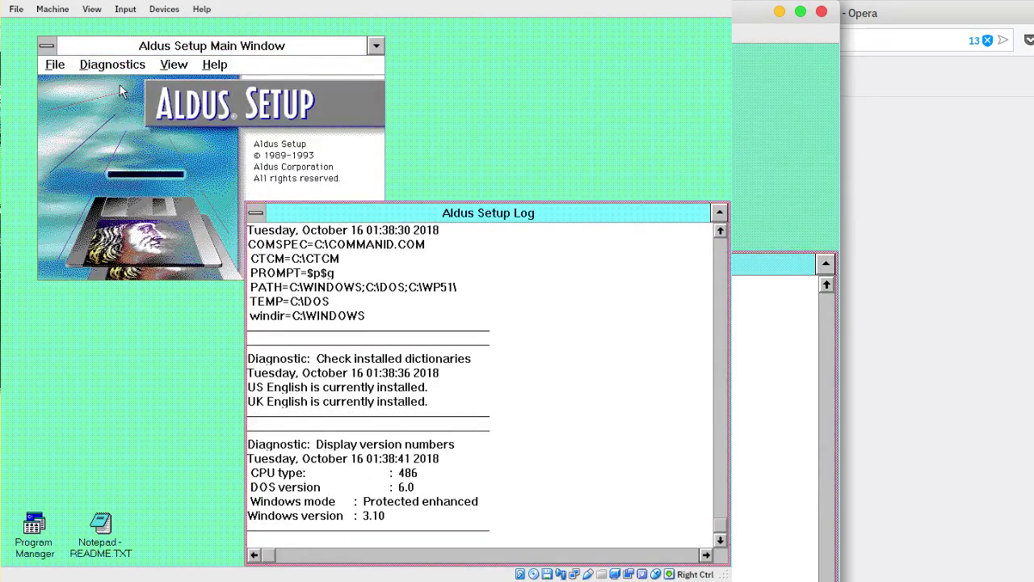
Reset the virtual machine from VirtualBox's Machine menu
left_click(55, 65)
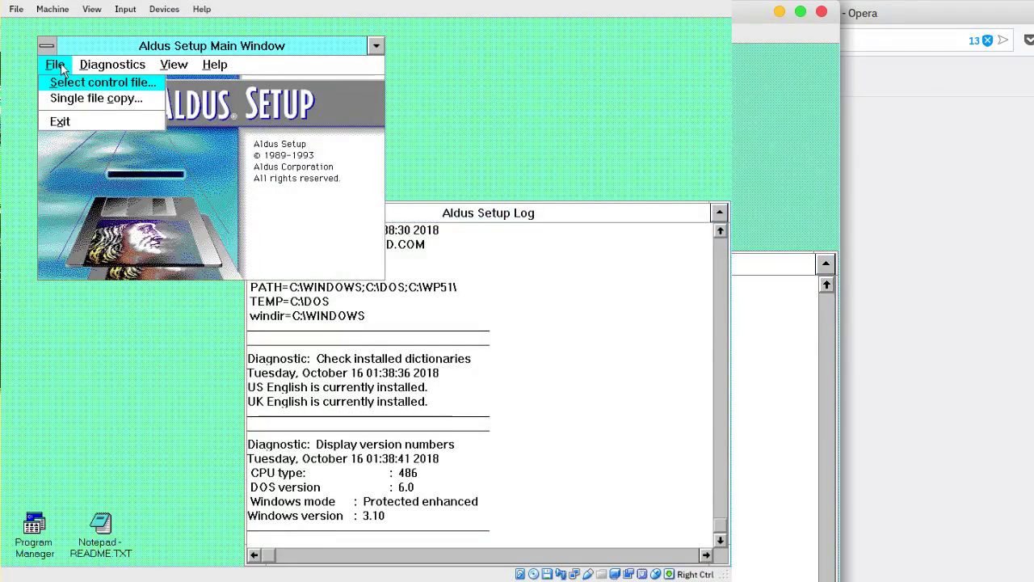
left_click(60, 68)
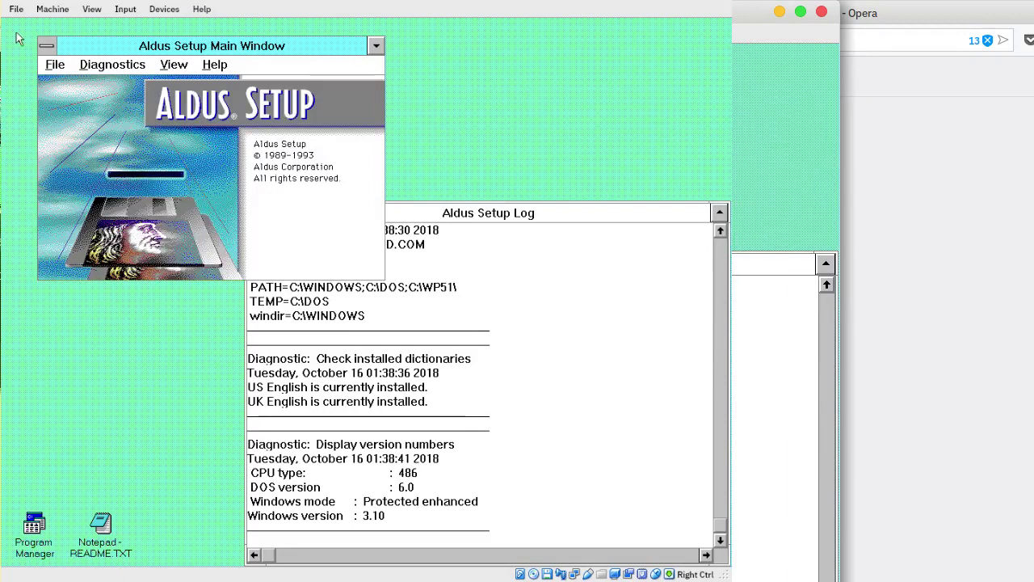
left_click(52, 8)
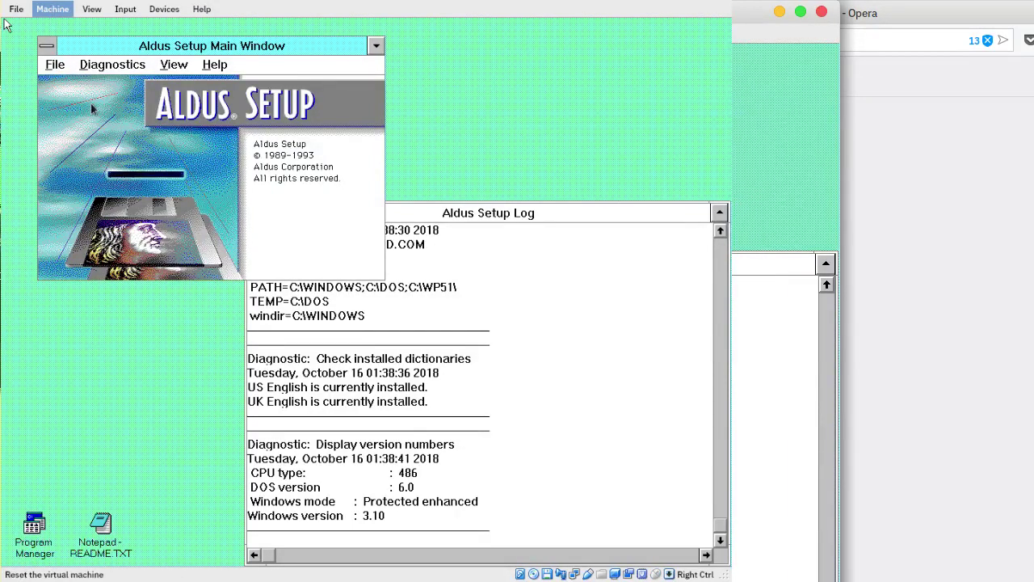
left_click(9, 33)
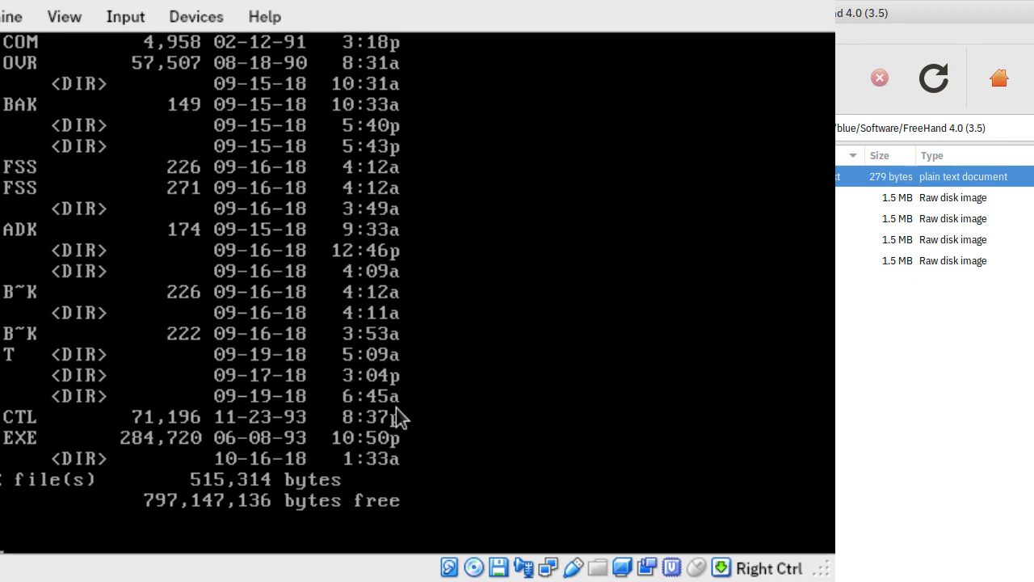
Change into the C:\FH4 directory and run dir to list its files
type("4")
key("Return")
type("dir")
key("Return")
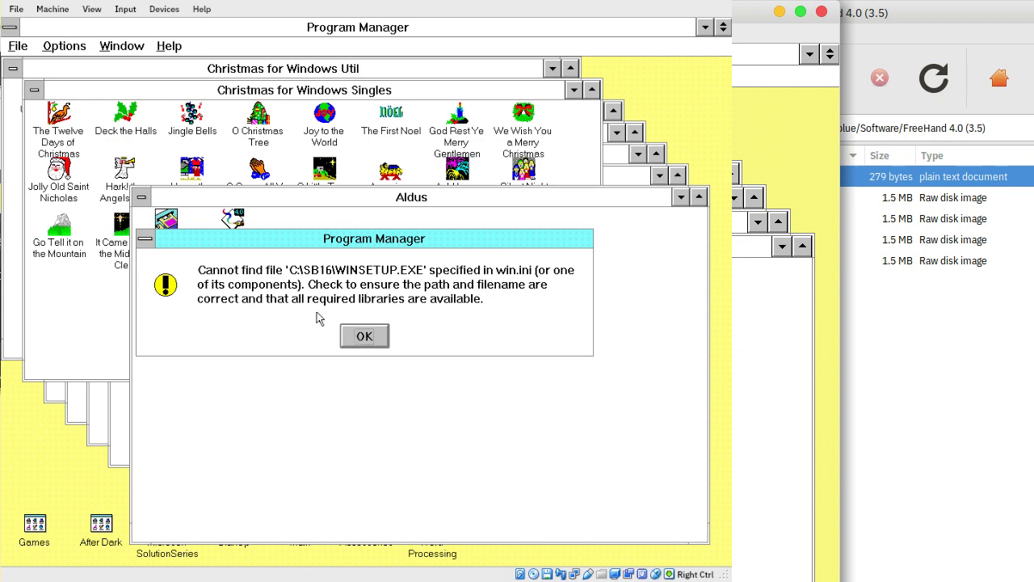
Clear the C:\SB16\WINSETUP.EXE error and start the O Christmas Tree song program
key("Return")
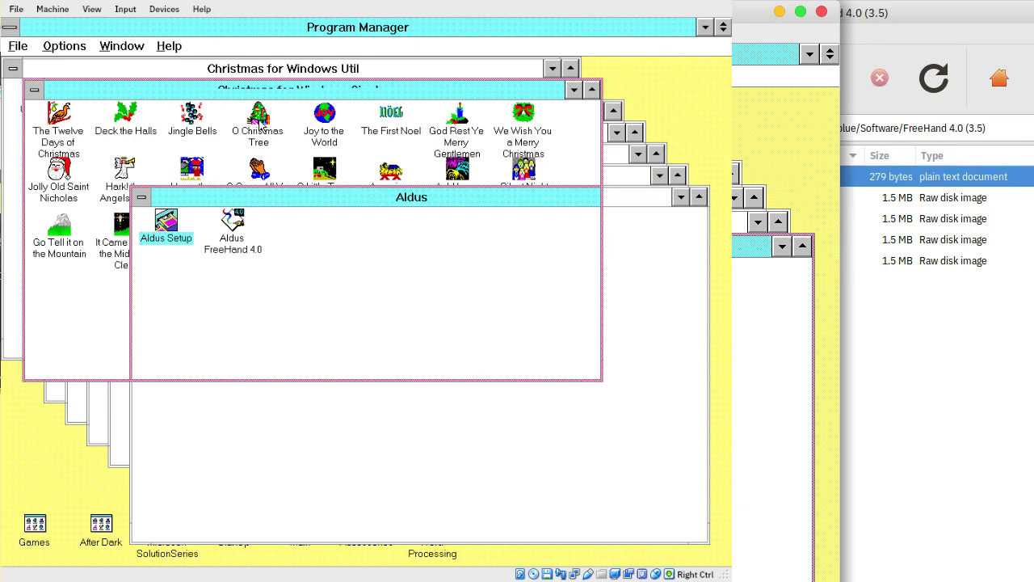
left_click(259, 117)
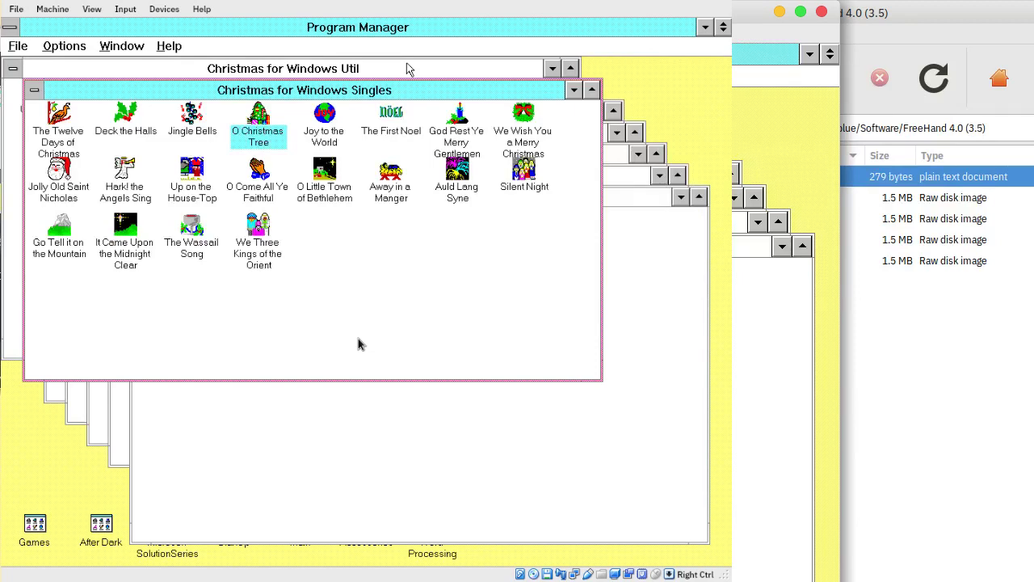
key("Return")
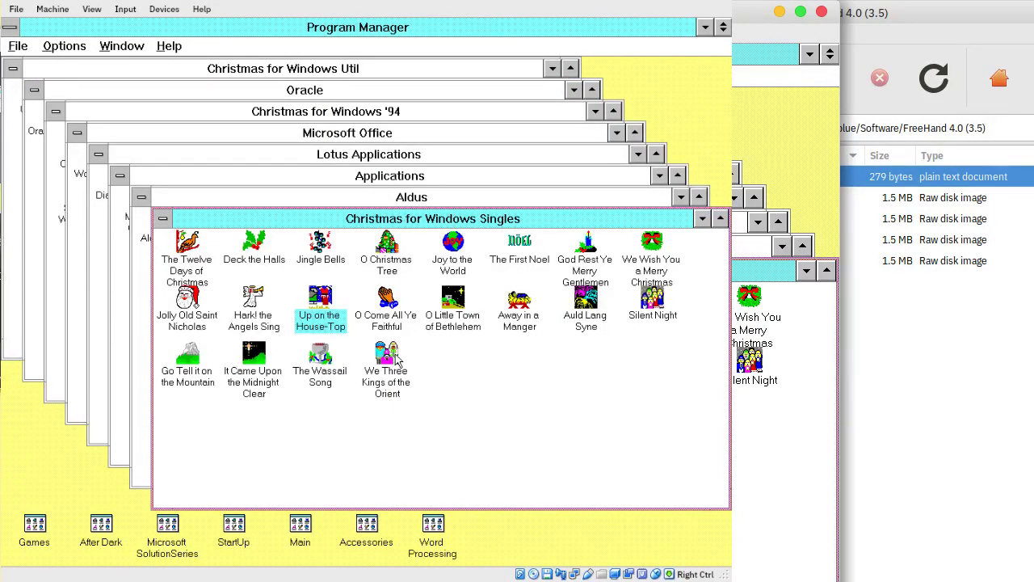
Cycle through the program groups, open Word Processing, and launch Oracle Office
left_click(402, 177)
left_click(396, 155)
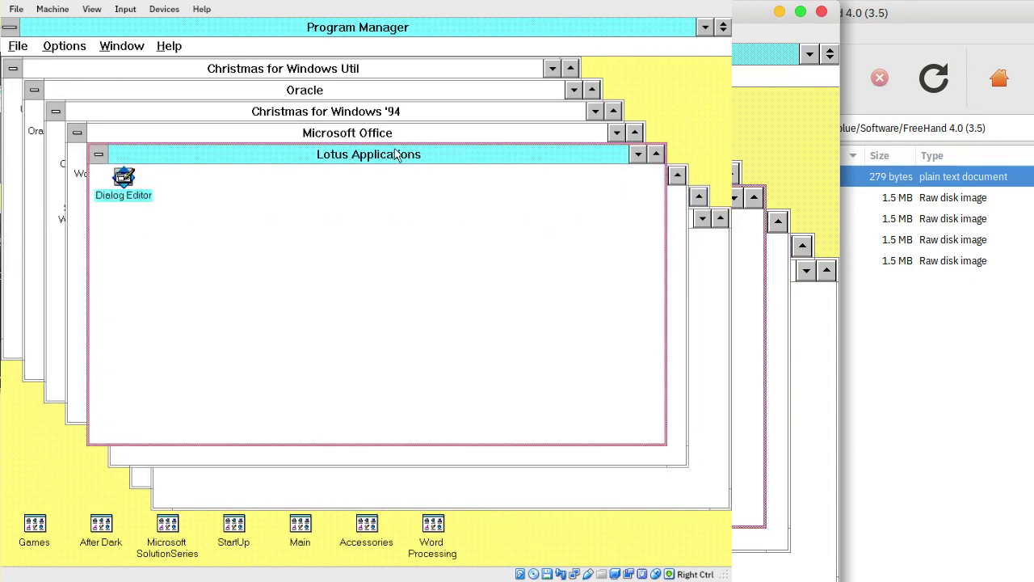
left_click(389, 113)
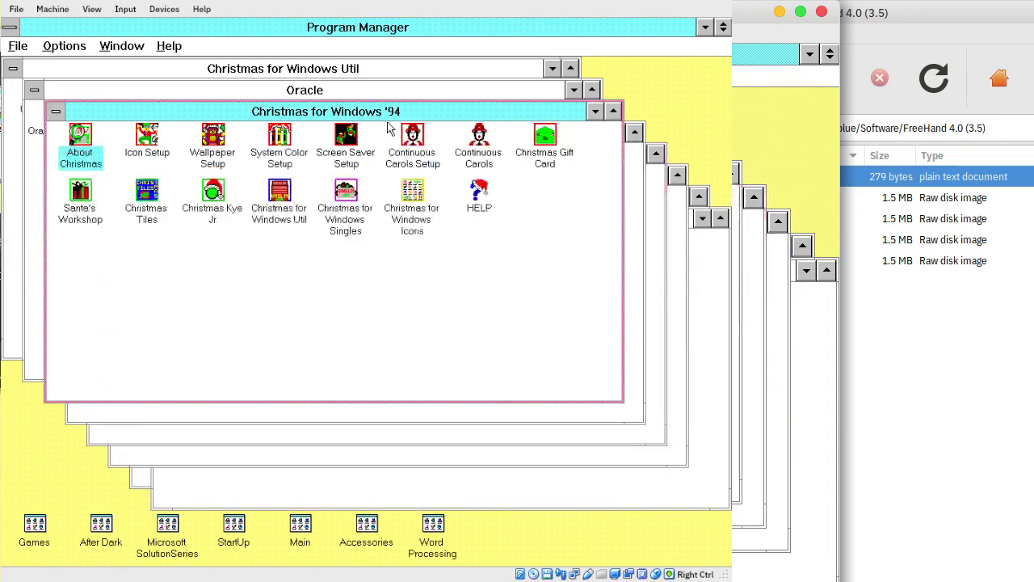
left_click(385, 89)
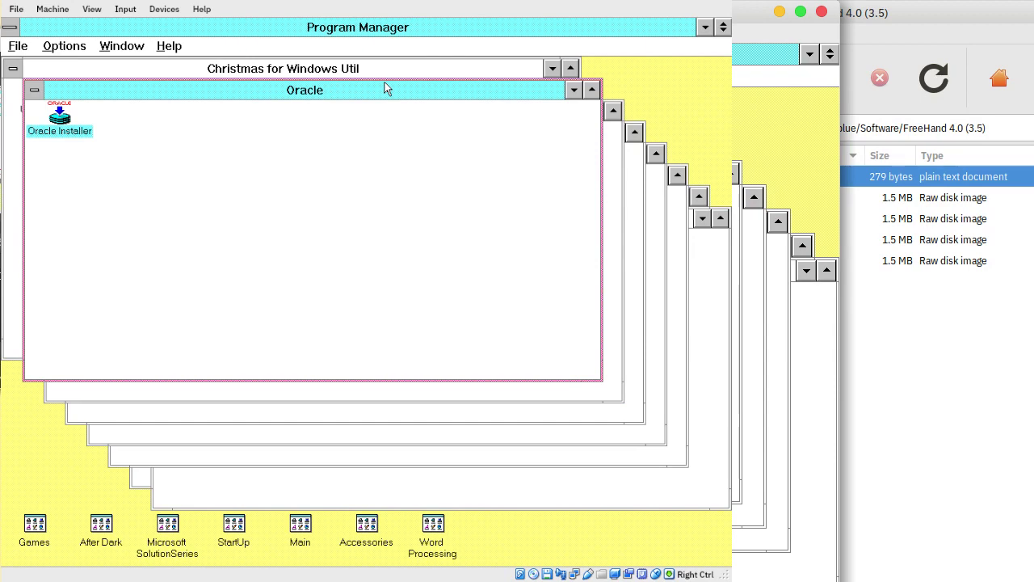
double_click(437, 533)
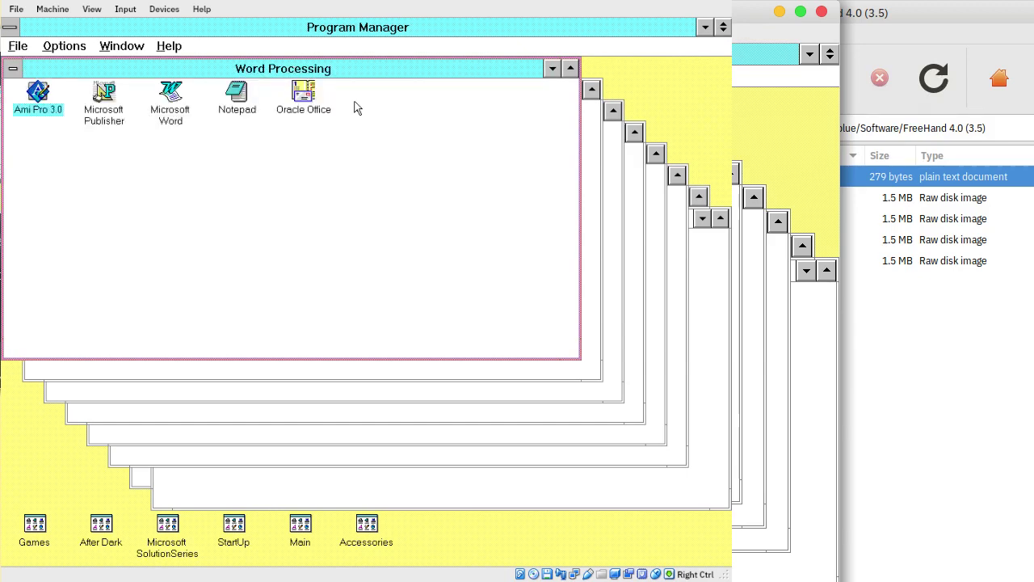
double_click(304, 96)
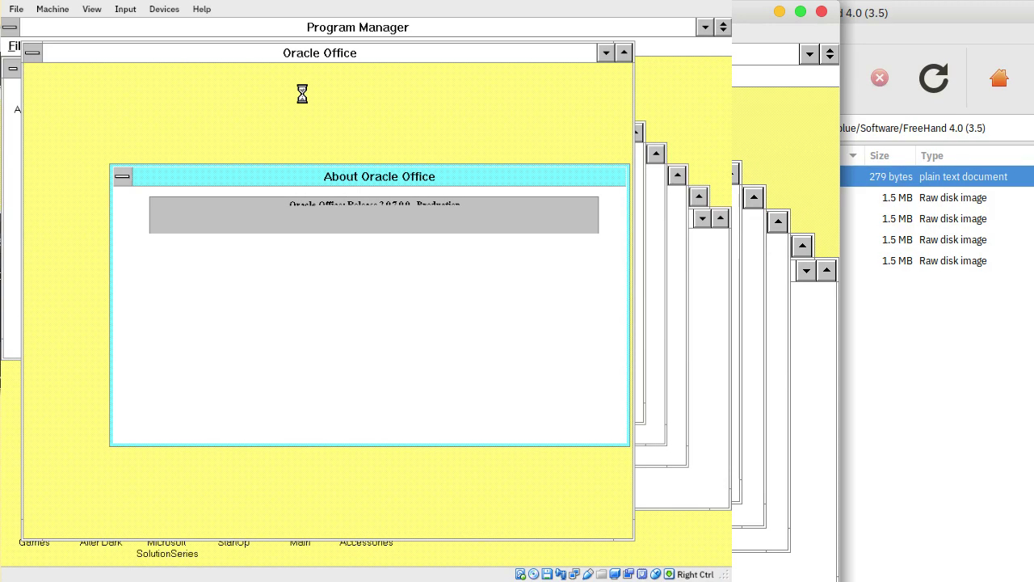
Submit a username and password at the Oracle Office database logon
type("blue")
key("Tab")
type("**")
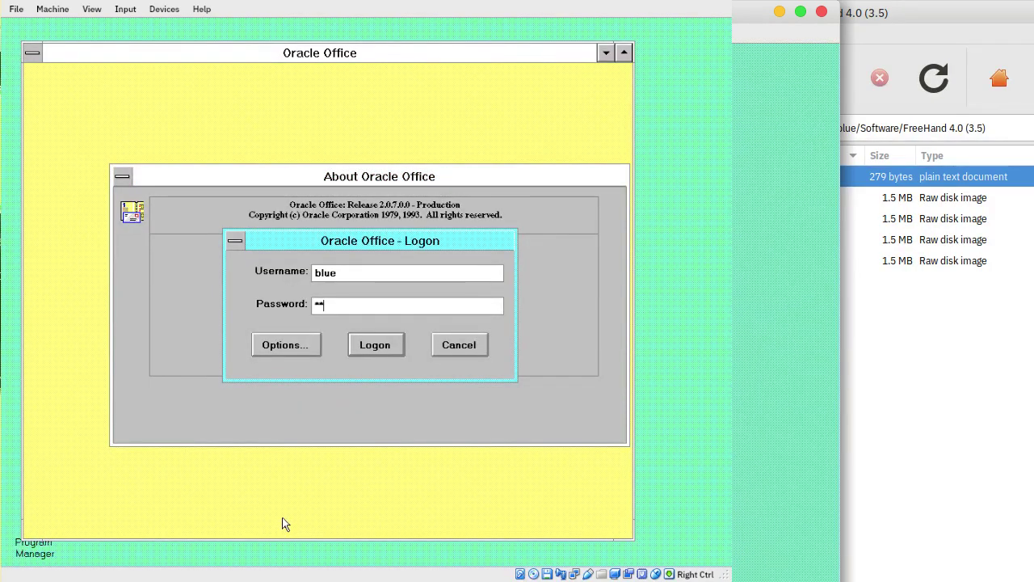
key("Return")
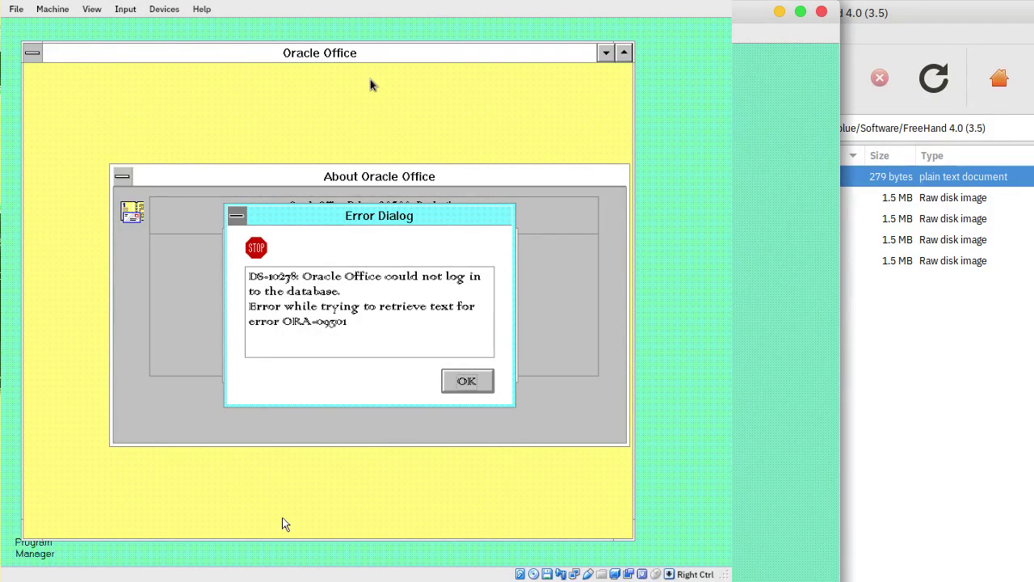
Acknowledge the failed-login error and cancel the logon so Oracle Office closes
key("alt+space")
key("Up")
key("Up")
key("Escape")
key("Return")
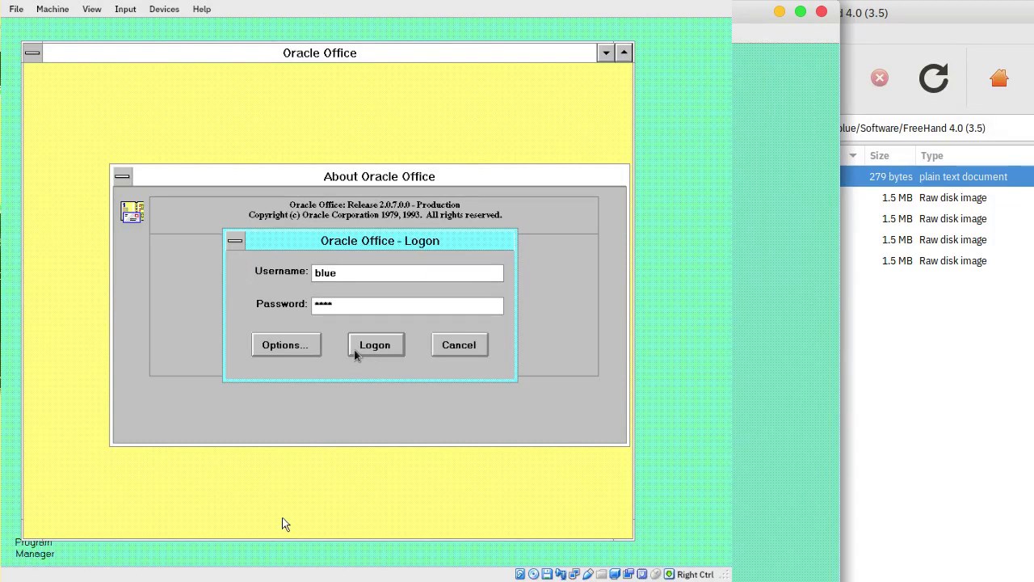
left_click(459, 345)
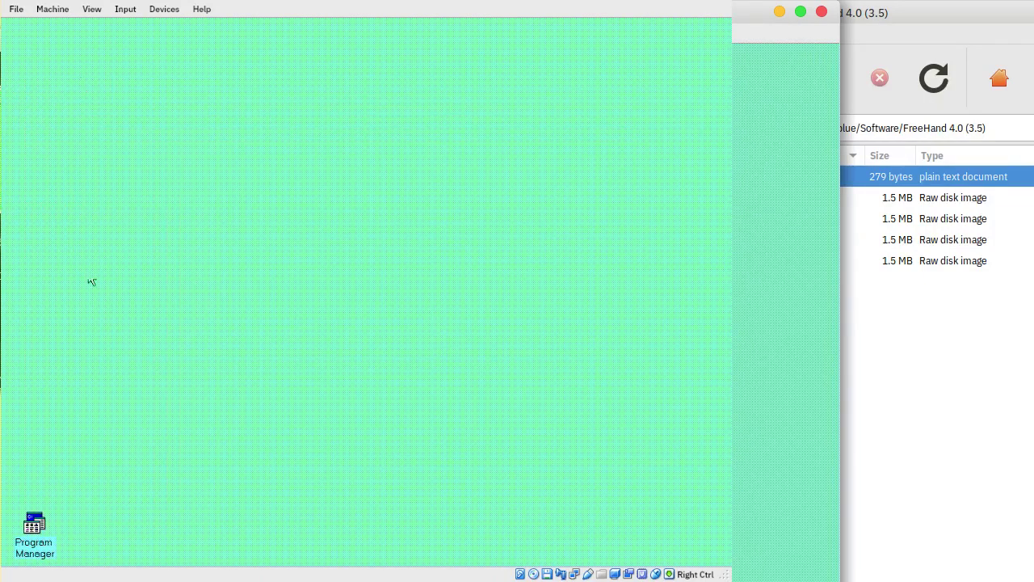
Restore Program Manager, launch After Dark Control, and demo the Swan Lake module
double_click(39, 529)
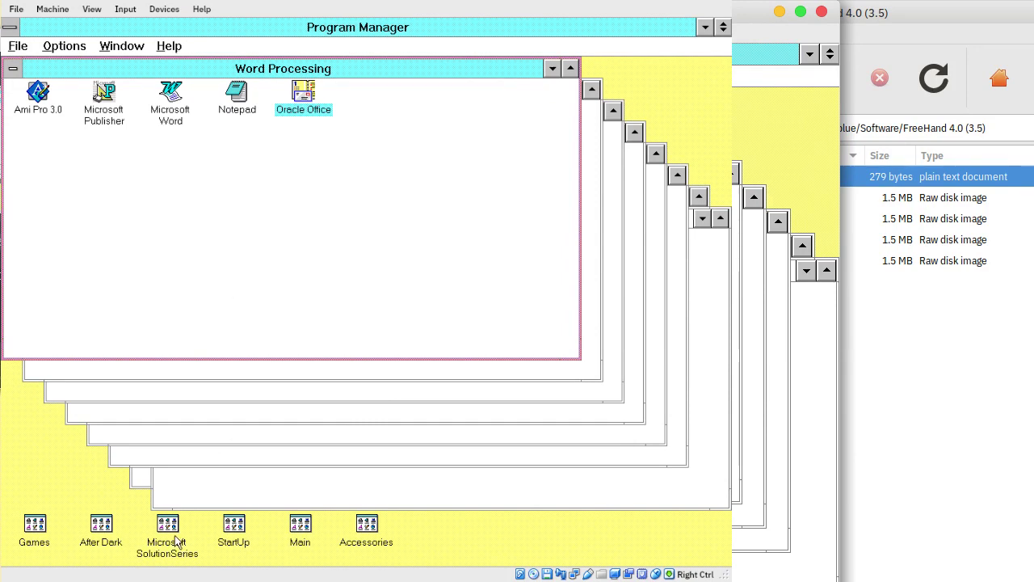
double_click(98, 532)
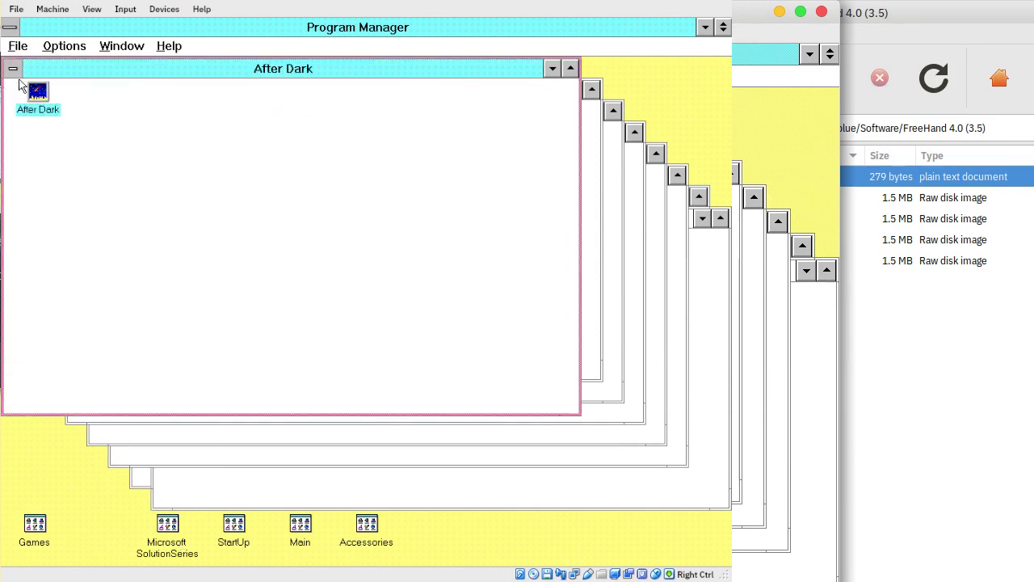
double_click(42, 105)
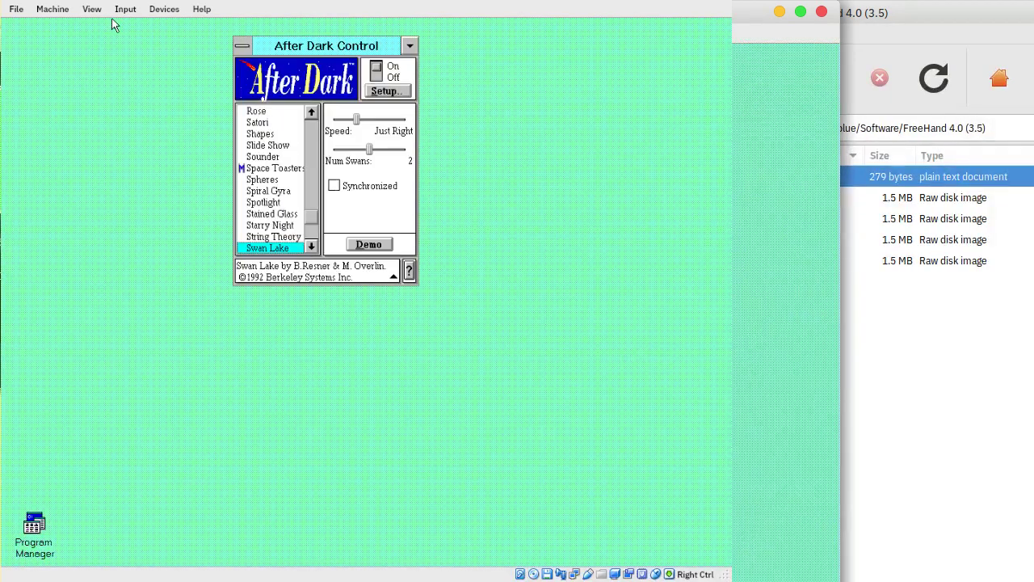
left_click(369, 244)
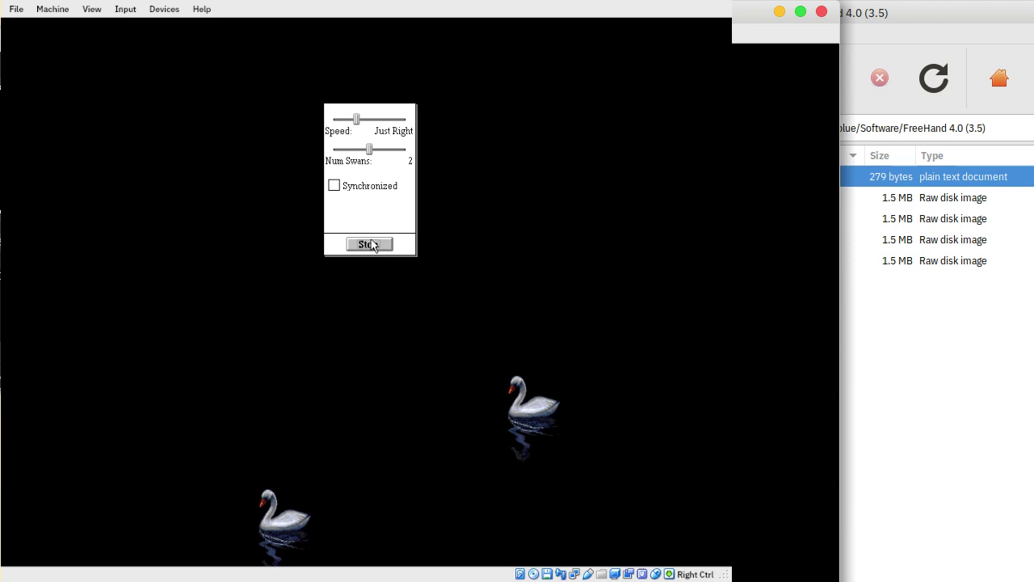
left_click(373, 243)
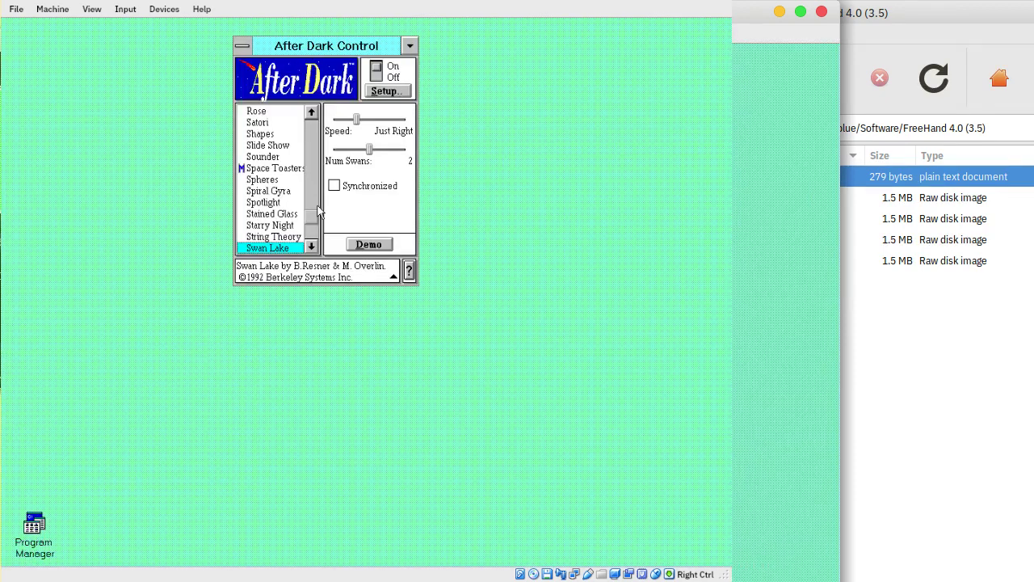
Browse the module list past Sounder and Space Toasters, scrolling through the entries
left_click(265, 156)
left_click(270, 169)
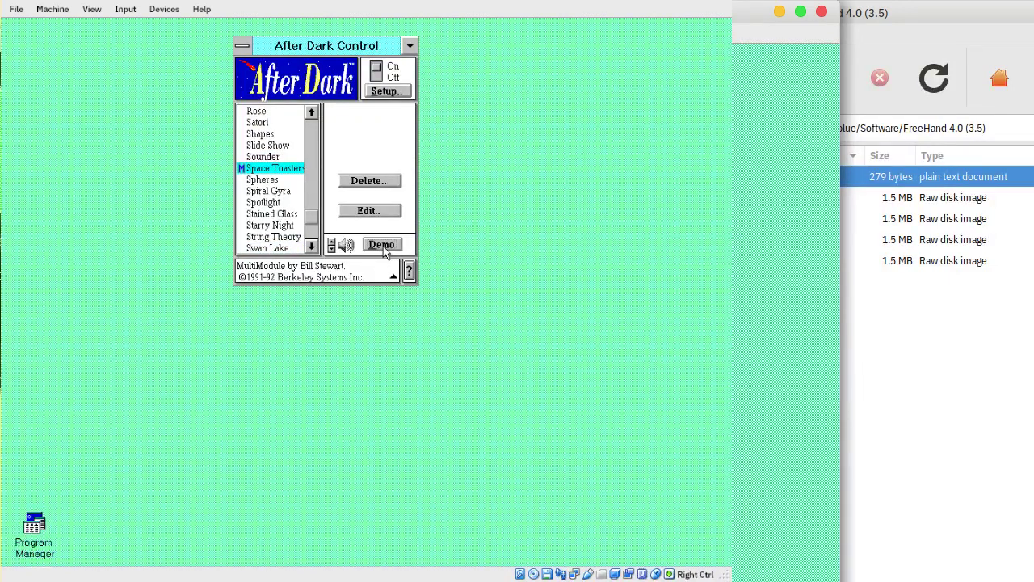
left_click(314, 232)
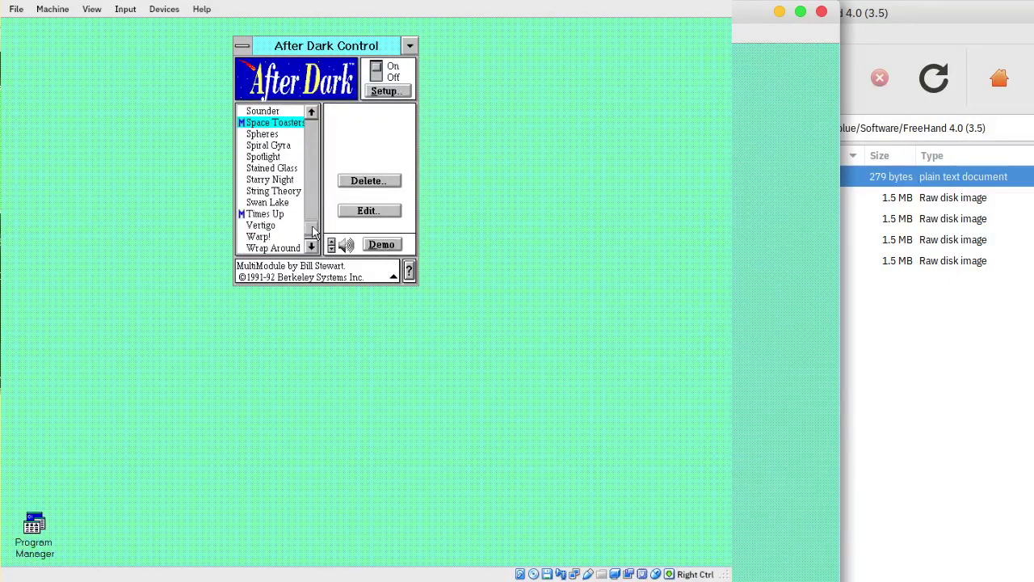
mouse_move(314, 232)
left_mouse_down()
mouse_move(312, 137)
mouse_move(312, 220)
left_mouse_up()
left_click(307, 150)
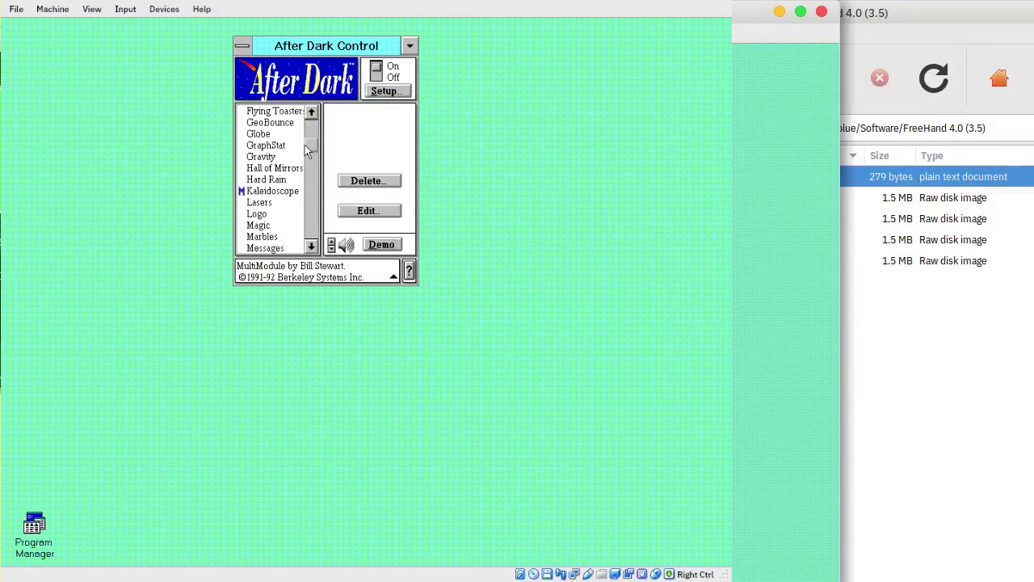
left_click_drag(307, 151, 312, 168)
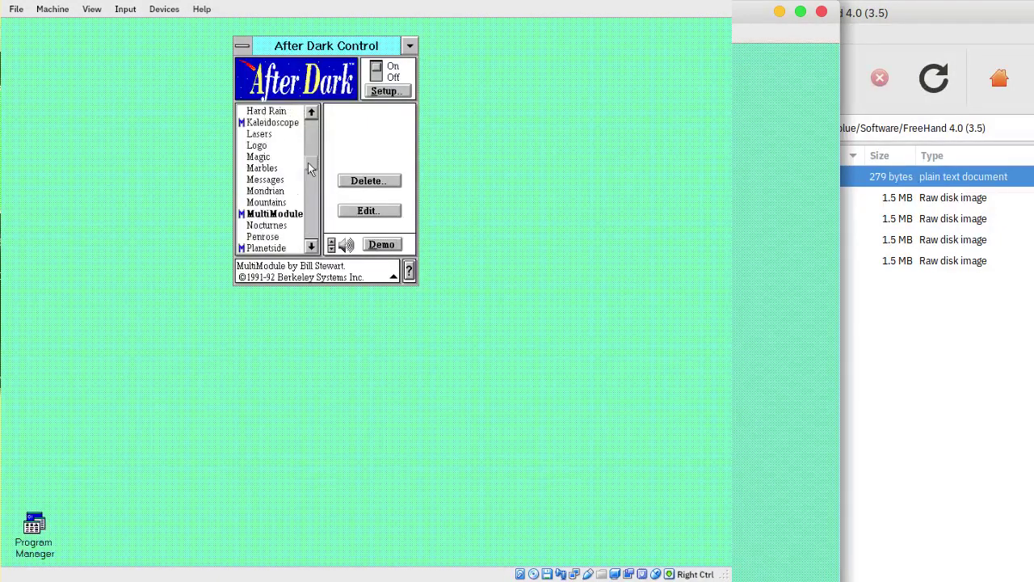
left_click_drag(313, 170, 311, 245)
Demo the Times Up module, then choose Creepy Night as the screen saver
left_click(295, 214)
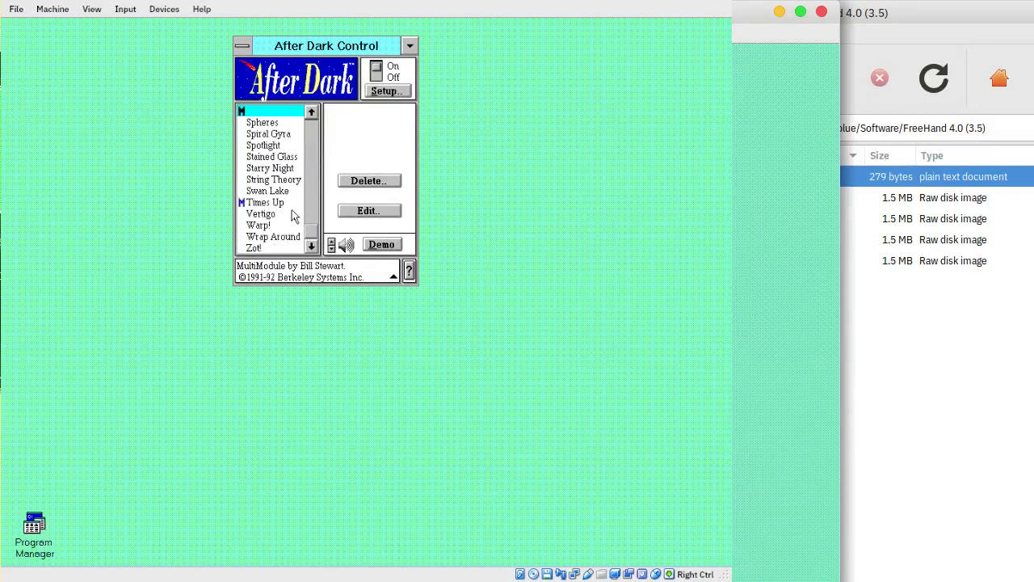
left_click(279, 203)
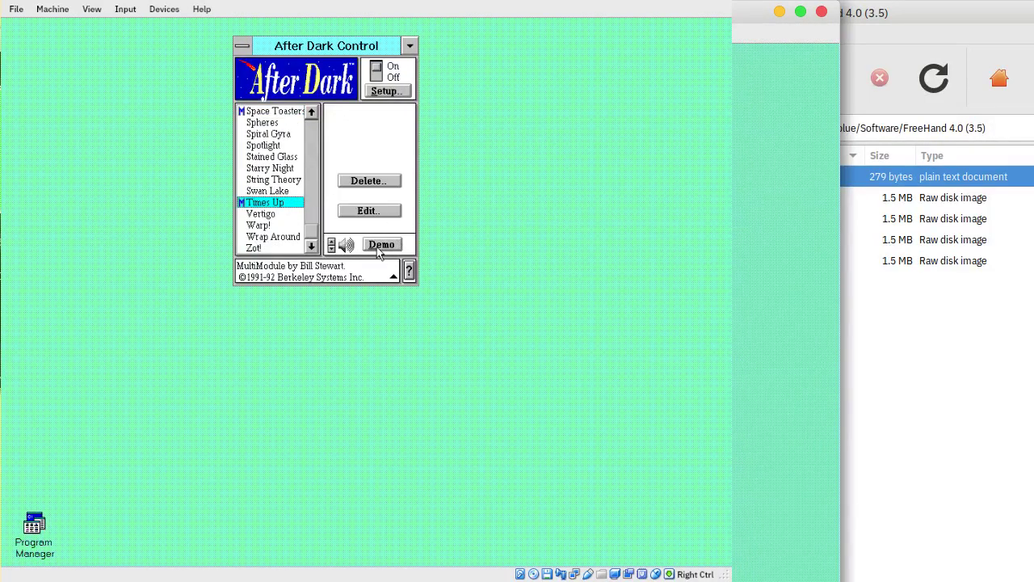
left_click(378, 245)
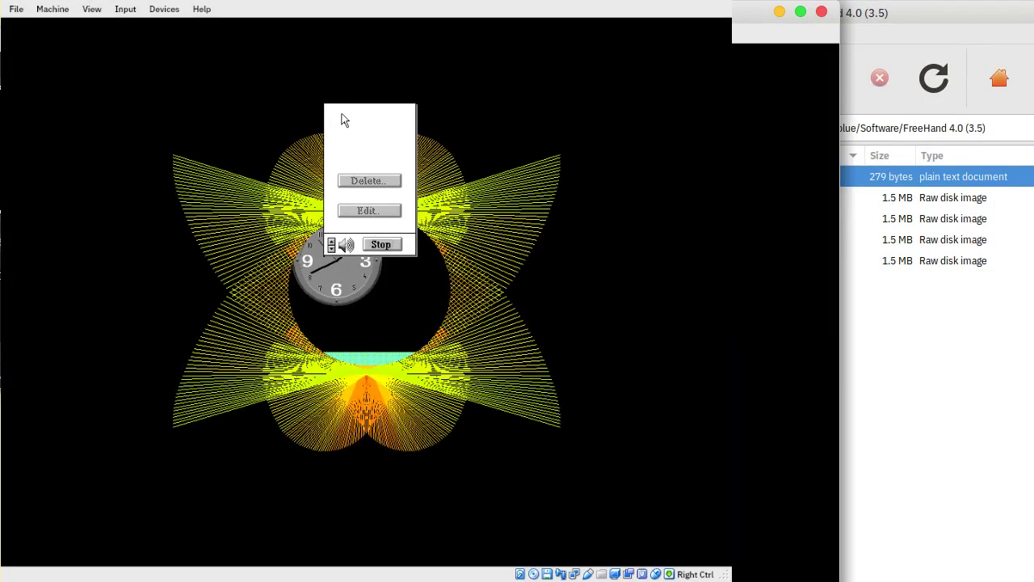
left_click(383, 245)
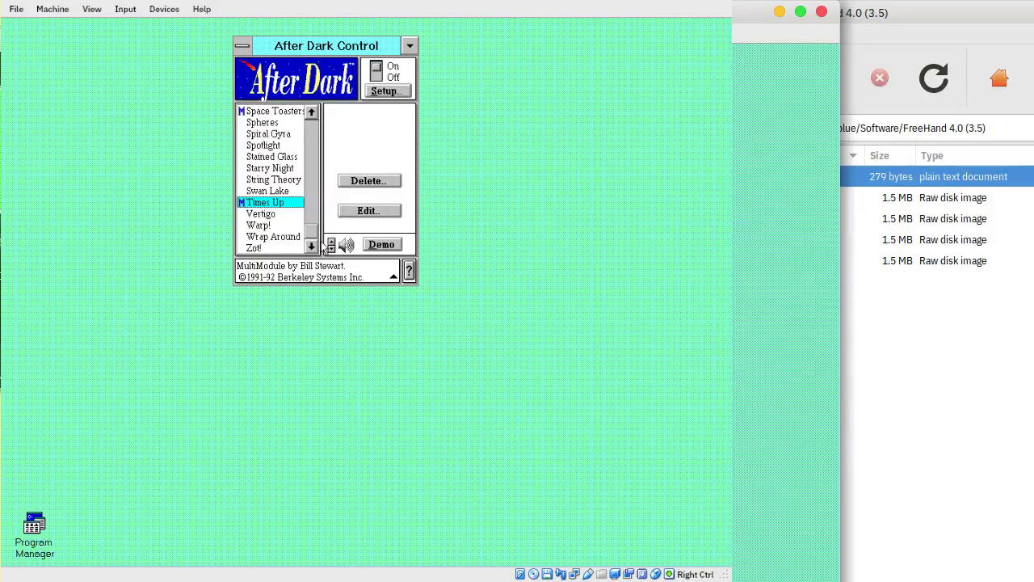
left_click(312, 133)
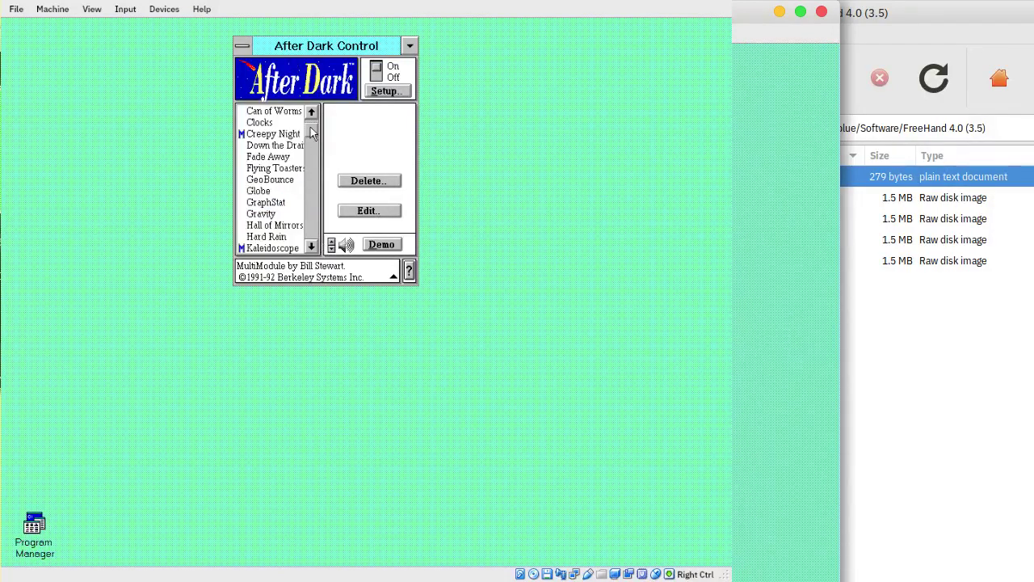
left_click(312, 133)
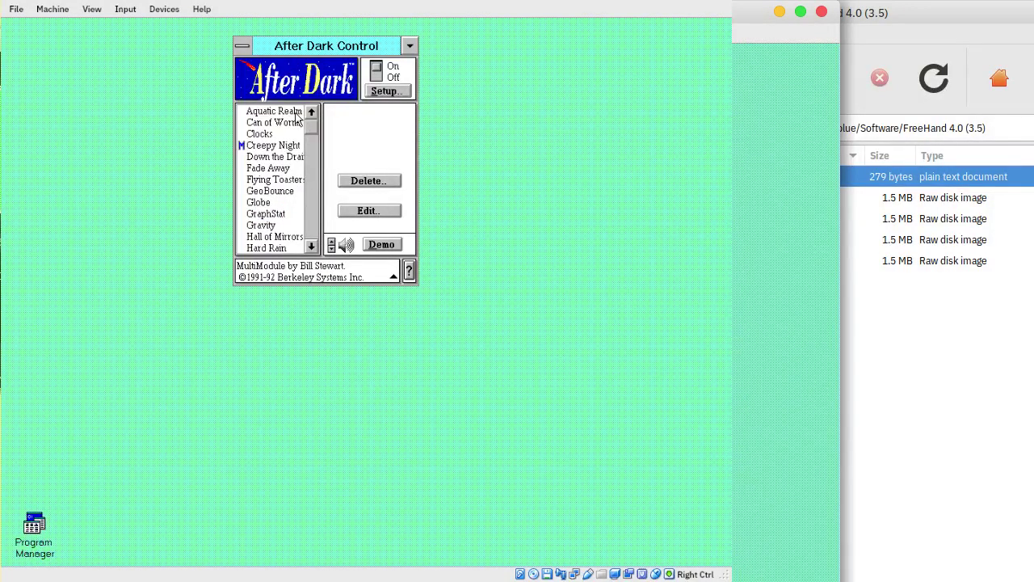
left_click(295, 145)
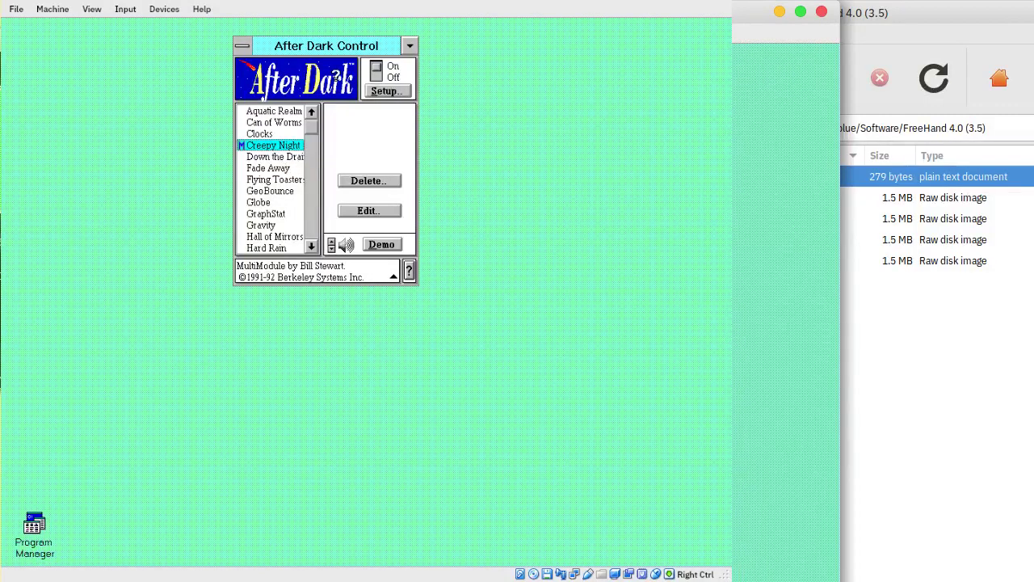
Choose Kaleidoscope and run then stop its full-screen preview
double_click(312, 247)
left_click(289, 237)
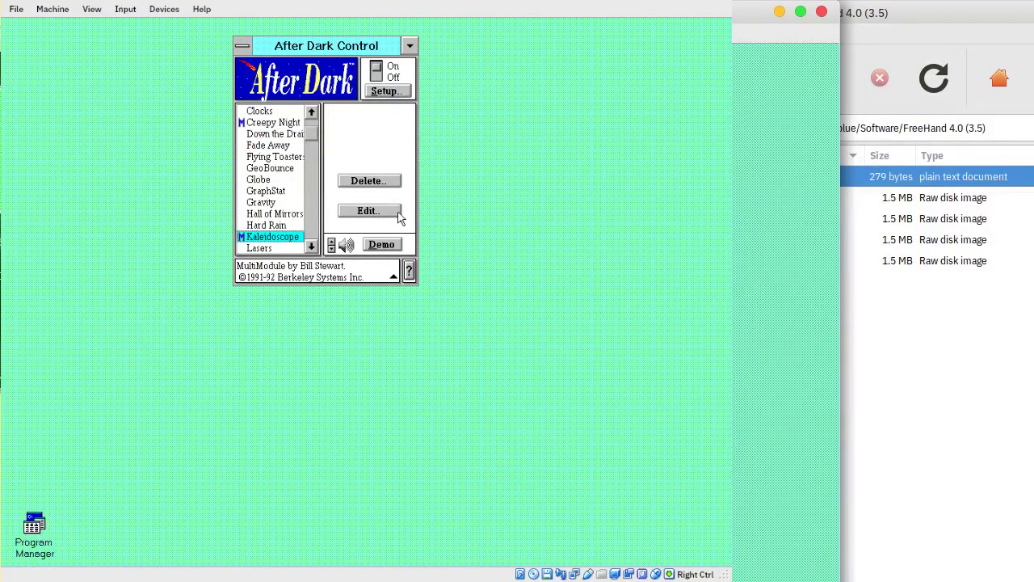
left_click(383, 244)
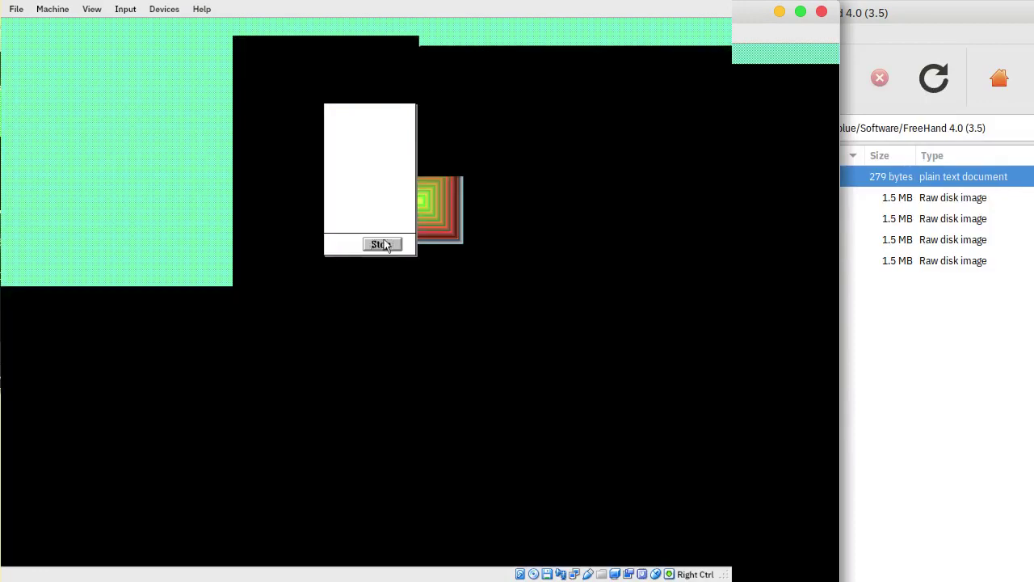
left_click(382, 245)
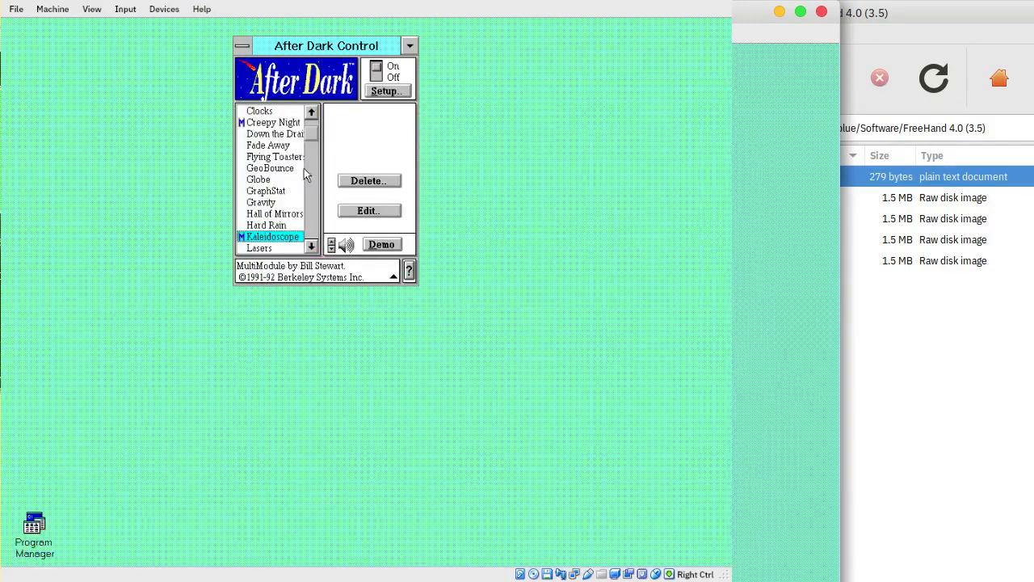
Scroll the module list and select Logo, then MultiModule
scroll(306, 175, "down", 1)
left_click(311, 246)
left_click(312, 246)
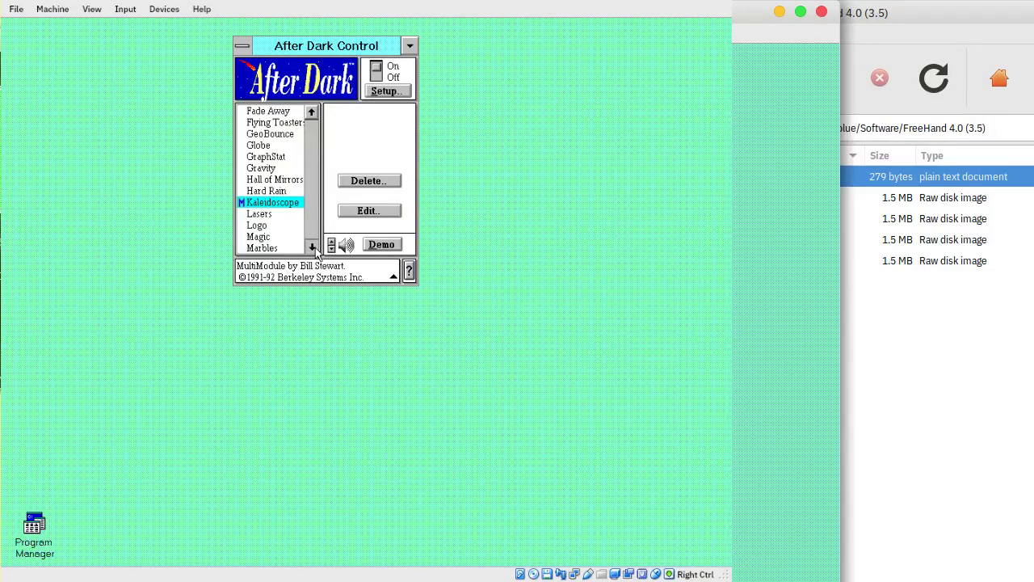
left_click(311, 246)
left_click(257, 213)
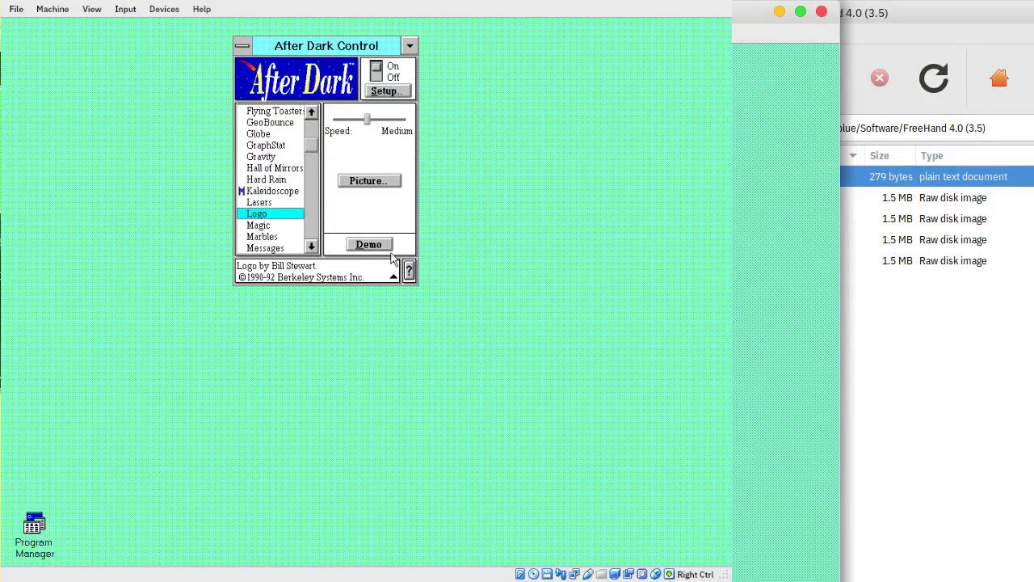
left_click(312, 247)
left_click(311, 246)
left_click(311, 246)
left_click(311, 247)
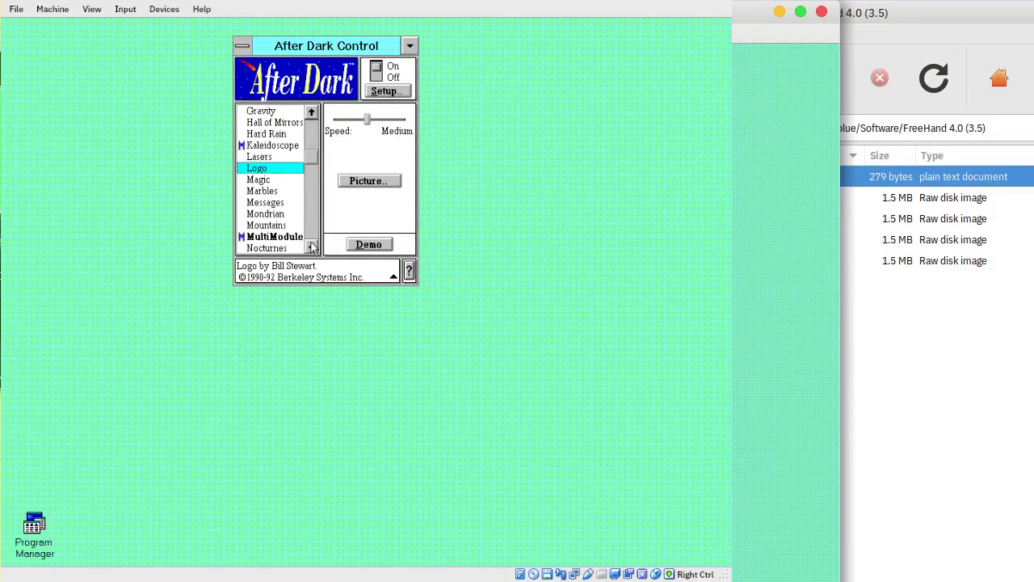
left_click(274, 236)
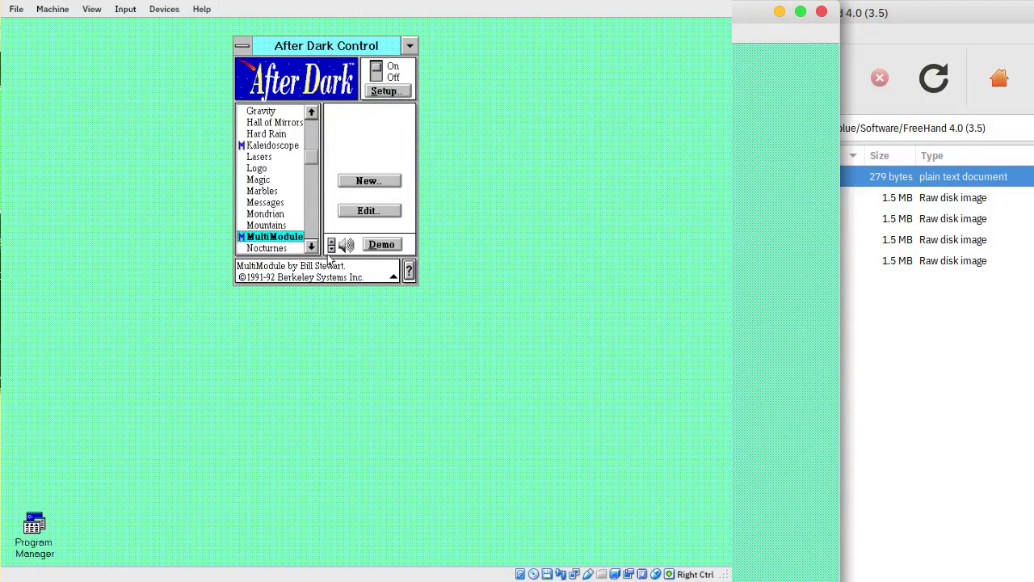
Choose Planetside and run then stop its full-screen preview
left_click(312, 246)
left_click(312, 246)
left_click(267, 226)
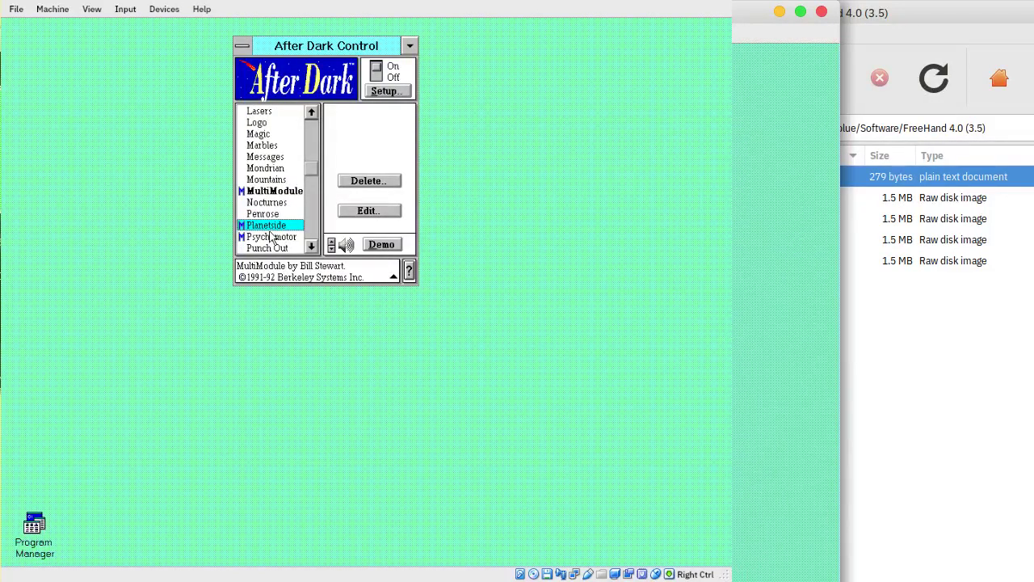
left_click(387, 245)
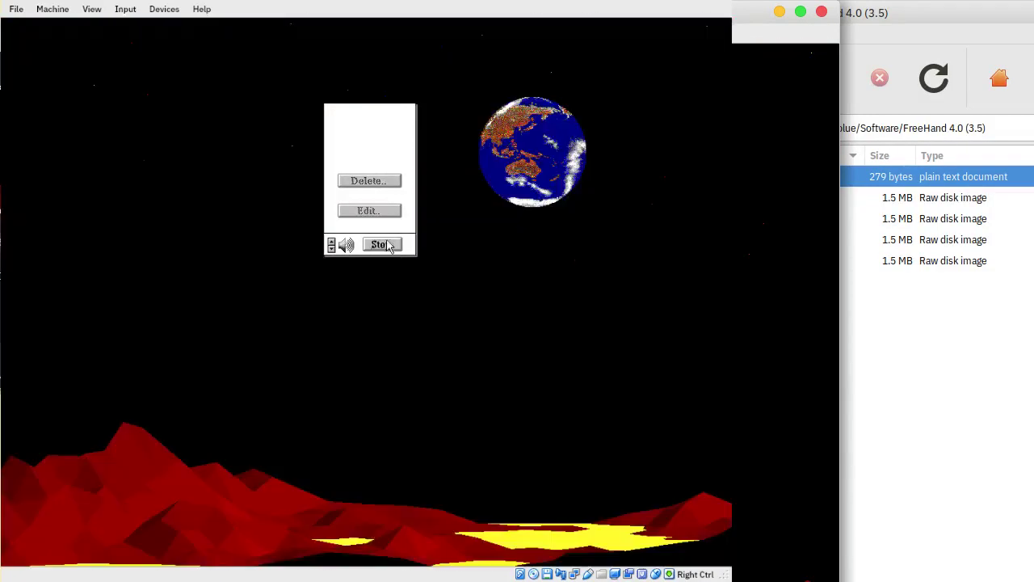
left_click(387, 245)
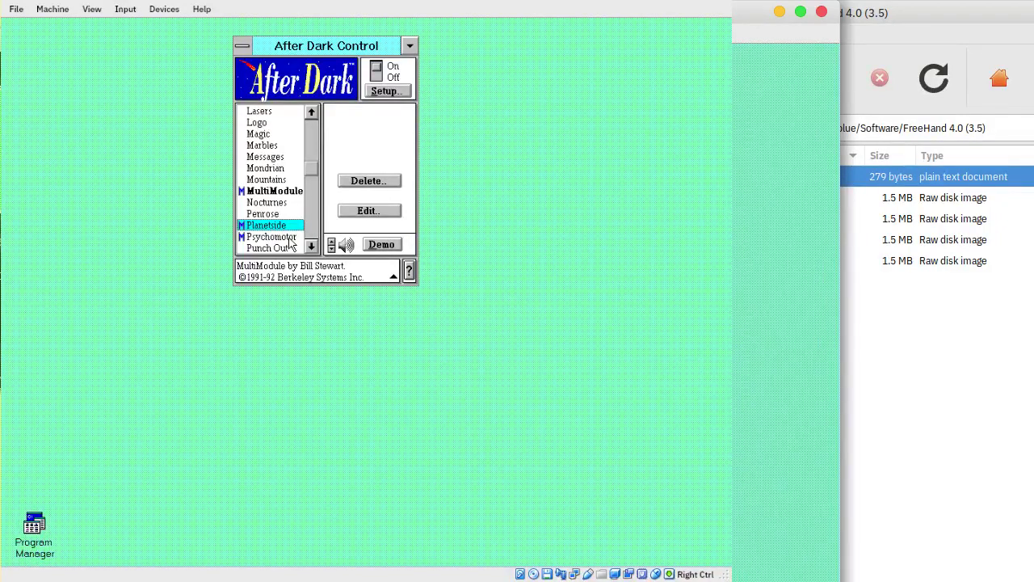
scroll(277, 249, "down", 3)
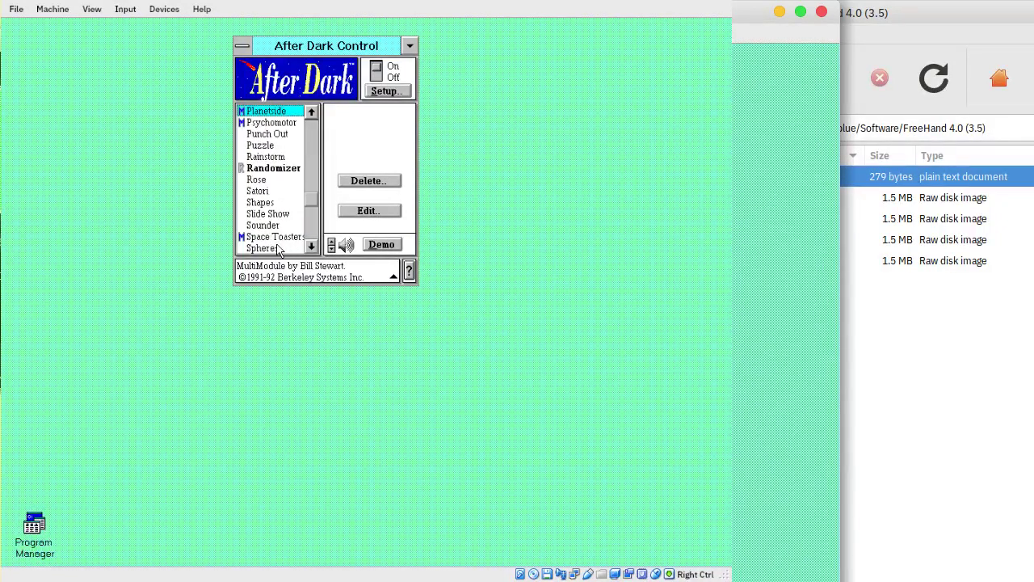
Preview the Space Toasters and Starry Night modules full screen, stopping each demo
left_click(277, 238)
left_click(383, 246)
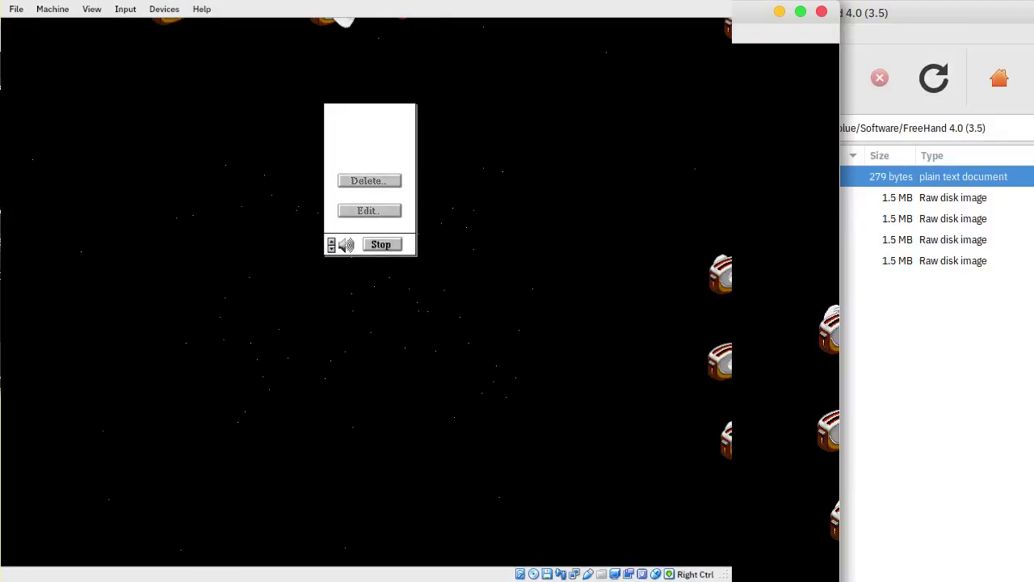
mouse_move(322, 245)
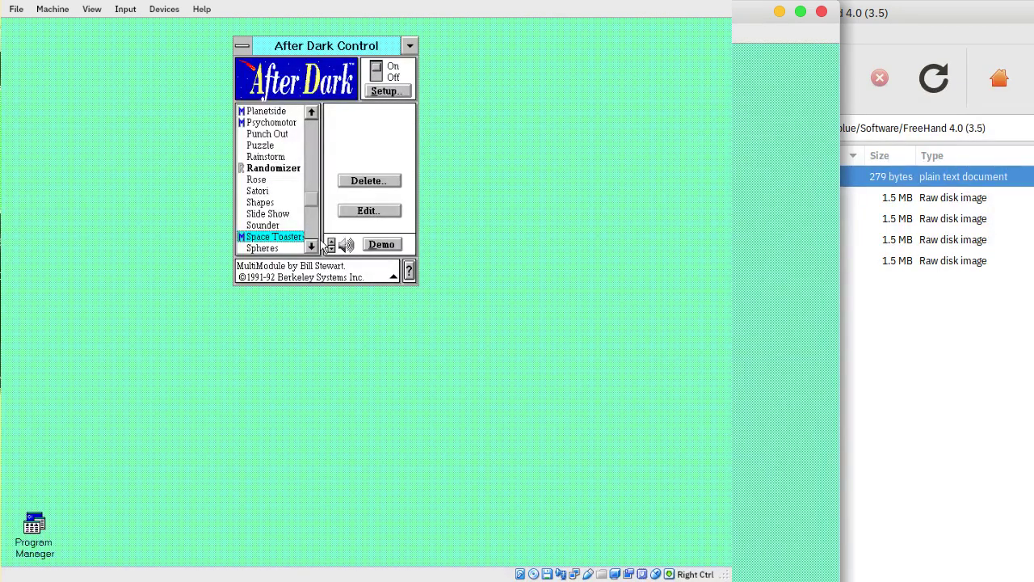
left_click(312, 246)
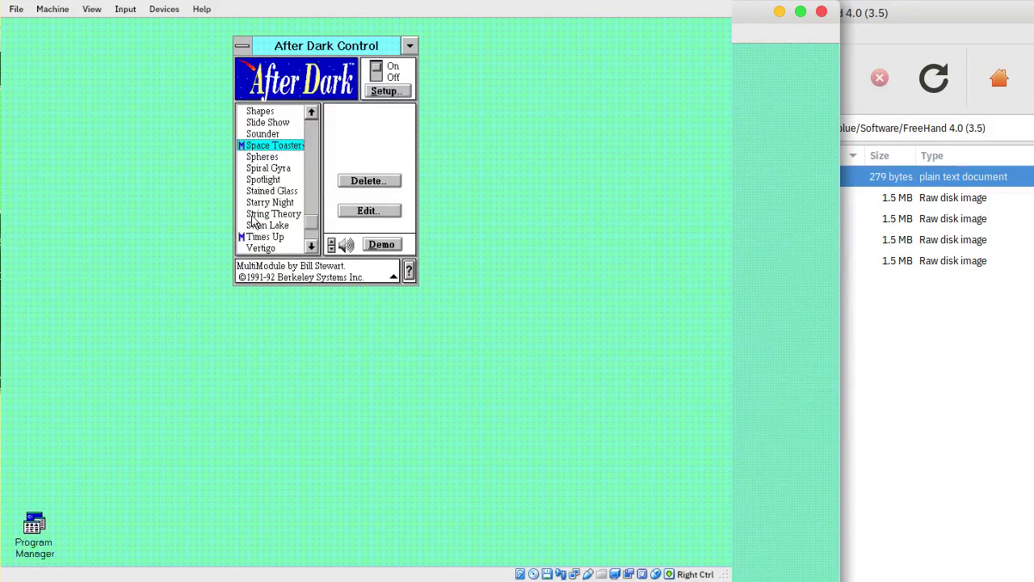
left_click(269, 202)
left_click(381, 244)
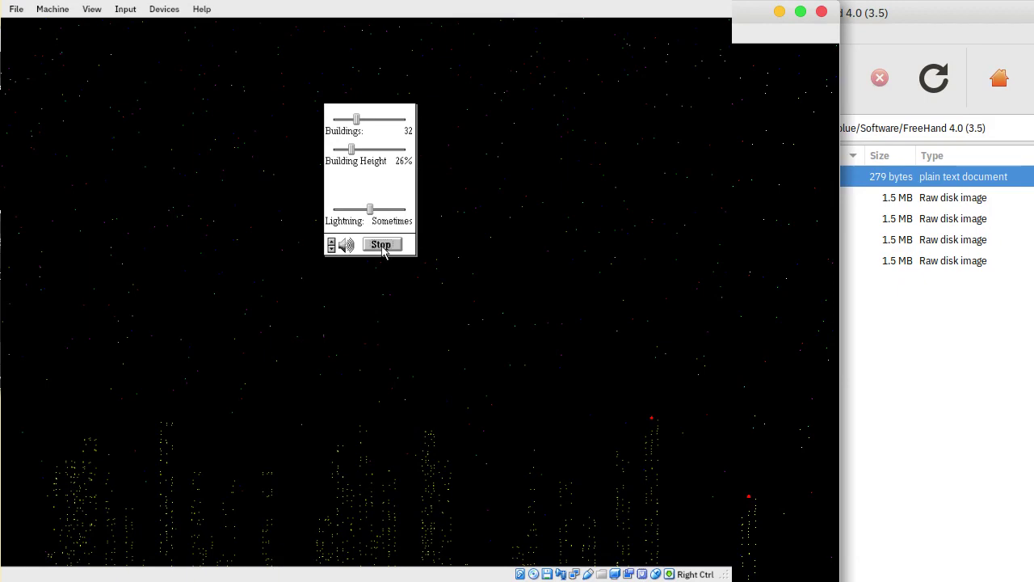
left_click(383, 247)
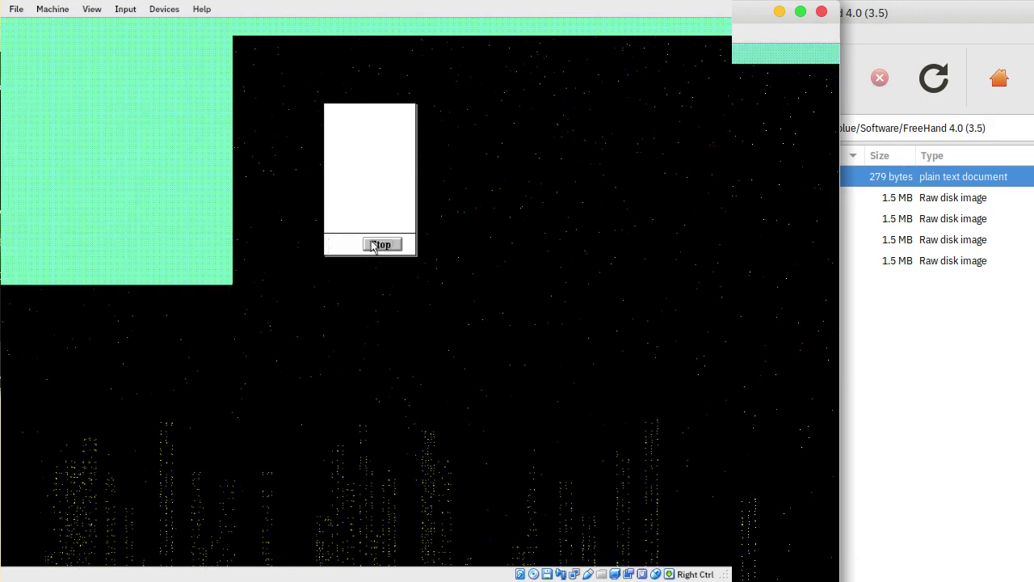
Step through String Theory, Times Up and Vertigo, then select Zot!
key("Down")
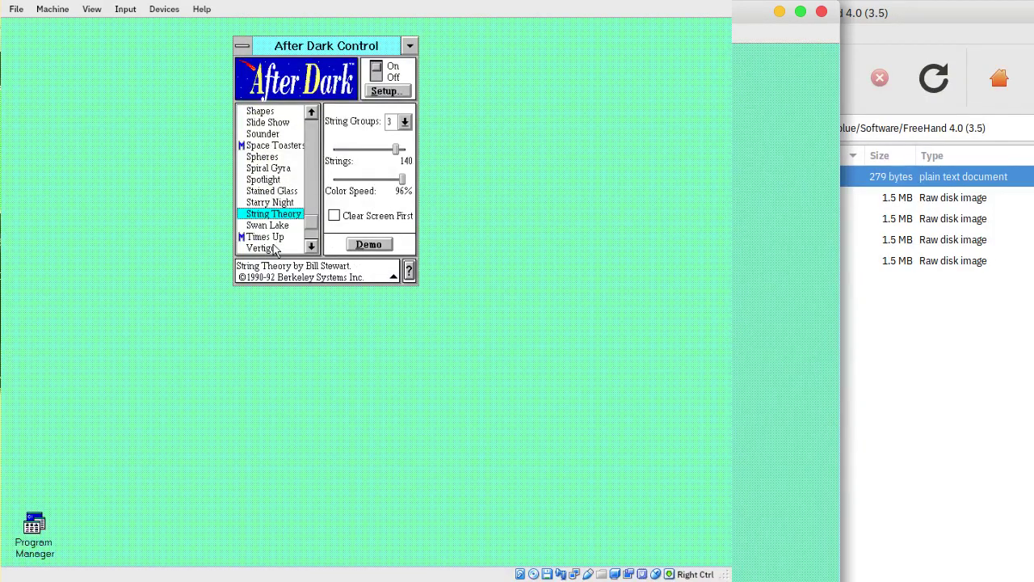
key("Down")
key("Down")
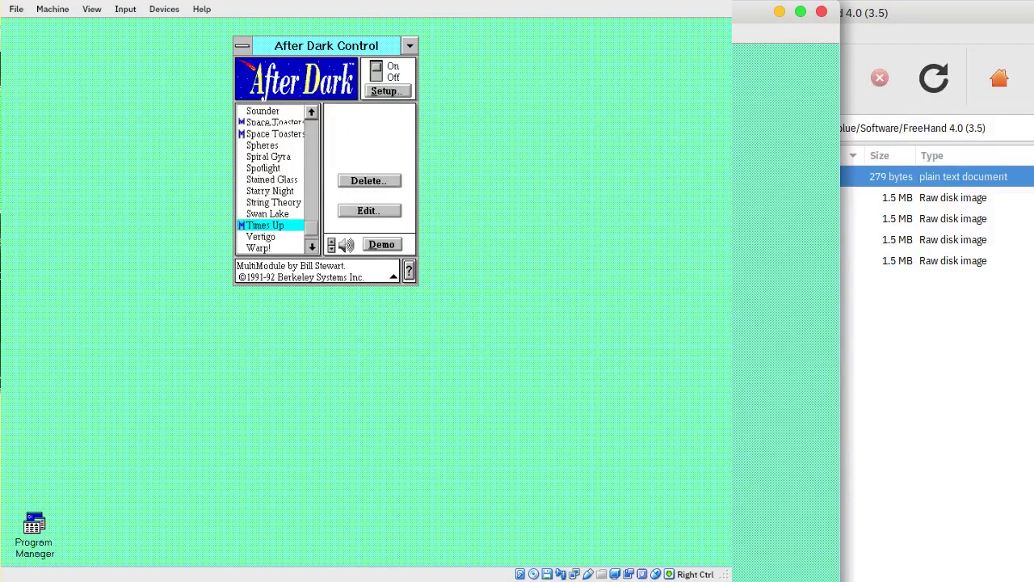
key("Down")
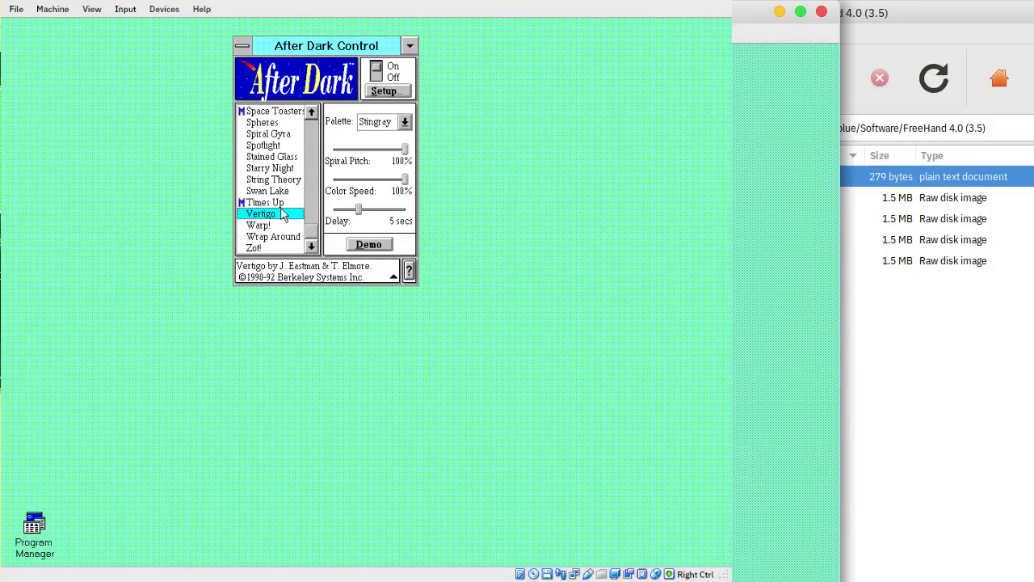
left_click(256, 247)
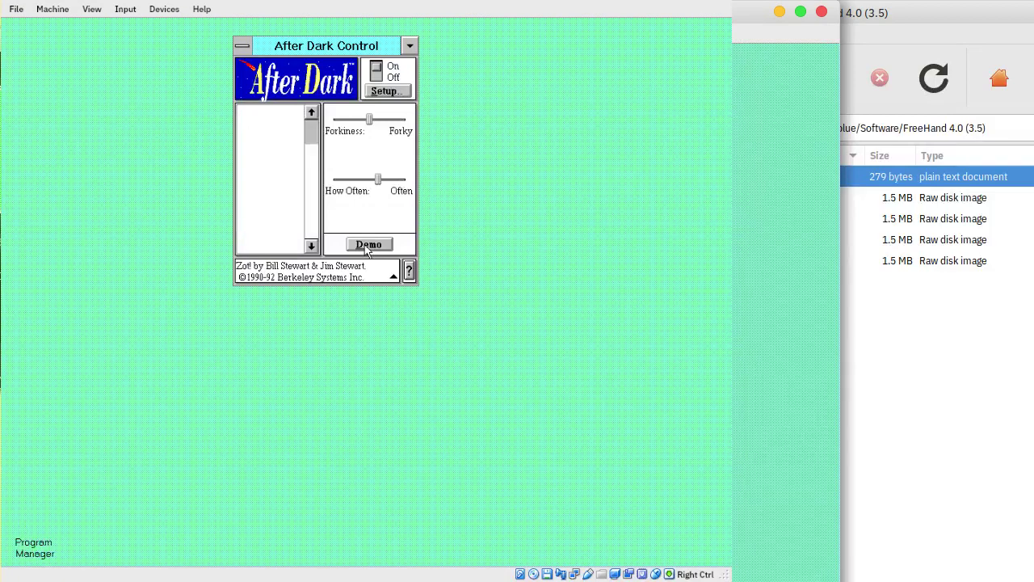
Minimise After Dark, open the Main group, then view Windows 2000 (Y2K) in VirtualBox Manager
left_click(368, 245)
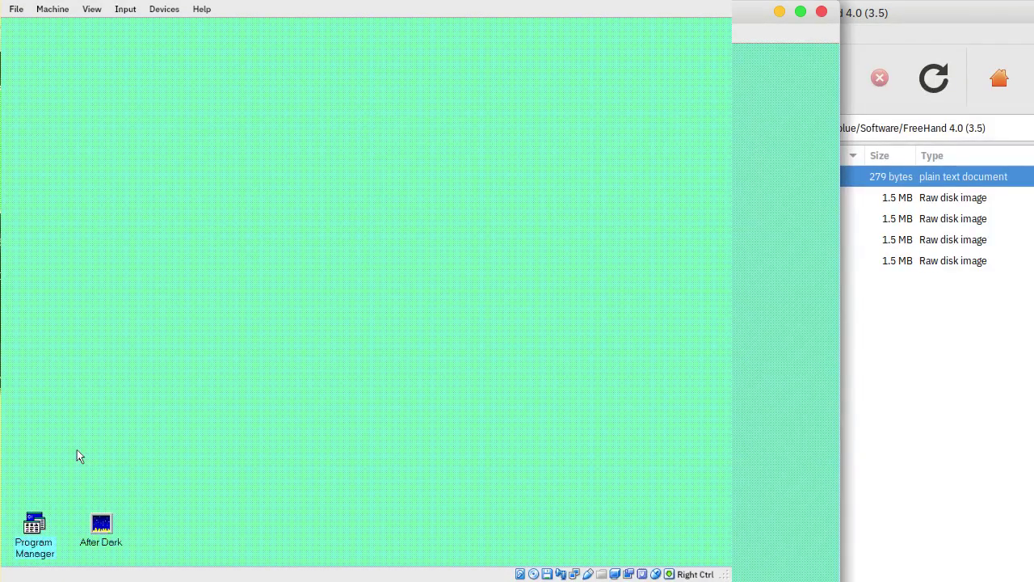
key("Return")
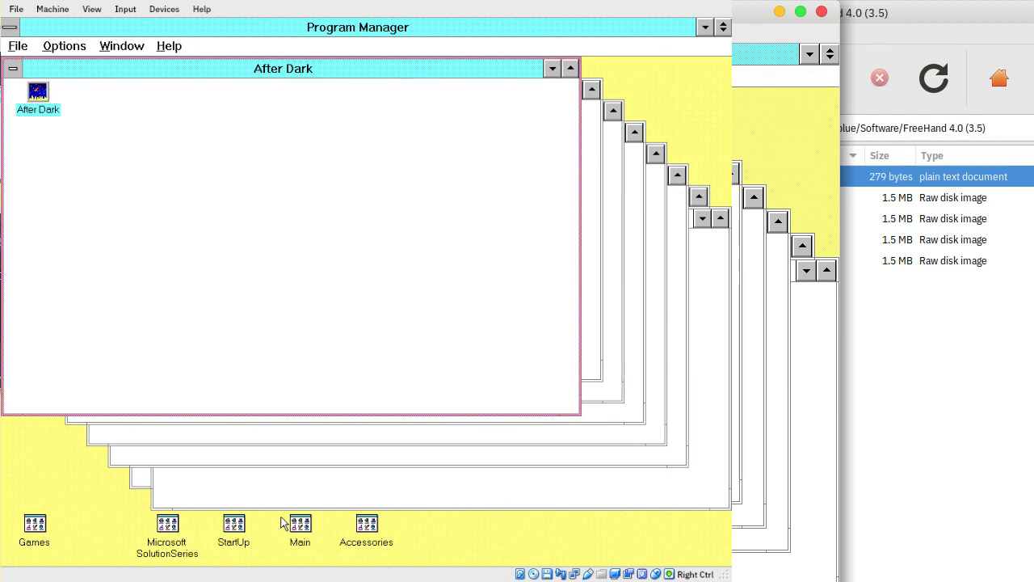
double_click(297, 524)
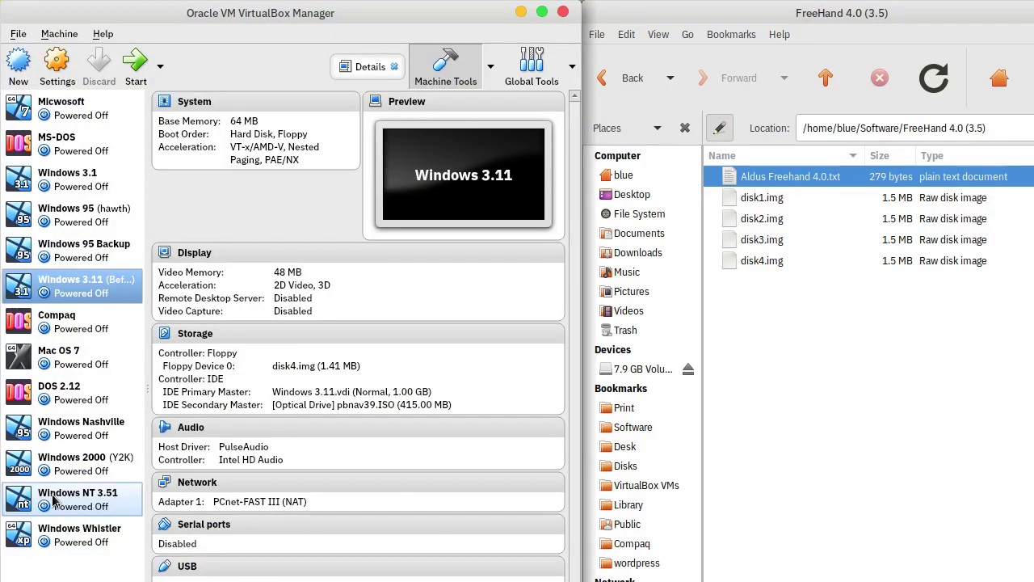
left_click(56, 462)
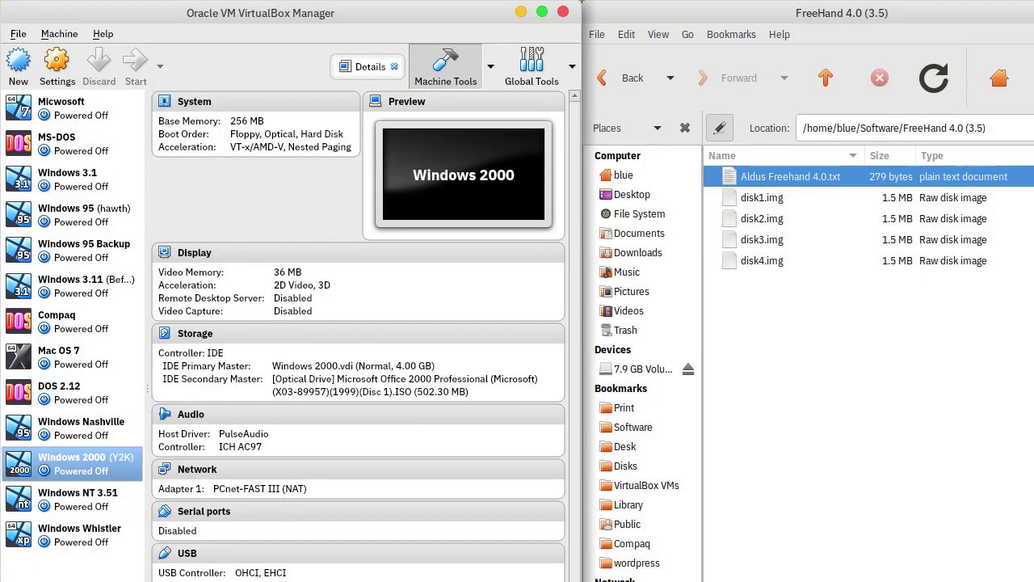
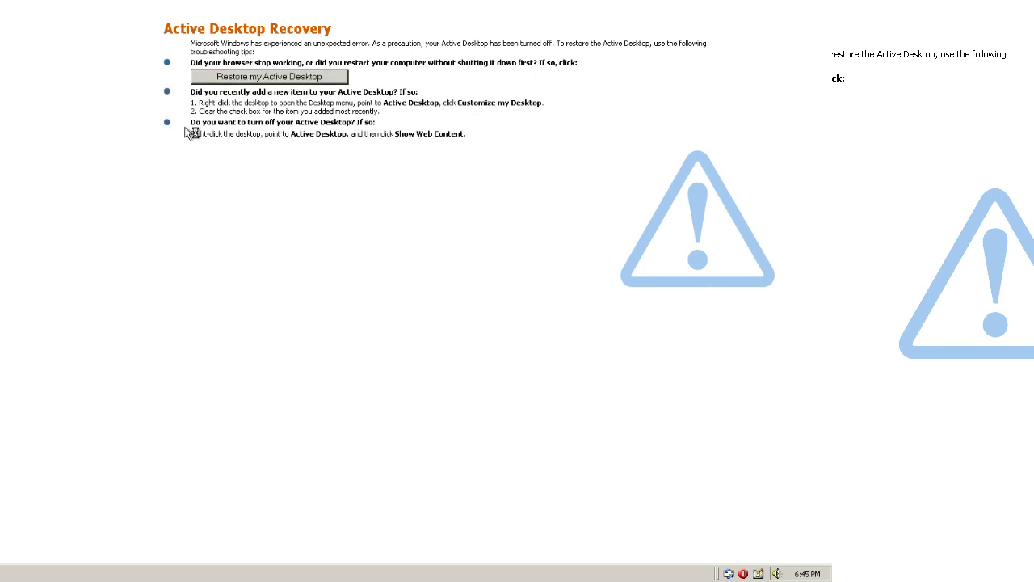
Restore the Active Desktop, then browse the VirtualBox Devices > Network menu and close it
left_click(233, 78)
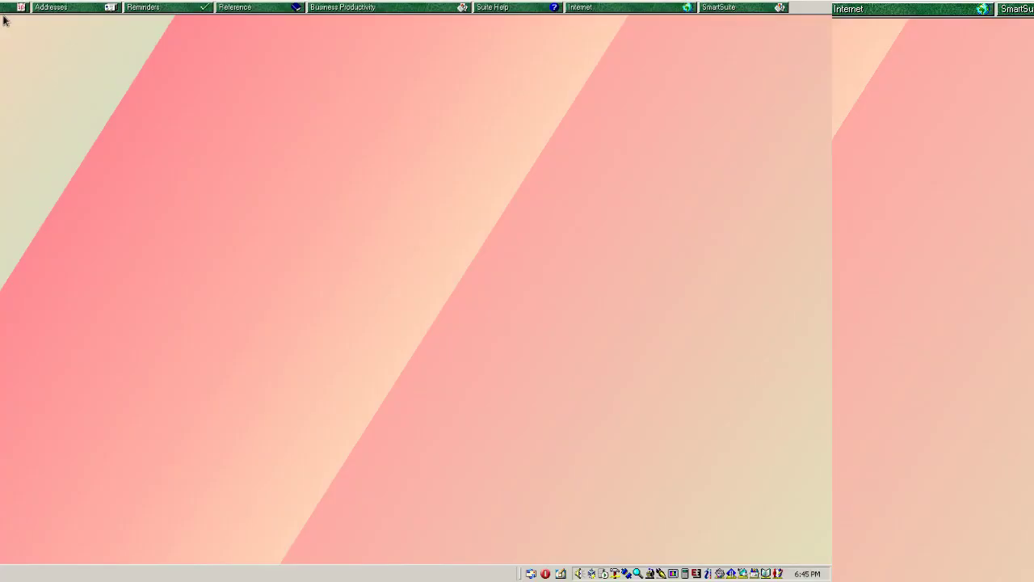
key("ctrl+Home")
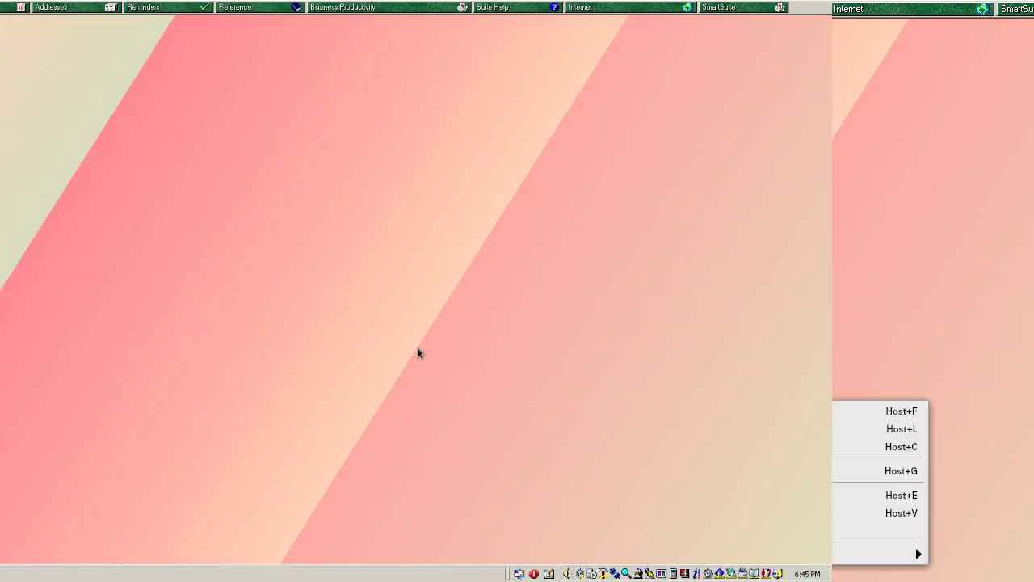
key("Right")
key("Down")
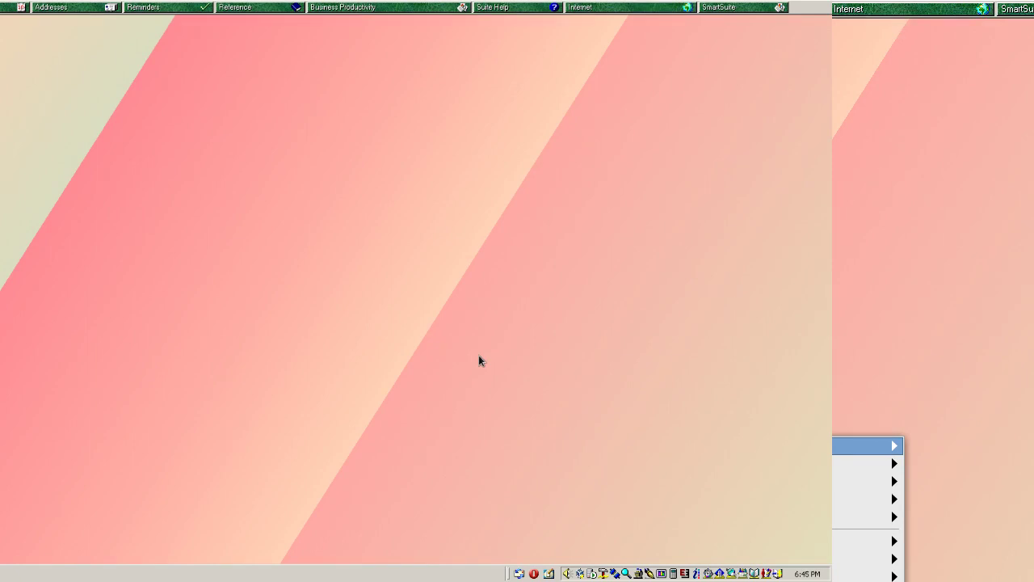
key("Down")
key("Down")
key("Down")
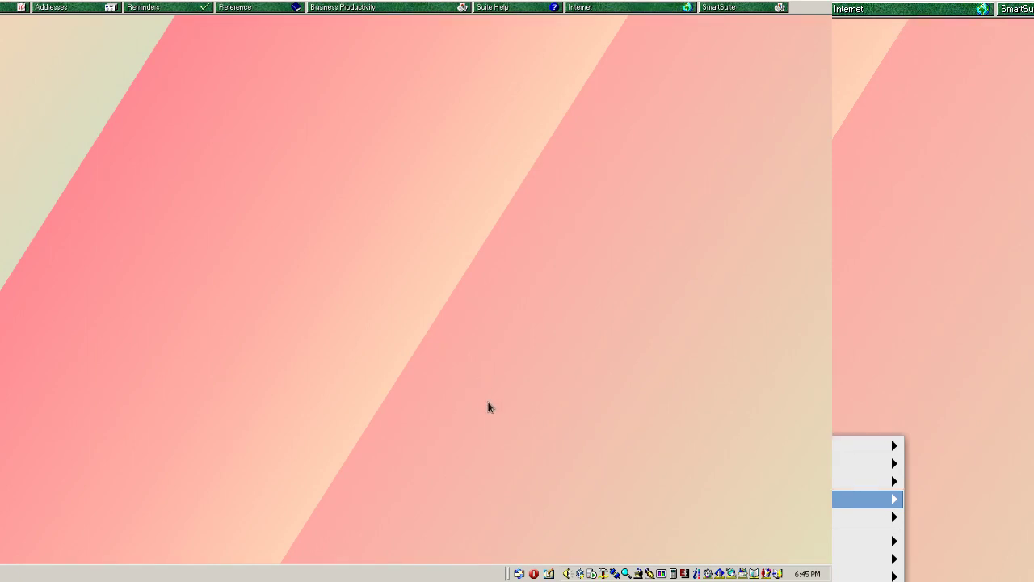
key("Up")
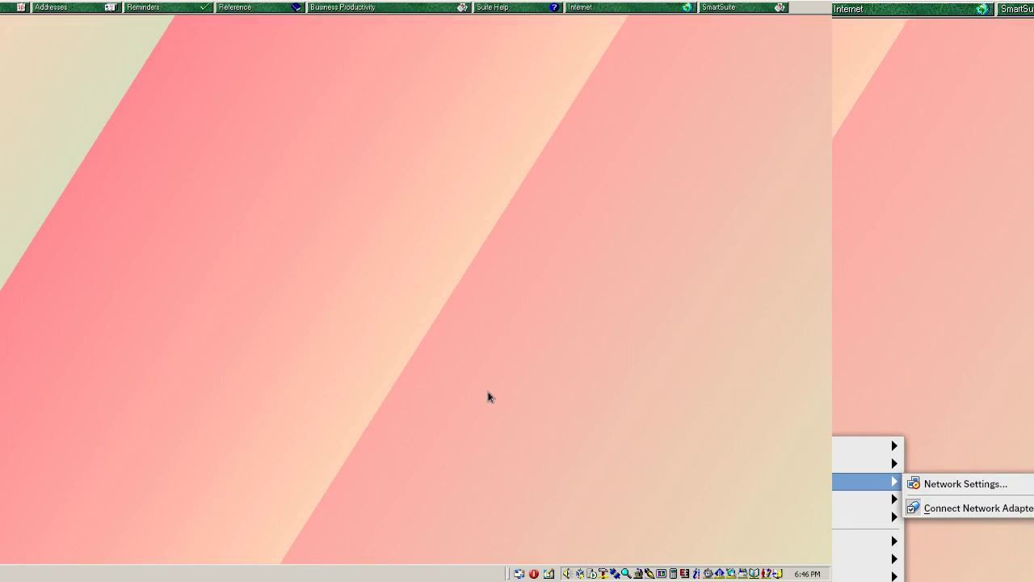
key("Up")
key("Up")
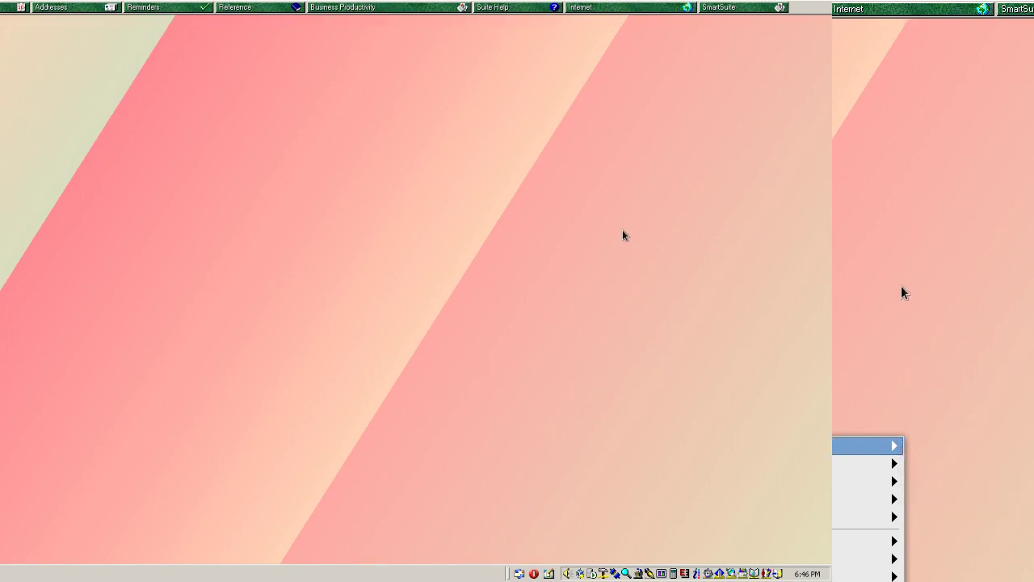
key("Escape")
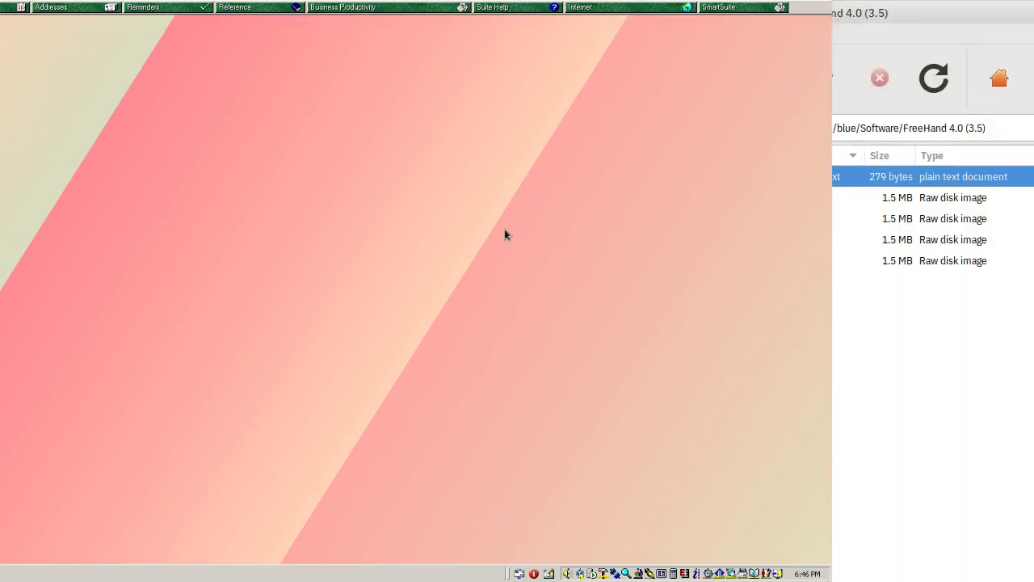
Go up to the Software folder and select the 12-, 3-, 9- and 181-item folders
key("alt+Up")
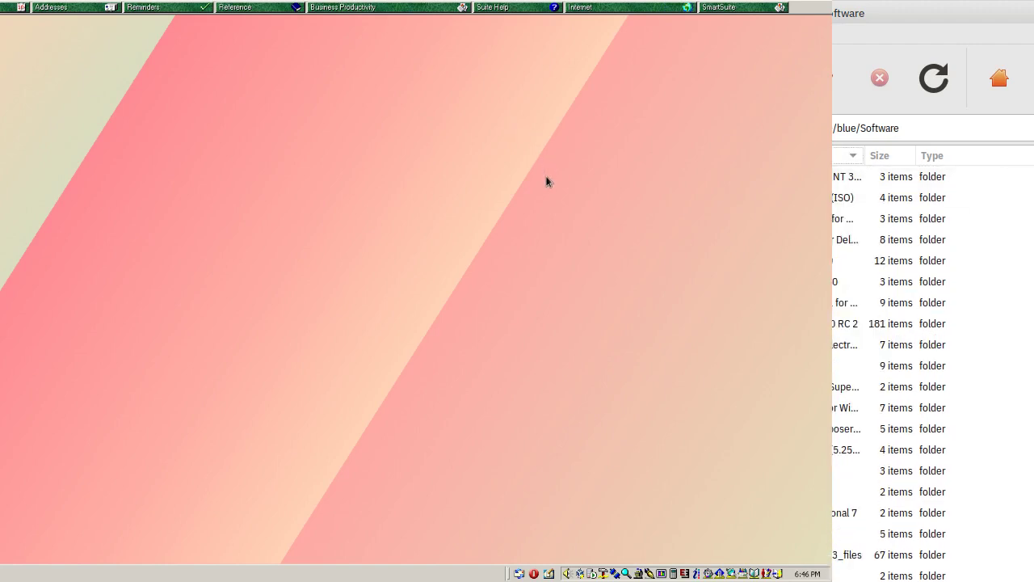
left_click(835, 260)
left_click(834, 281, "shift")
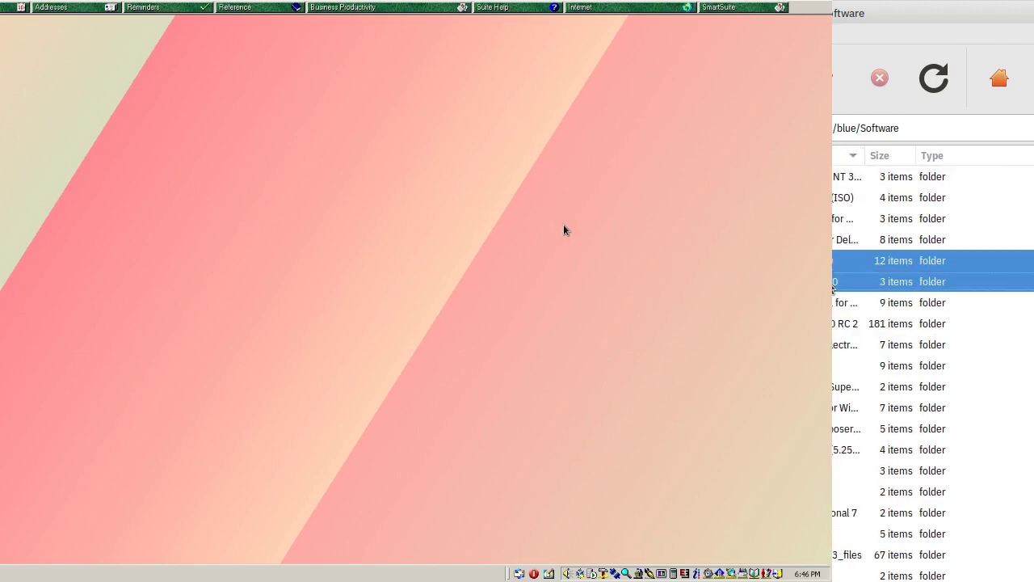
left_click(835, 281, "ctrl")
left_click(835, 302, "ctrl")
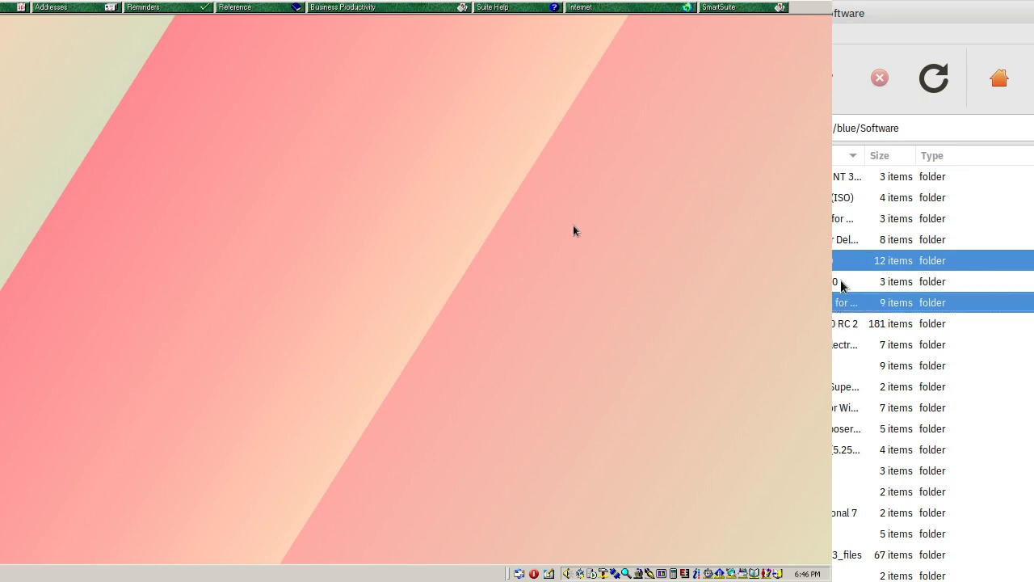
left_click(837, 281, "ctrl")
left_click(837, 323, "ctrl")
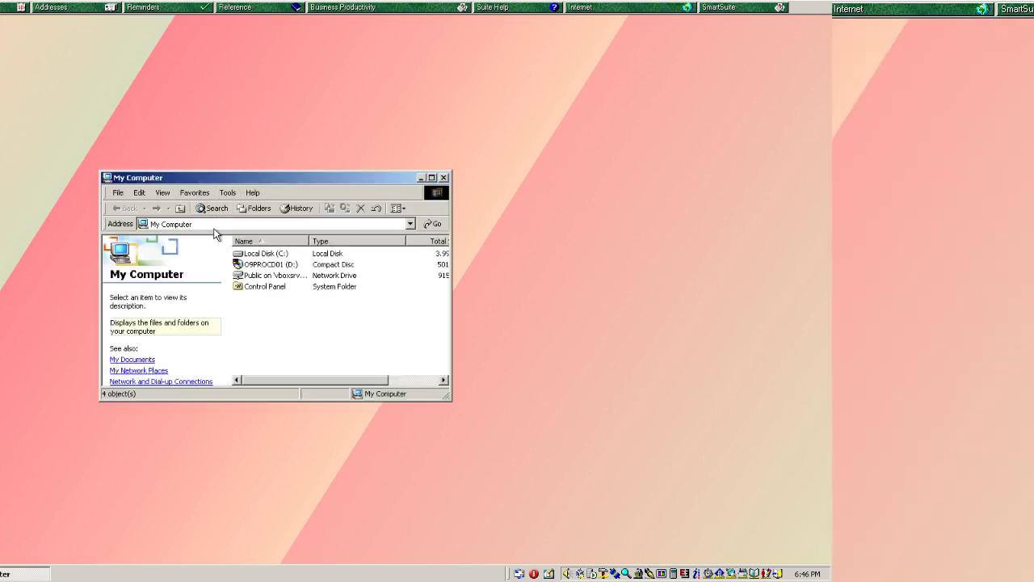
Open the Public network drive and then the Aldus Pagemaker 5.0 folder
left_click(263, 277)
double_click(266, 277)
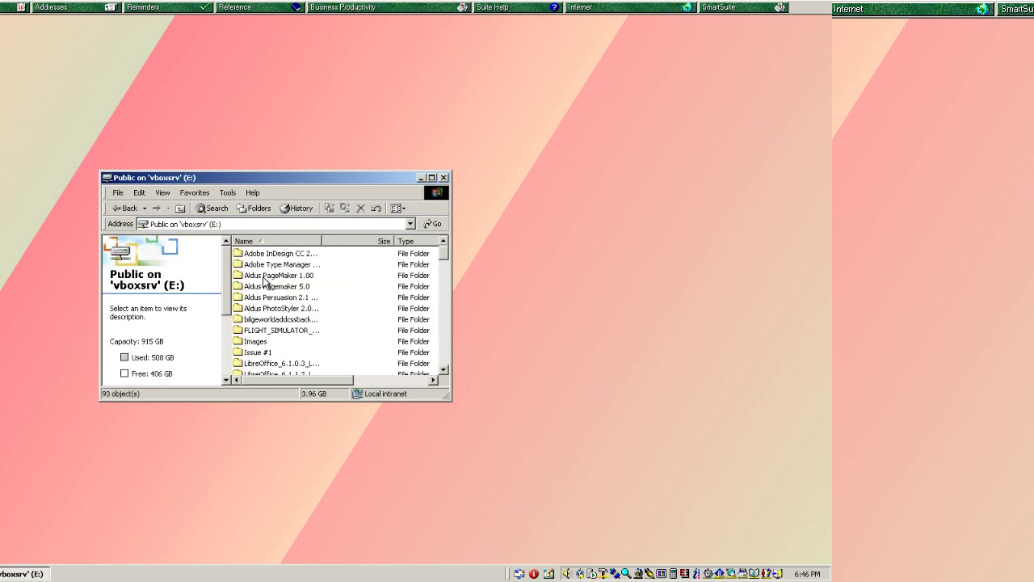
left_click(275, 276)
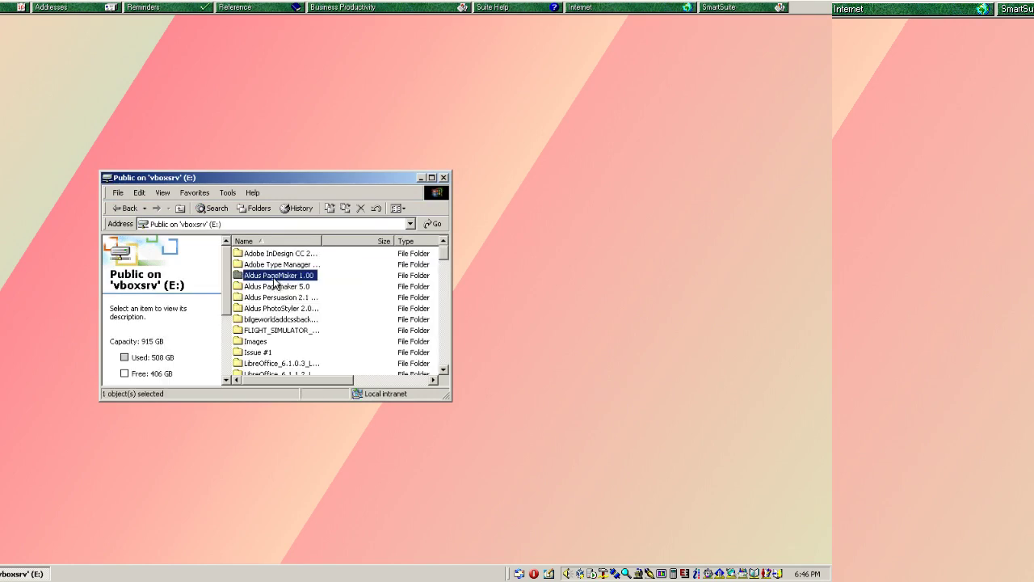
double_click(299, 287)
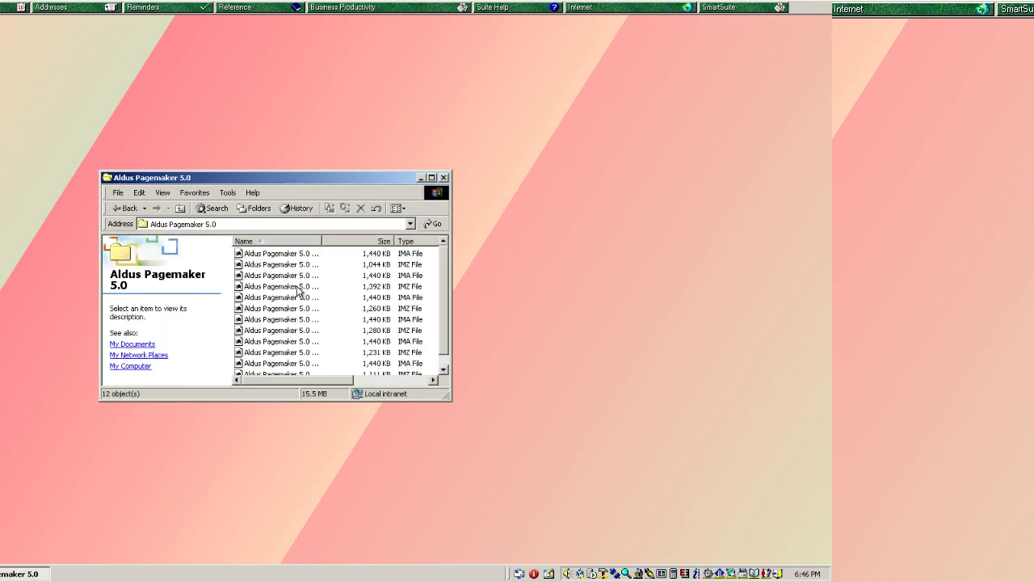
Show the Start menu's full list of installed programs, then dismiss it
key("super")
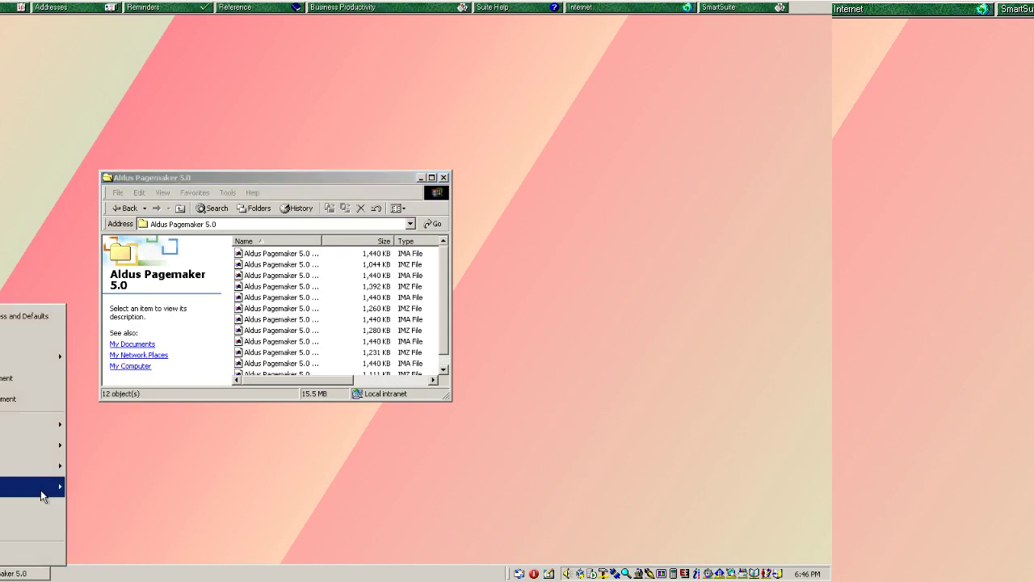
mouse_move(47, 425)
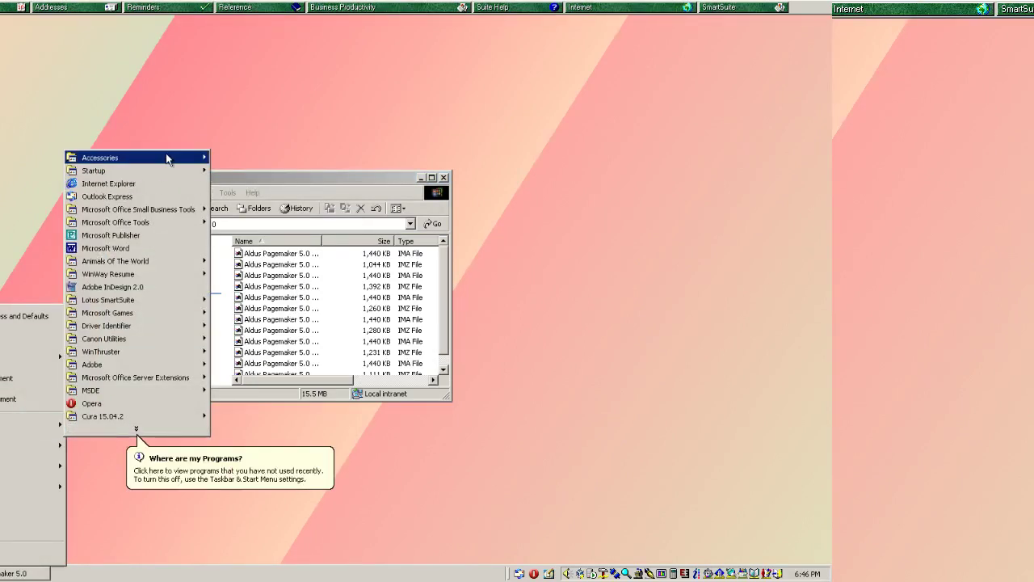
mouse_move(166, 158)
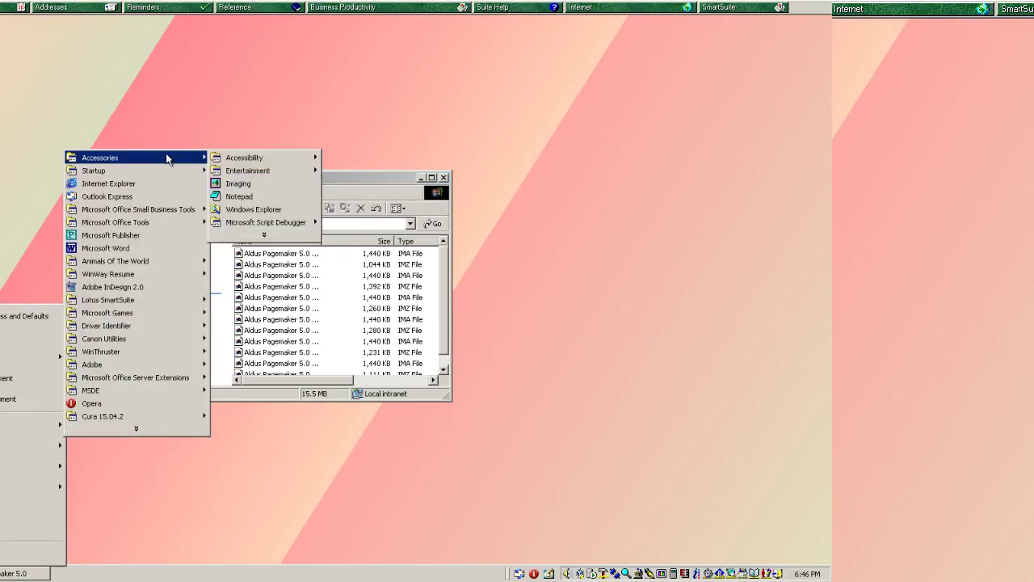
left_click(149, 428)
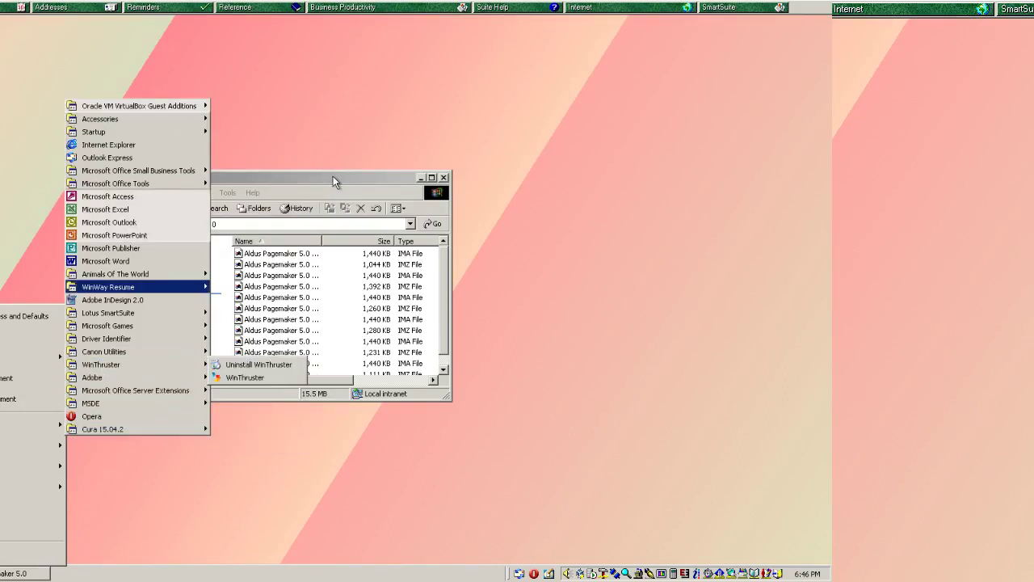
left_click(303, 252)
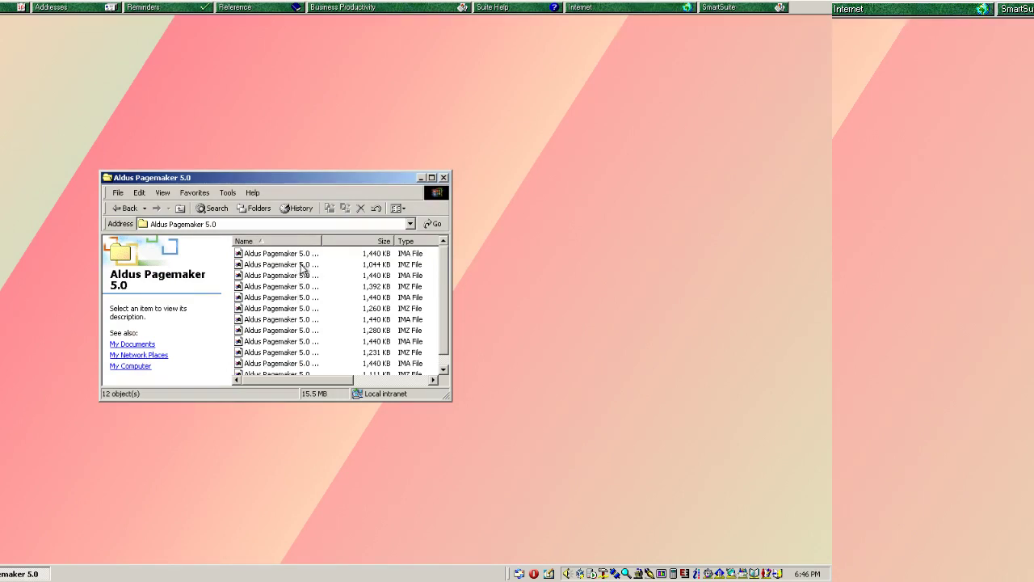
Return to the Public drive's folder list and reopen the Aldus Pagemaker 5.0 folder
scroll(300, 267, "down", 1)
left_click(126, 208)
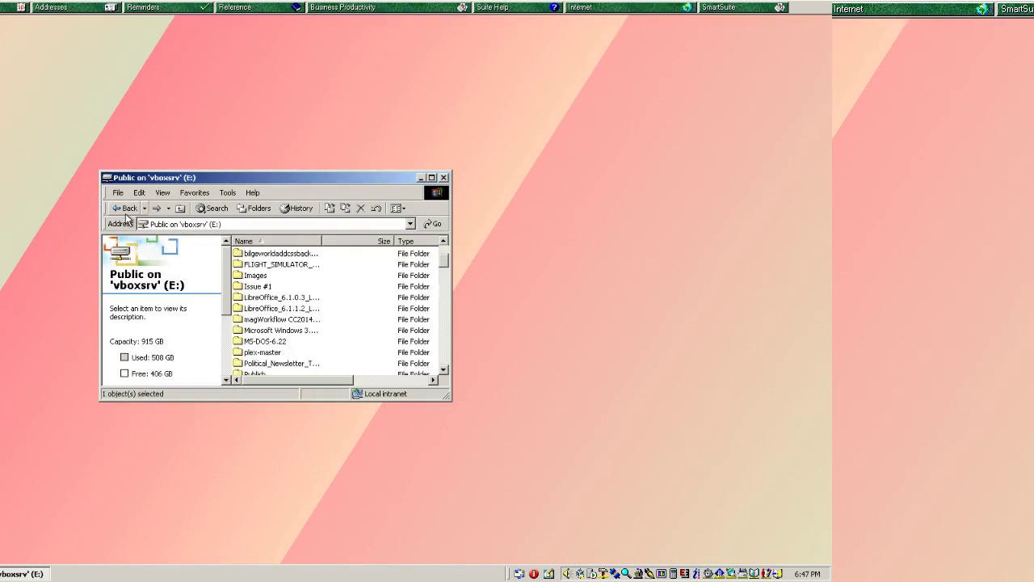
scroll(317, 269, "down", 5)
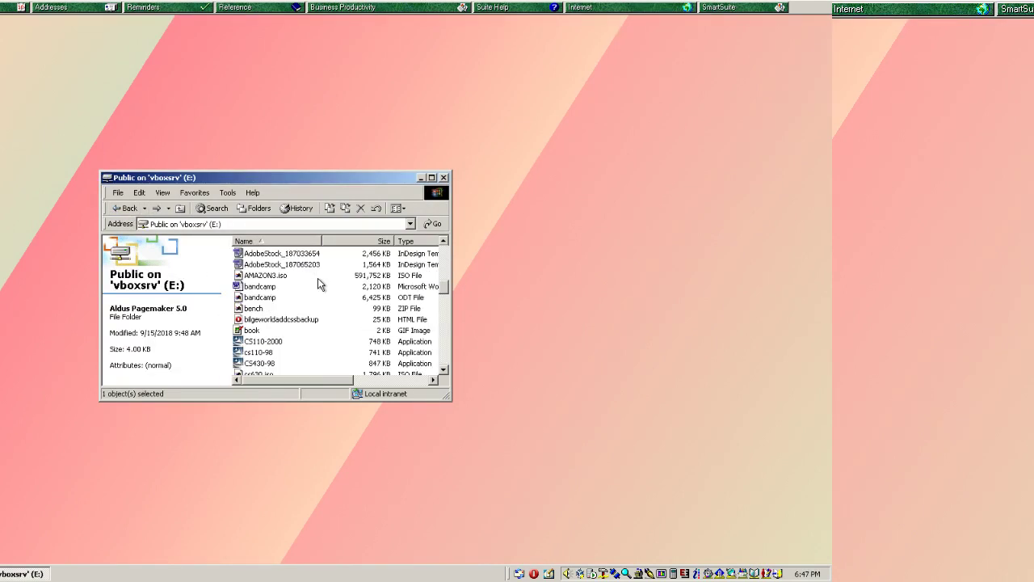
scroll(311, 293, "up", 5)
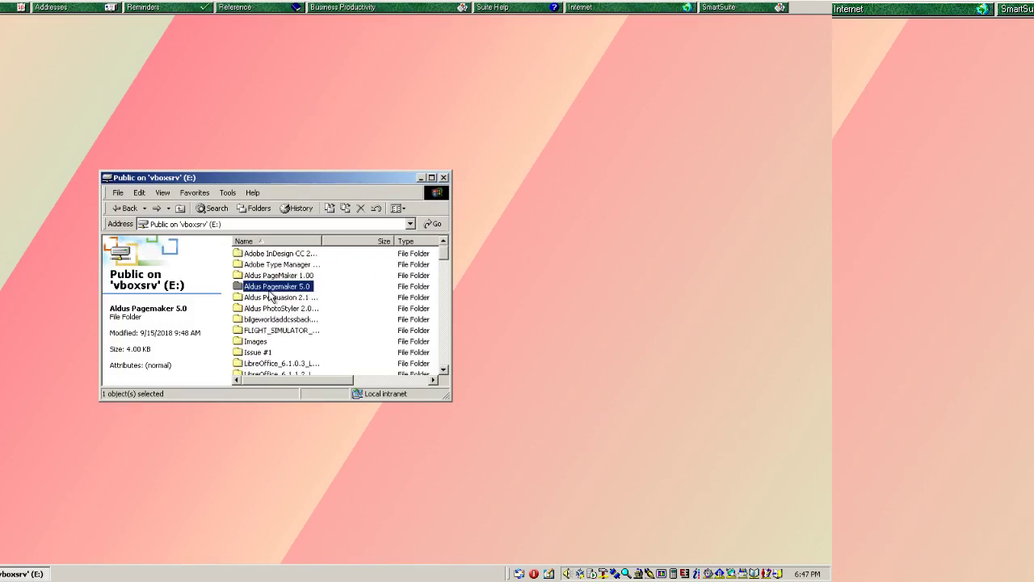
double_click(300, 288)
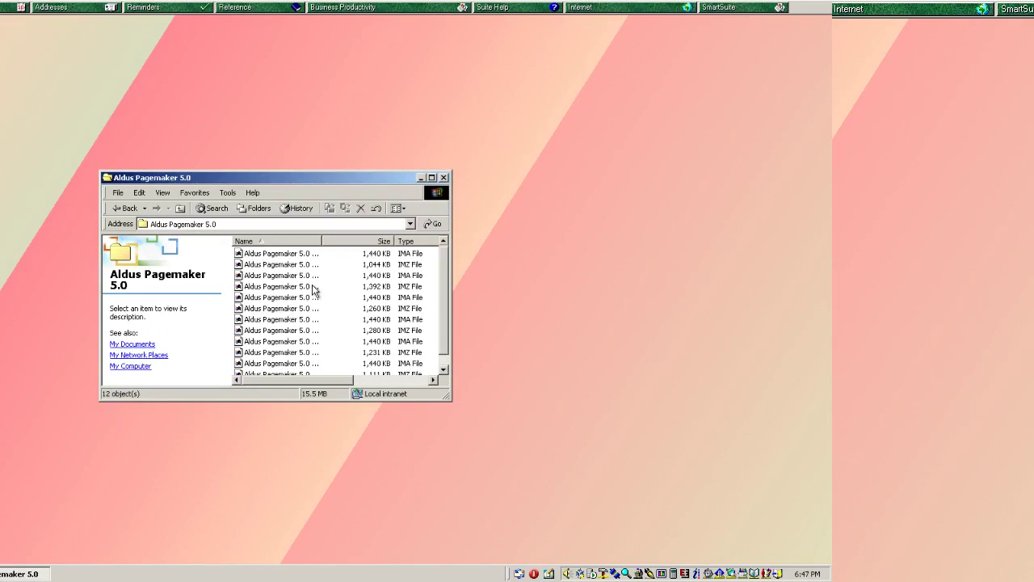
Widen the Name column and choose Open With for Aldus Pagemaker 5.0 - Disk 1.IMA
left_click_drag(321, 240, 373, 241)
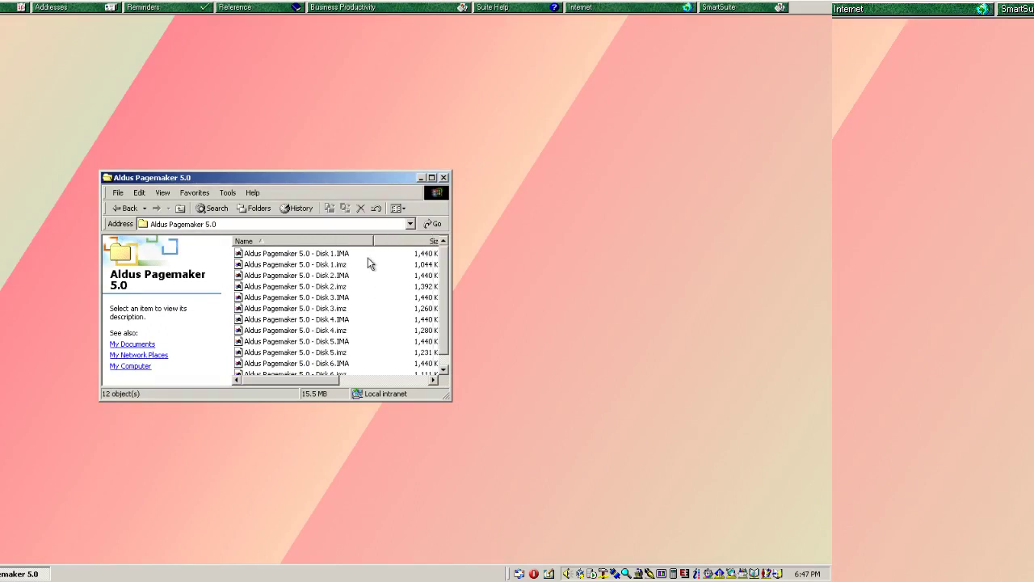
left_click(346, 255)
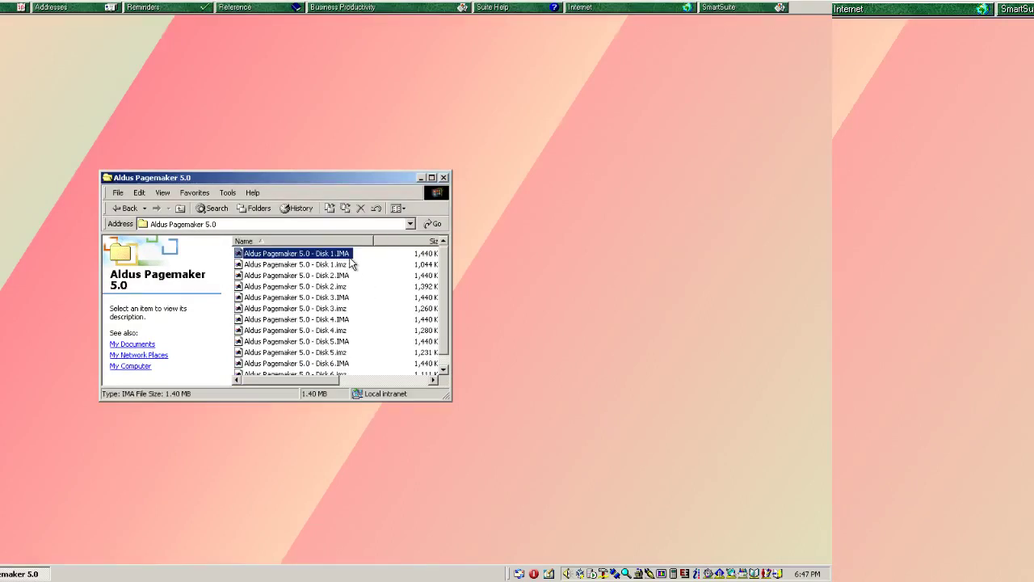
right_click(345, 256)
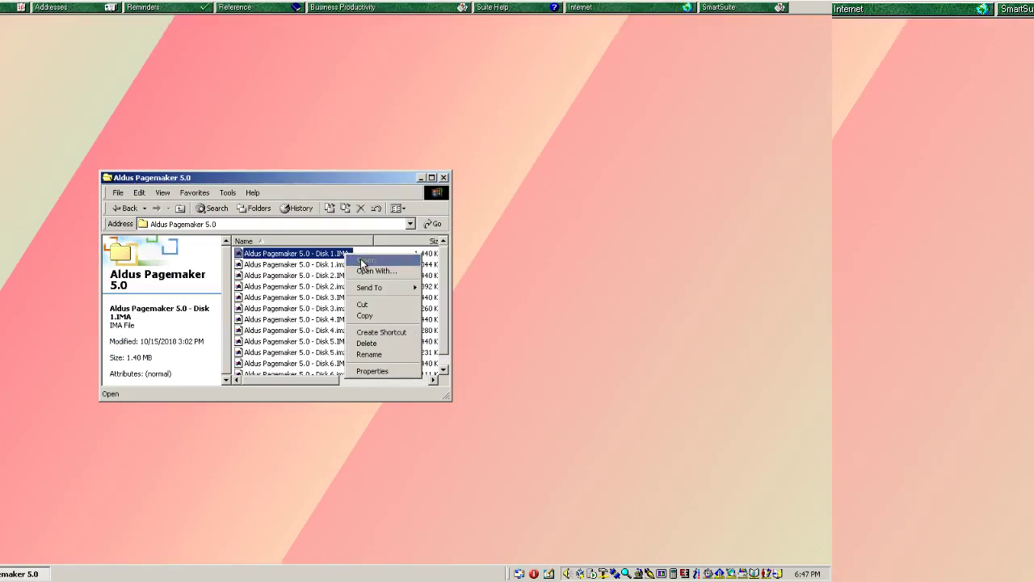
left_click(361, 265)
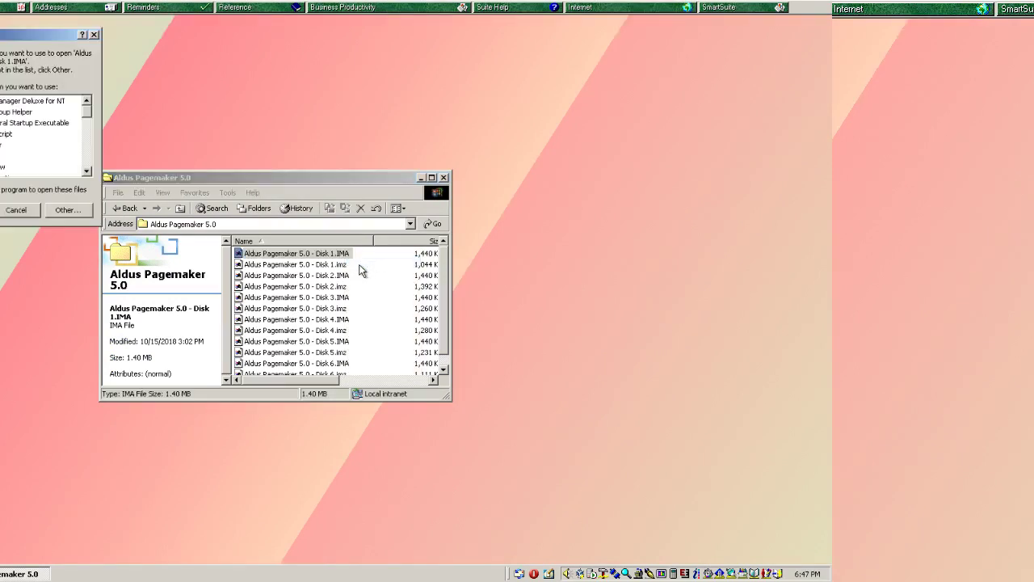
Cancel the guest's Open With prompt and raise the VirtualBox Manager window above OBS
left_click(16, 210)
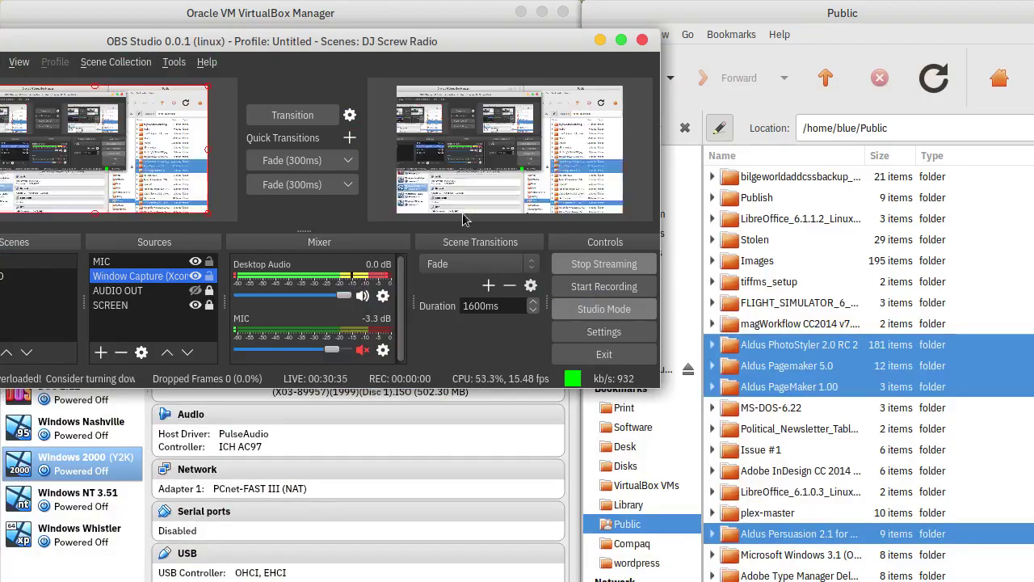
left_click(135, 539)
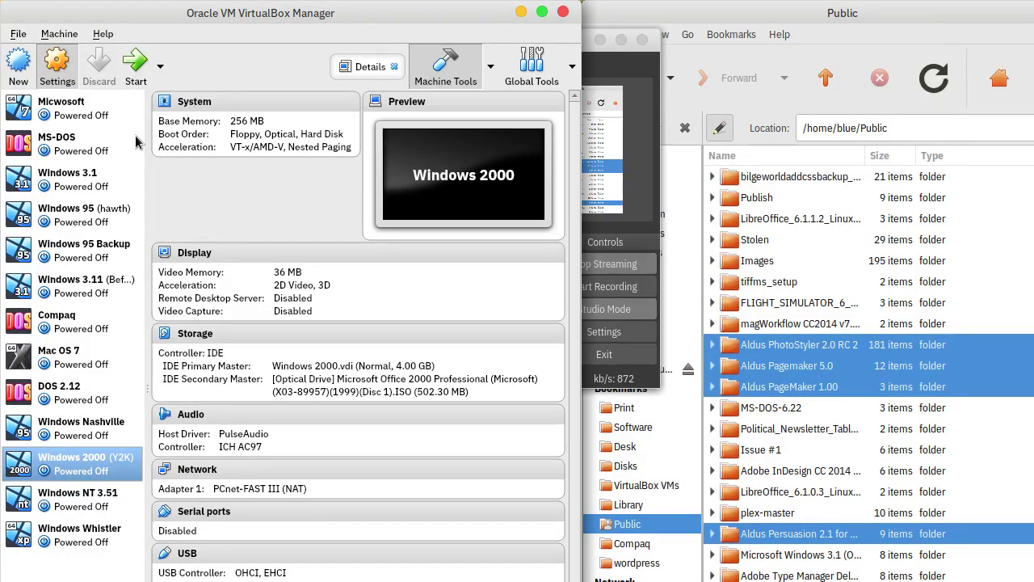
In the VM's Storage settings, add an empty optical drive to IDE, then remove it
left_click(56, 64)
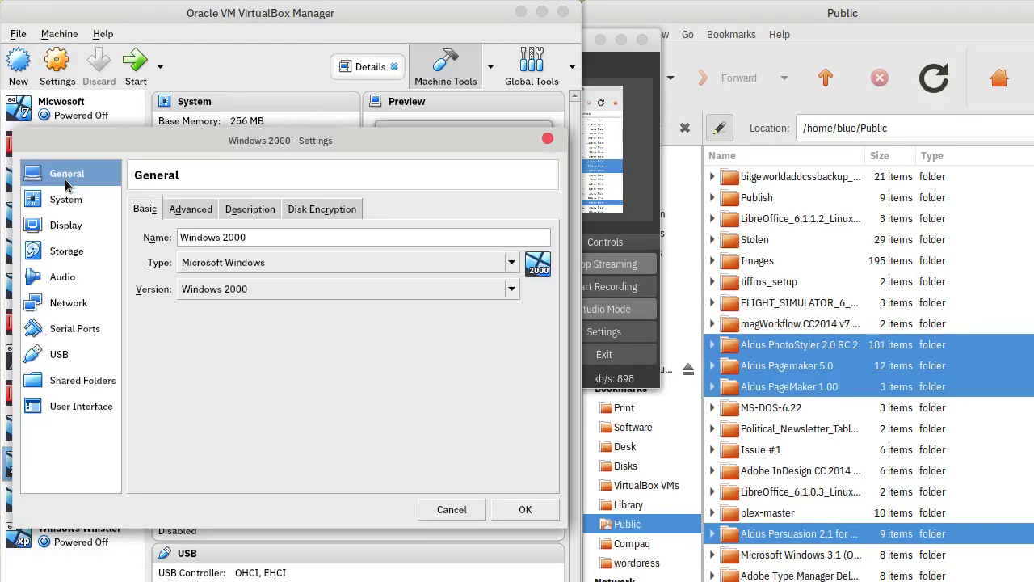
left_click(88, 253)
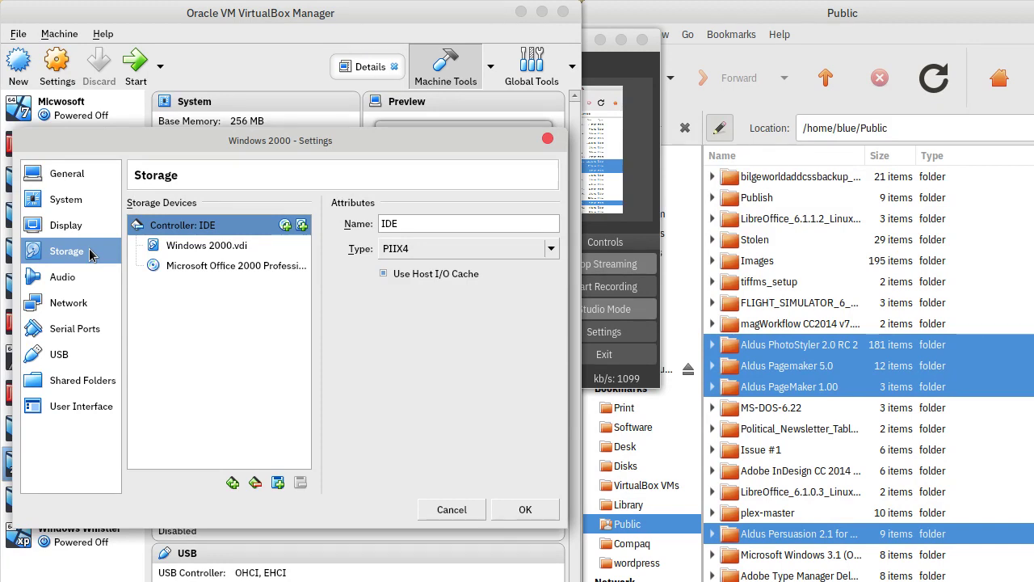
left_click(277, 483)
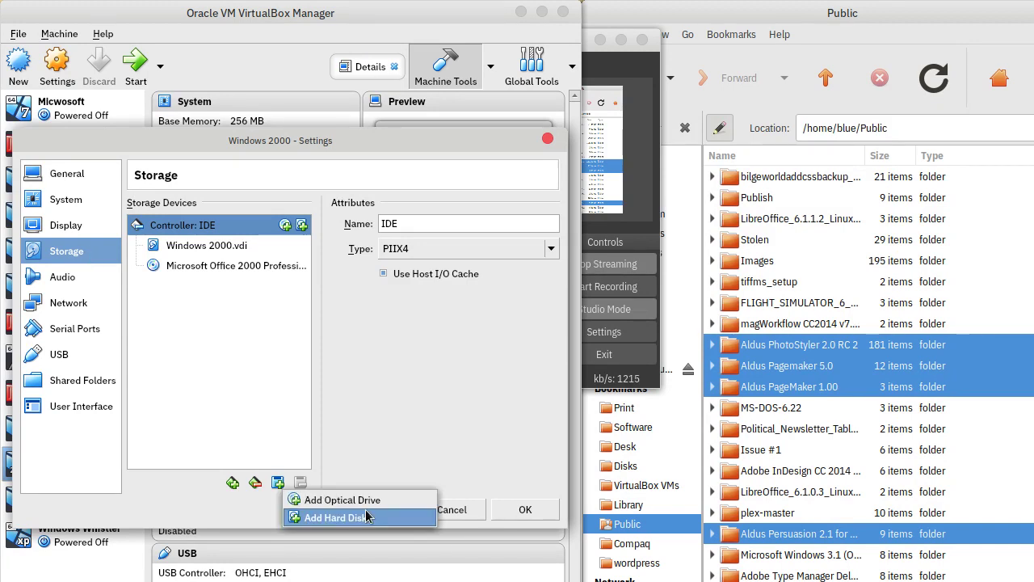
key("Escape")
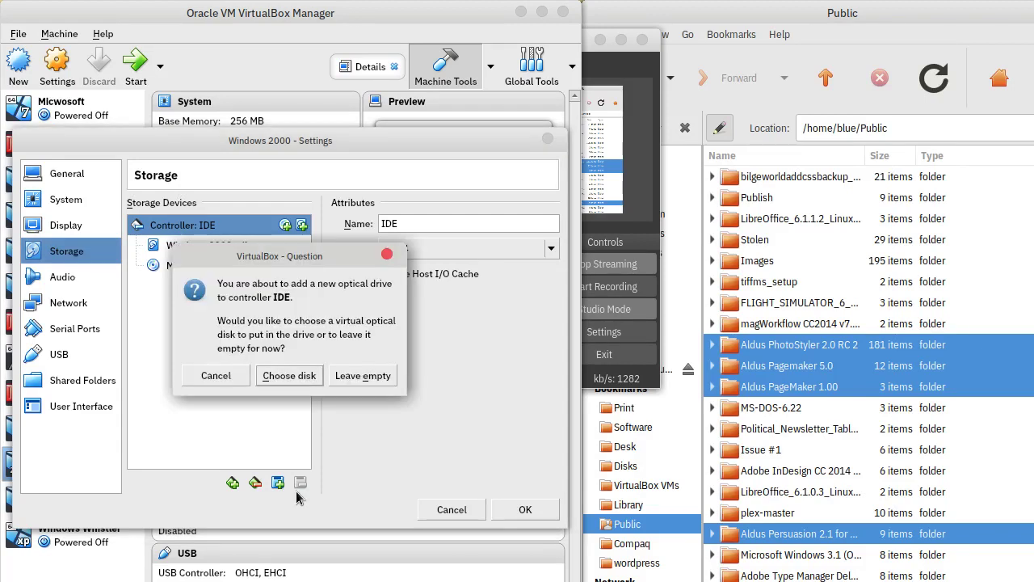
left_click(353, 374)
left_click(237, 269)
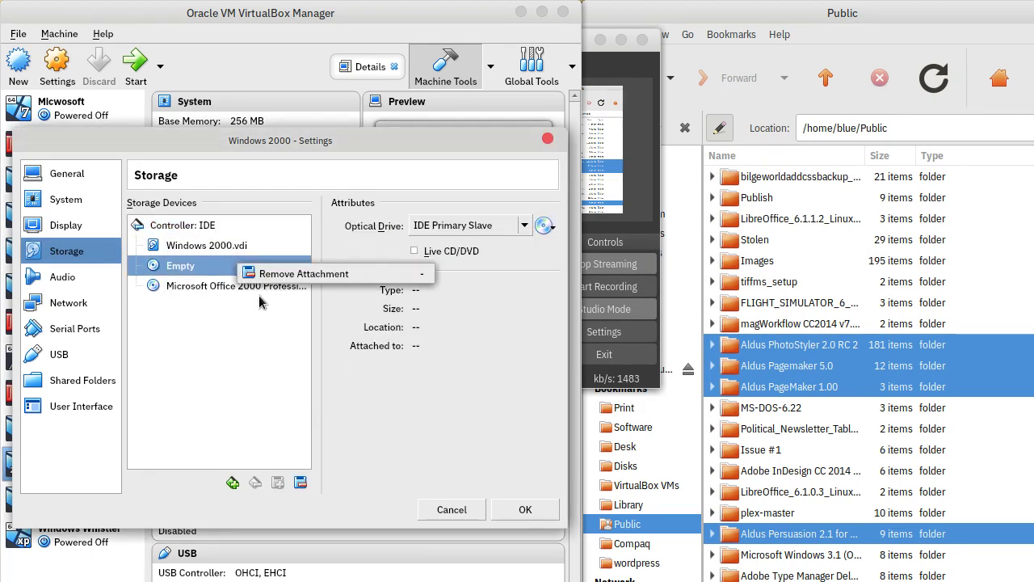
left_click(269, 275)
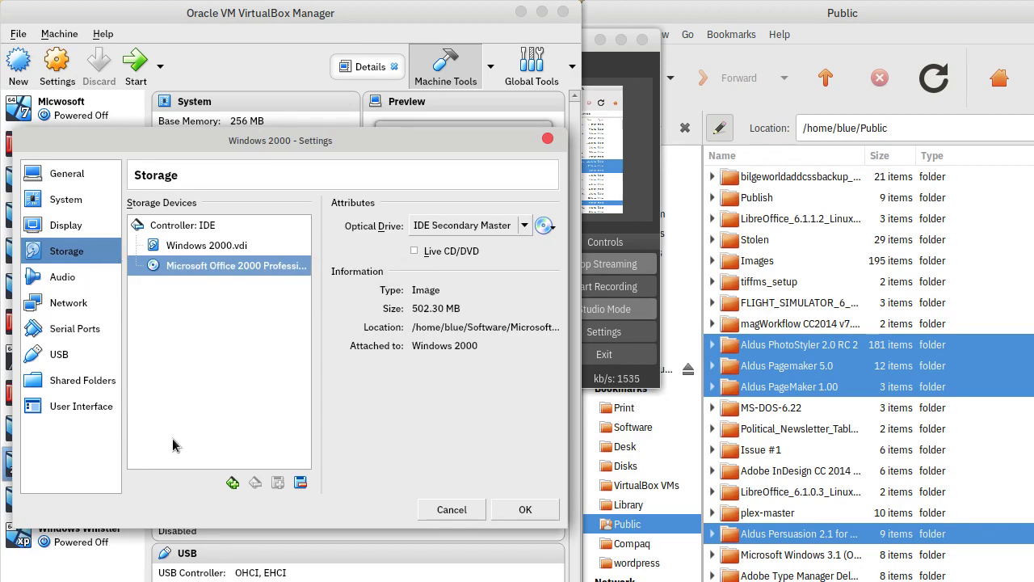
Add a Floppy Controller with an empty floppy drive and save the storage settings
left_click(232, 482)
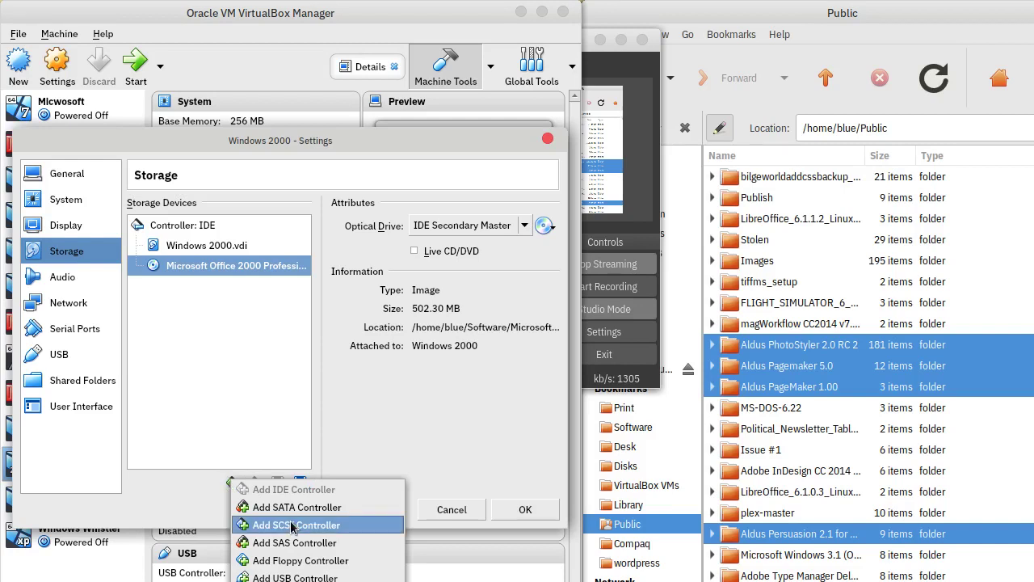
left_click(331, 561)
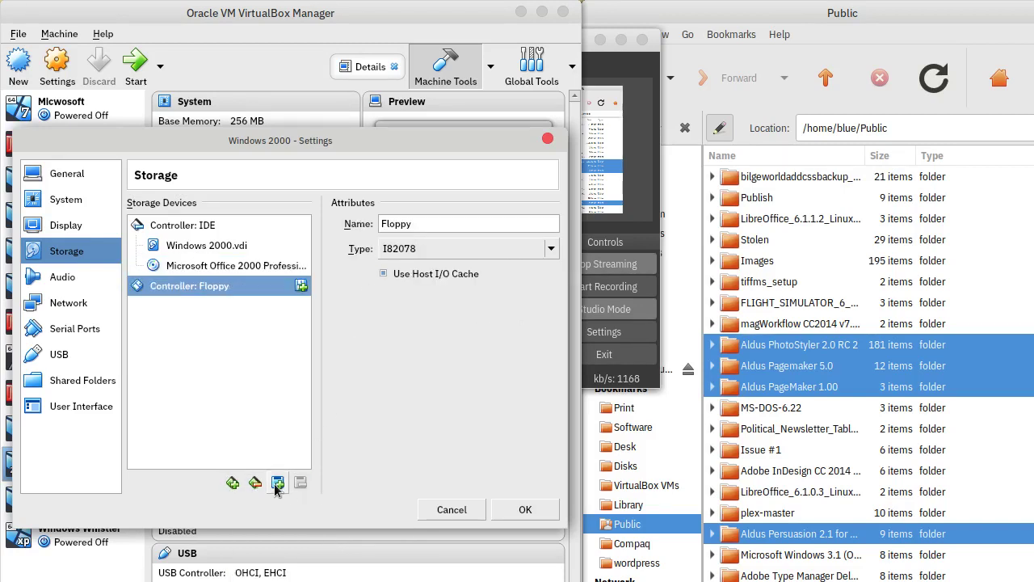
left_click(276, 484)
left_click(353, 379)
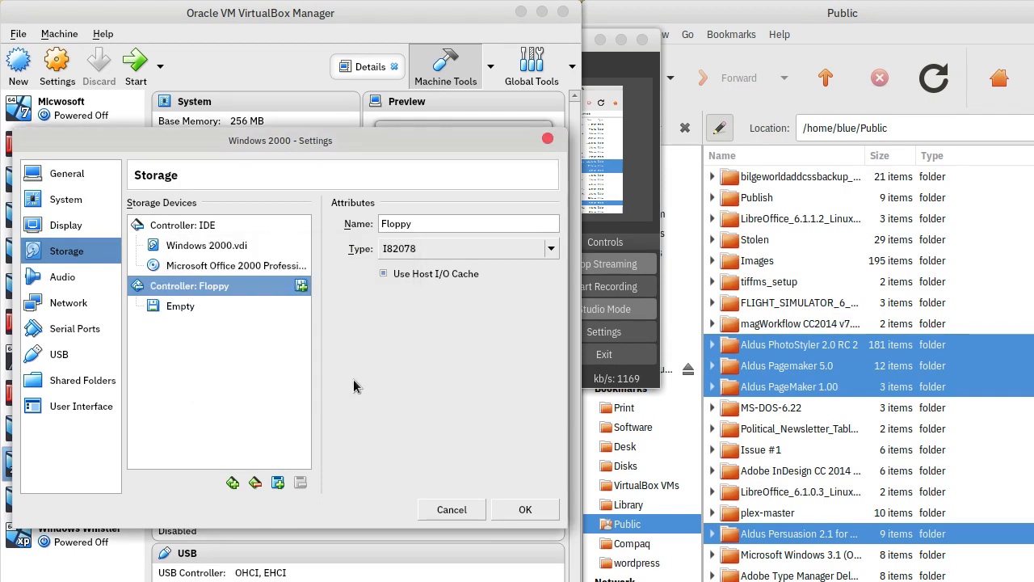
left_click(526, 509)
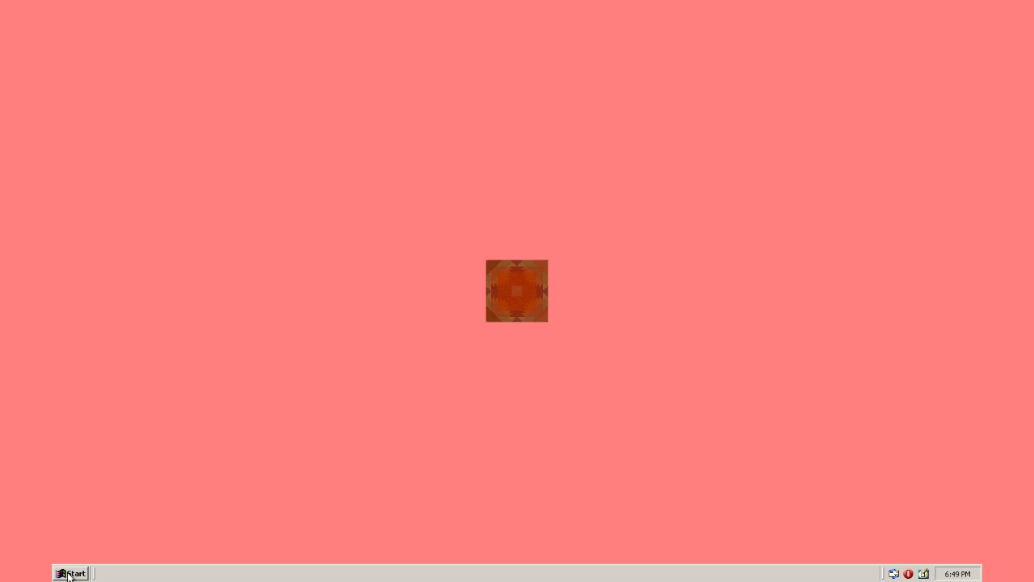
Load the setup disk image into the VM's virtual floppy drive
left_click(68, 573)
mouse_move(205, 426)
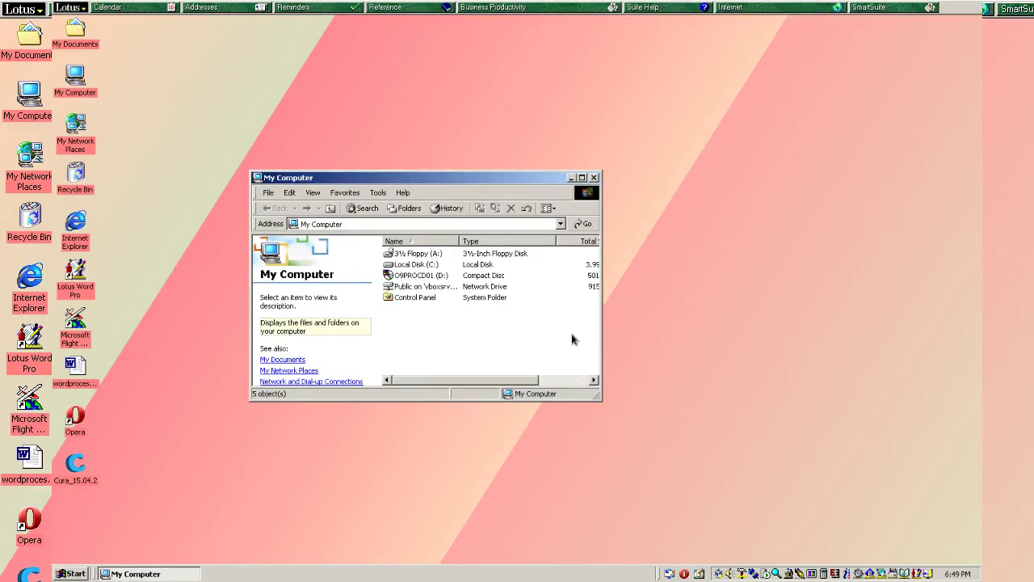
right_click(1001, 560)
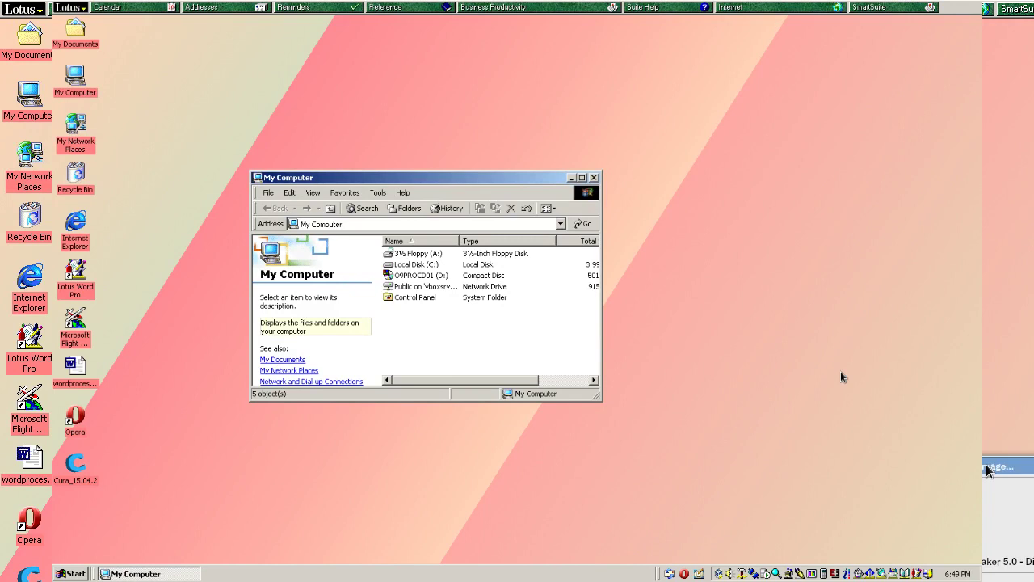
left_click(996, 524)
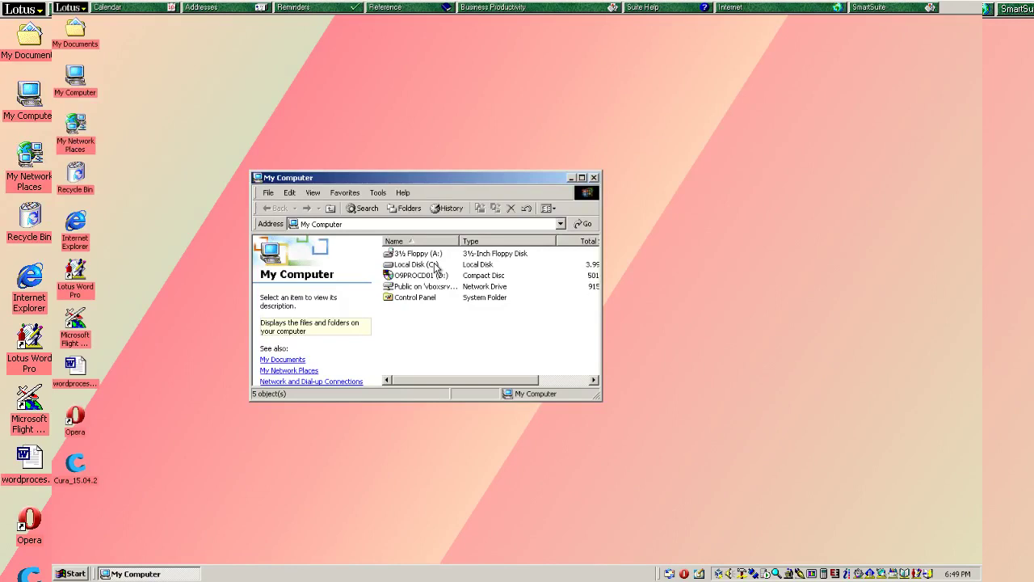
Open the 3½ Floppy (A:) drive in My Computer and select ALDSETUP
double_click(410, 264)
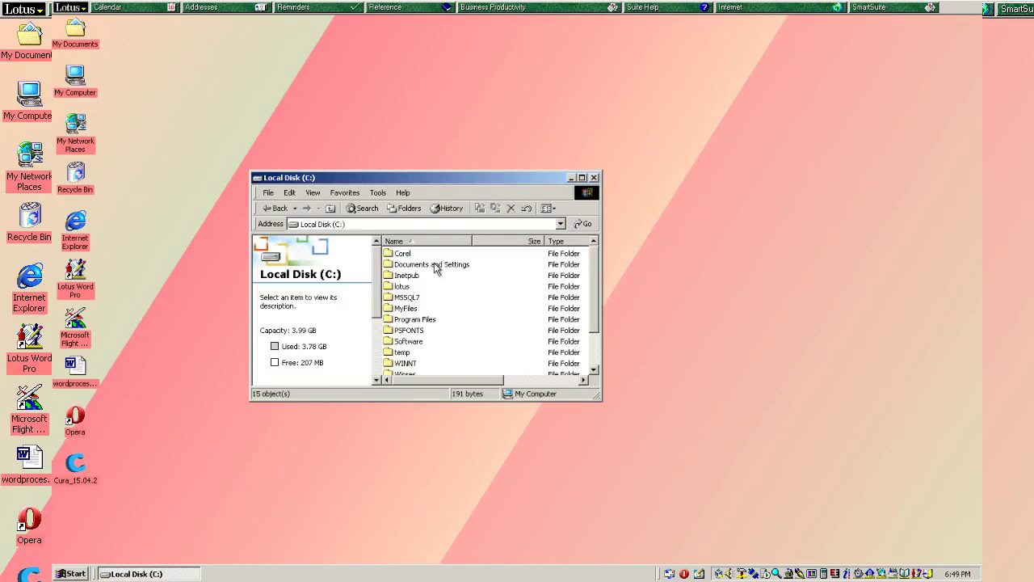
left_click(275, 208)
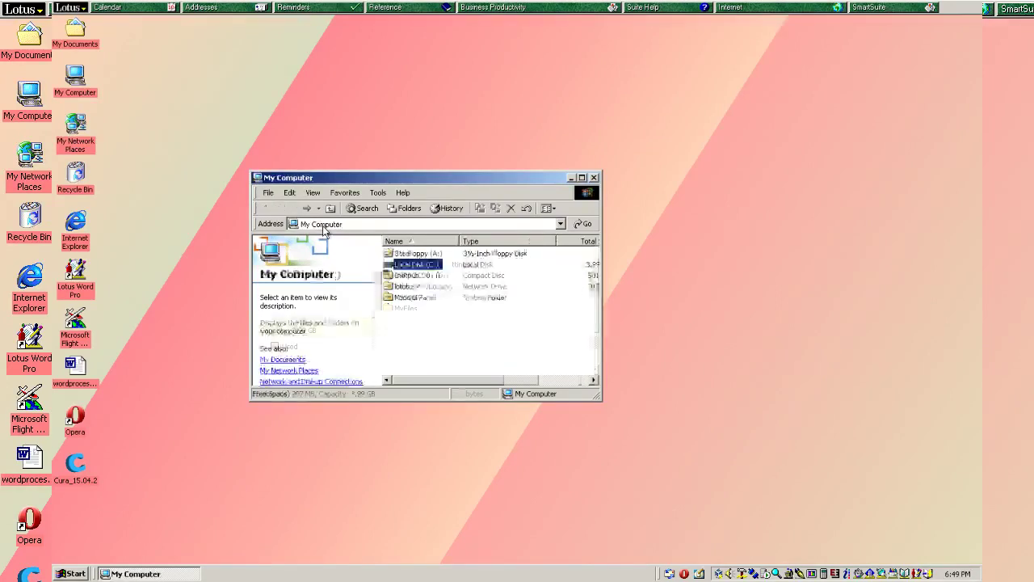
left_click(432, 254)
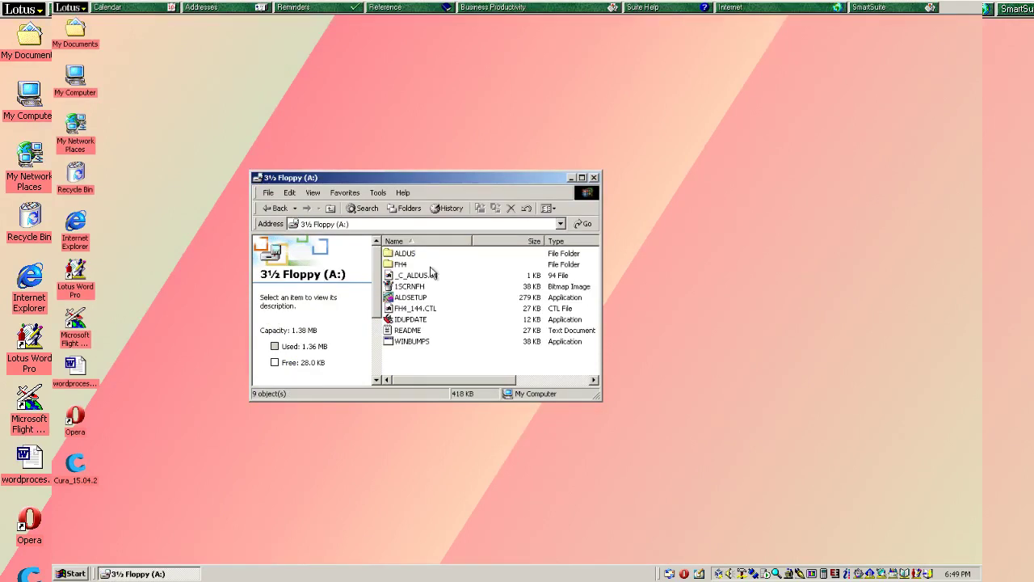
left_click(412, 297)
Run ALDSETUP, install everything to C:\ALDUS and C:\FH4 with the US English Standard dictionary
double_click(412, 297)
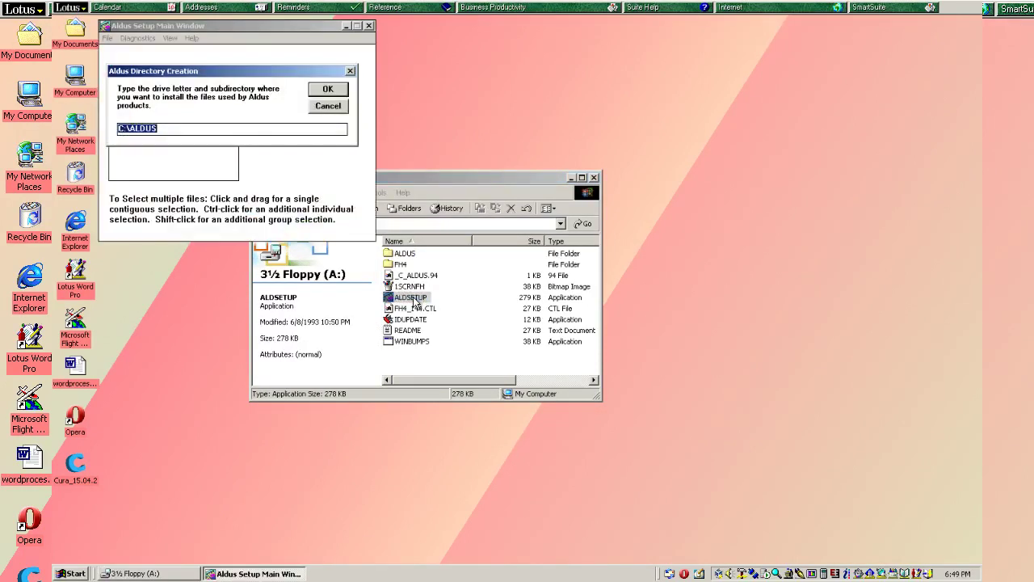
left_click(328, 90)
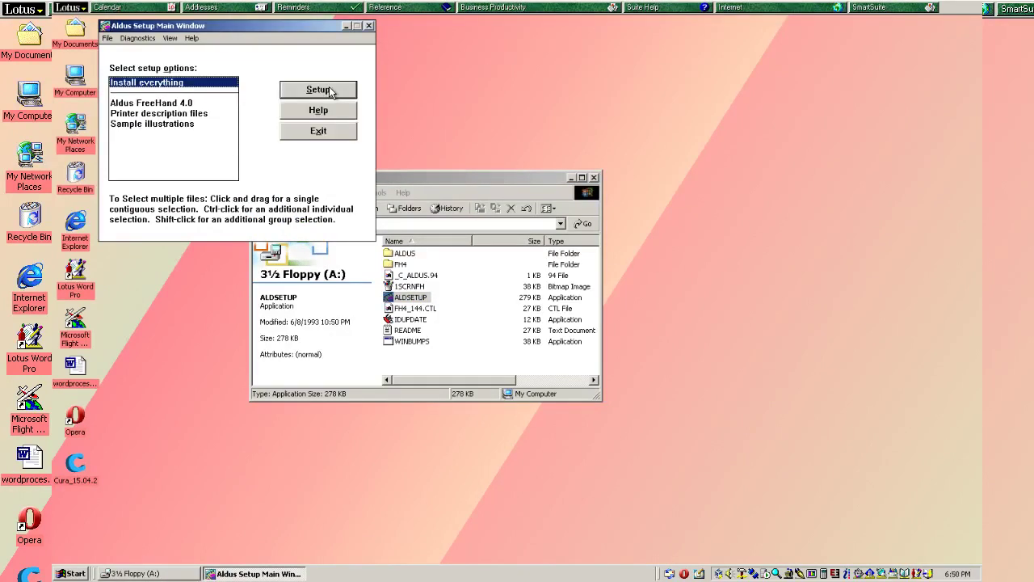
left_click(319, 89)
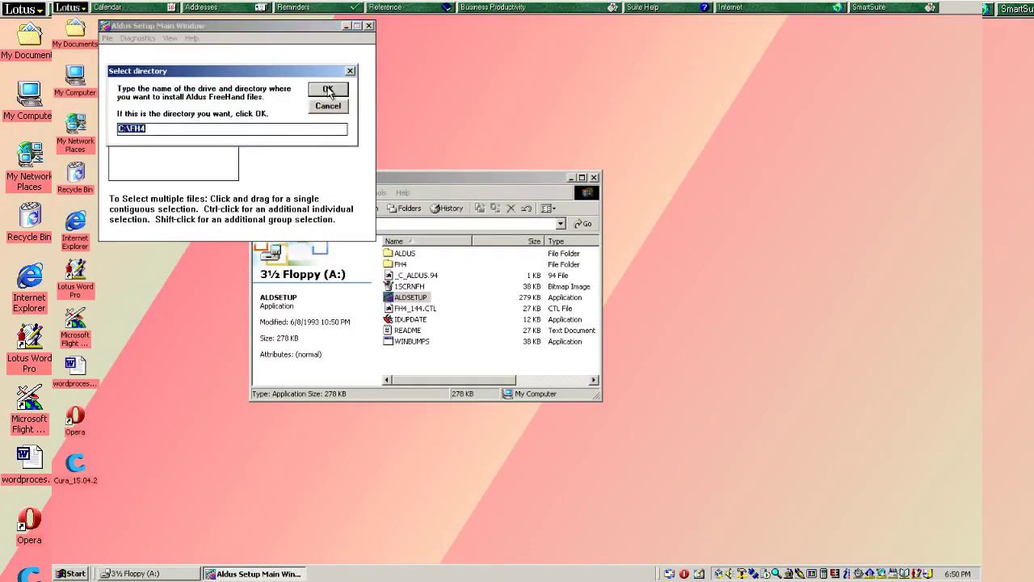
left_click(328, 89)
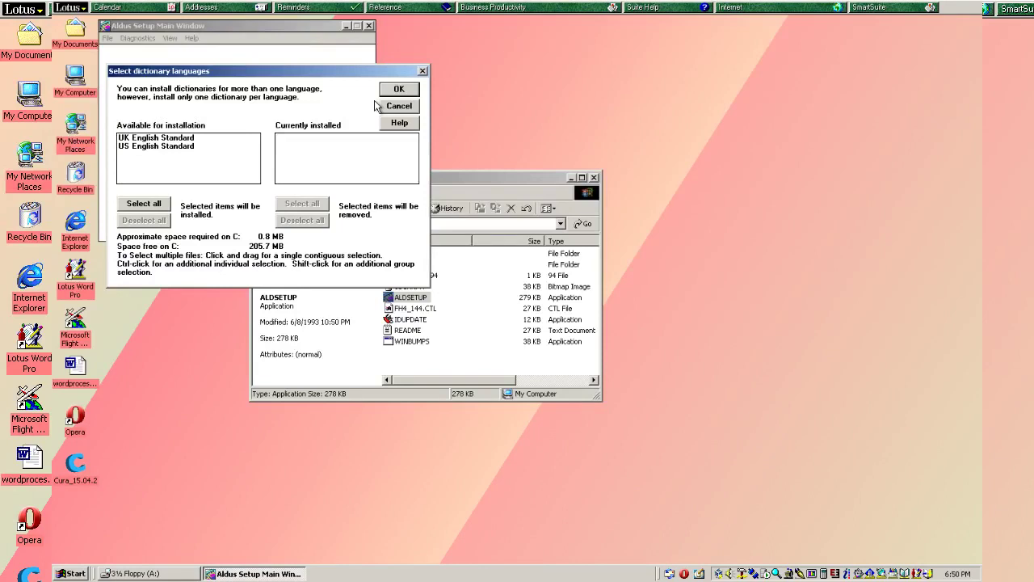
left_click(376, 105)
left_click(220, 167)
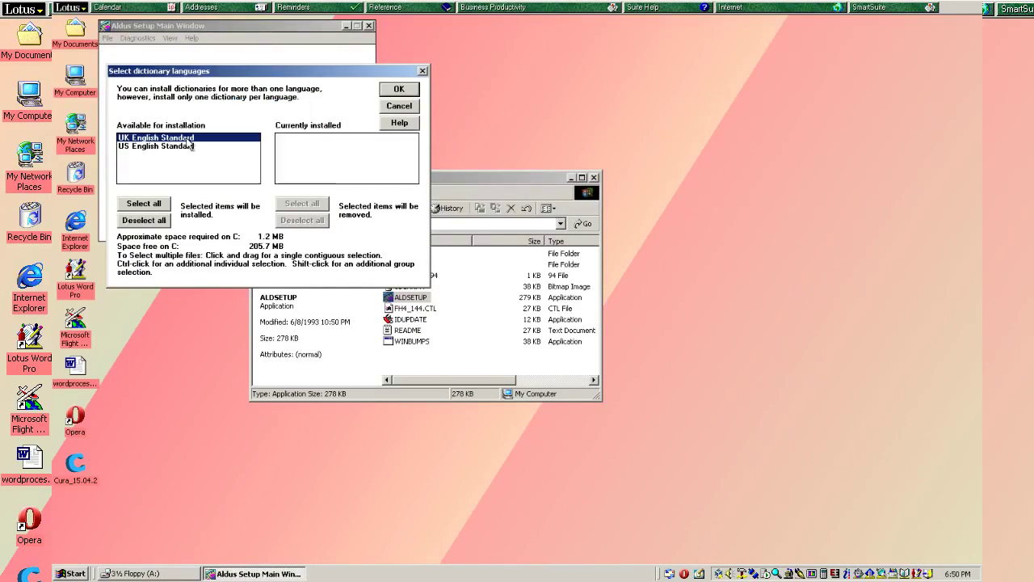
left_click(224, 147)
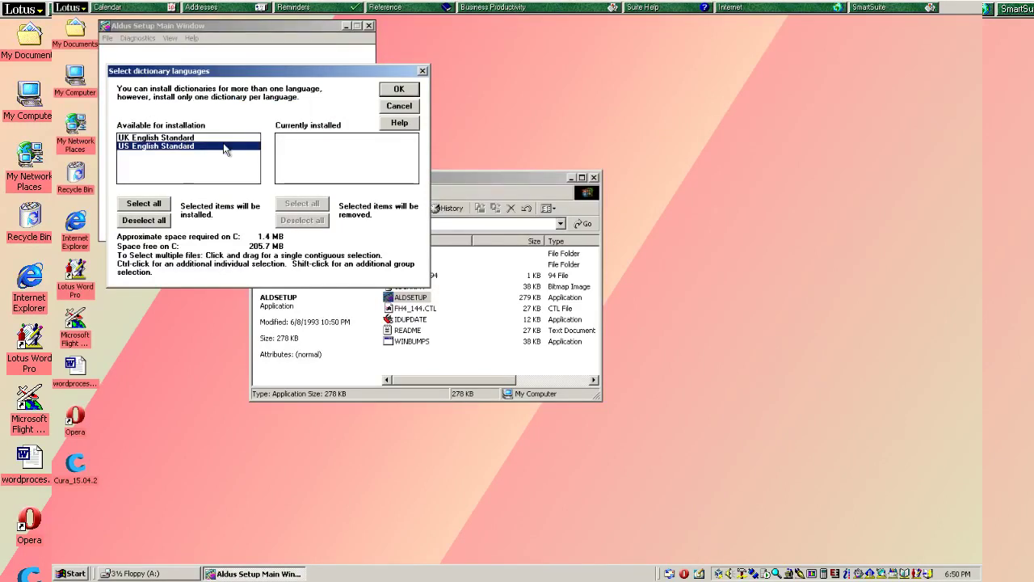
key("Return")
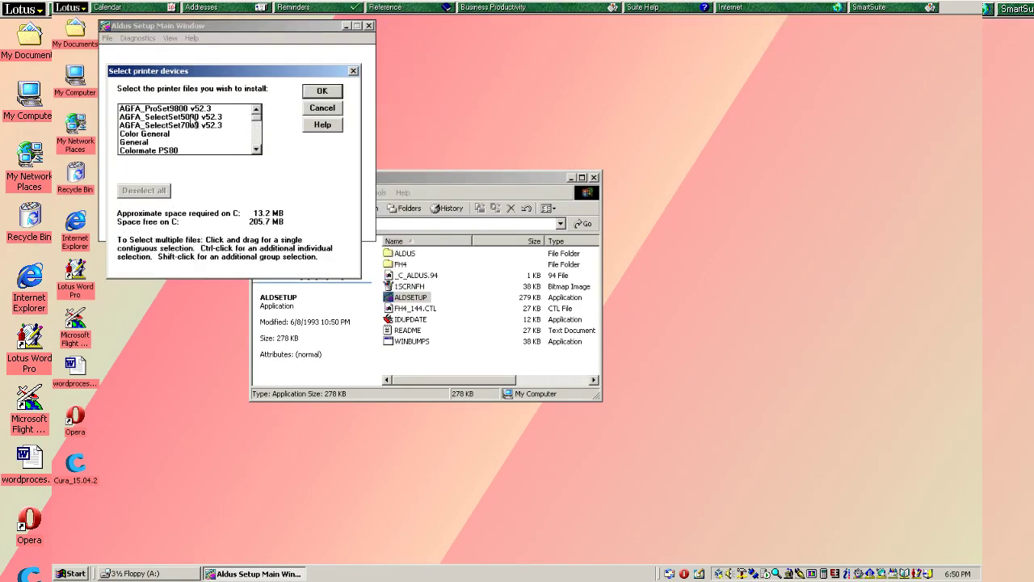
Choose the General printer file and confirm the printer selection
scroll(208, 152, "down", 15)
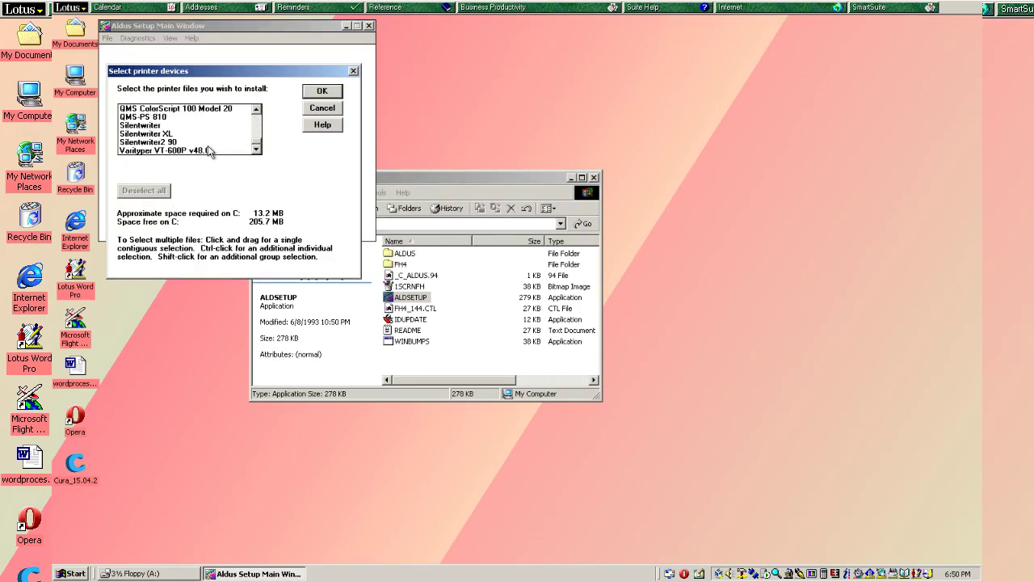
scroll(208, 152, "up", 10)
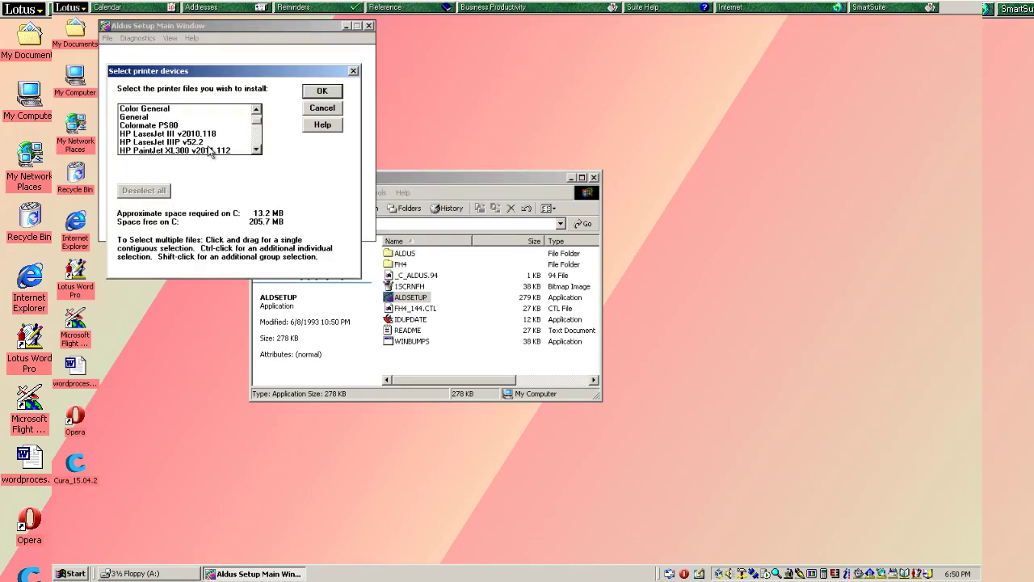
scroll(209, 147, "up", 1)
left_click(209, 148)
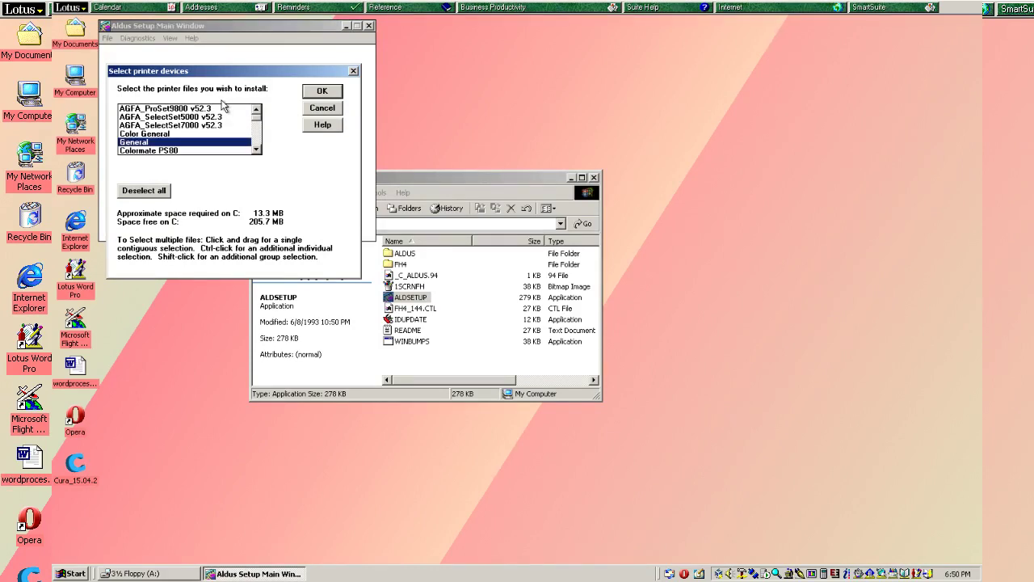
key("Return")
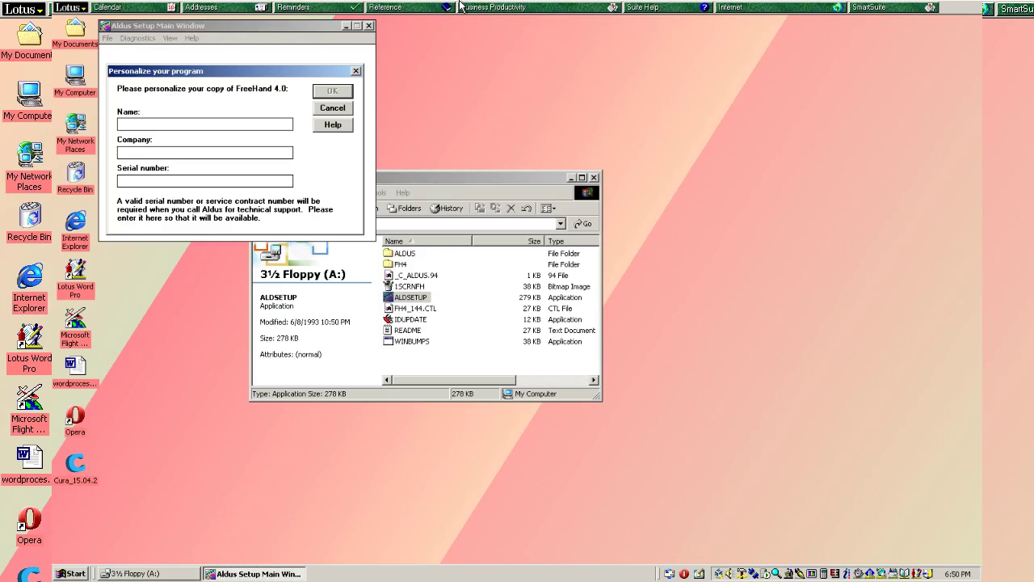
Enter the owner's name, the company name and the serial number in the Personalize dialog
type("david Blue")
key("Tab")
type("Extratone")
key("Tab")
type("0")
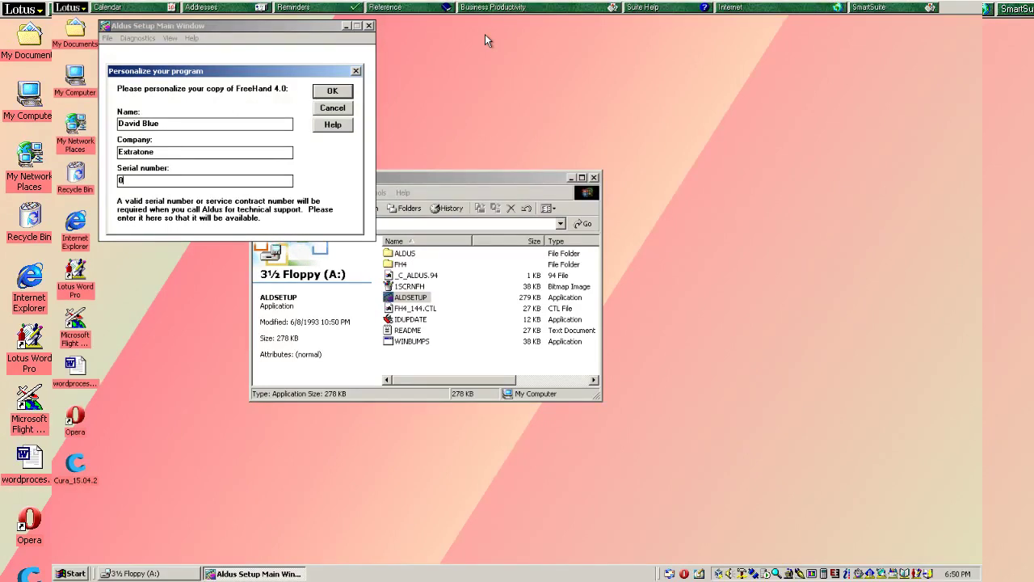
type("3-003-0003")
Submit the details, dismiss the invalid-serial warning, and confirm to start copying files
key("Return")
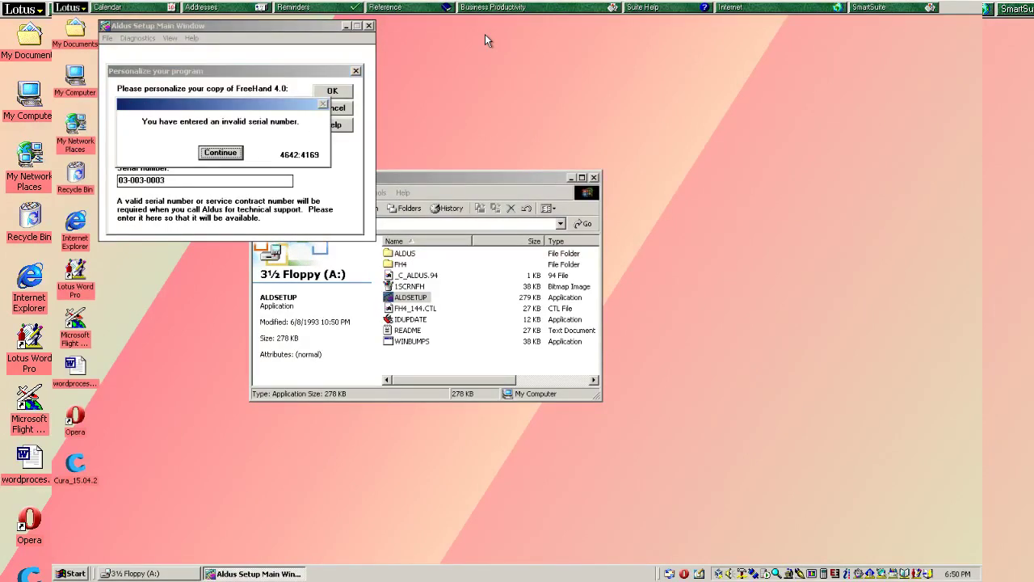
key("Return")
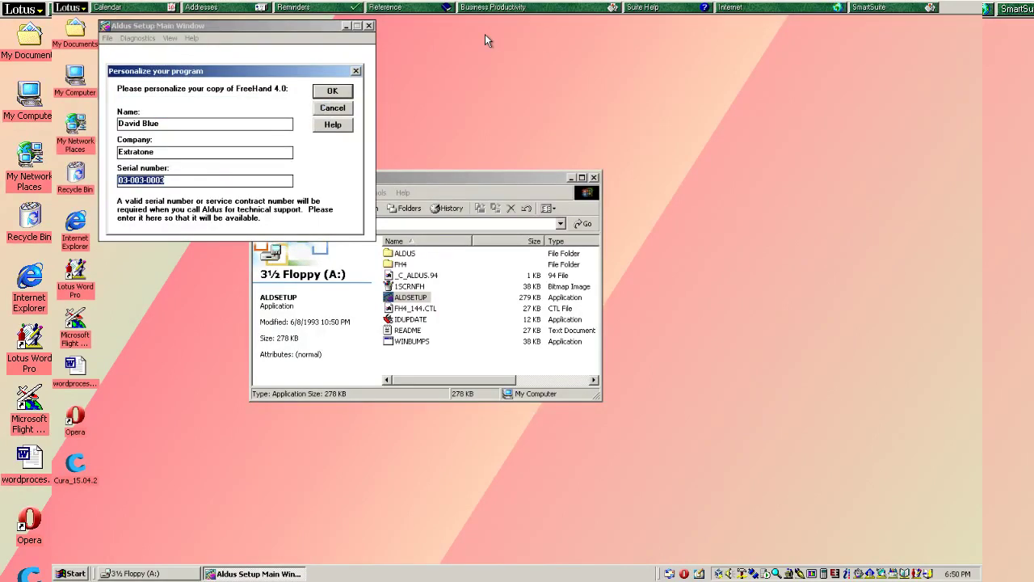
key("End")
key("Return")
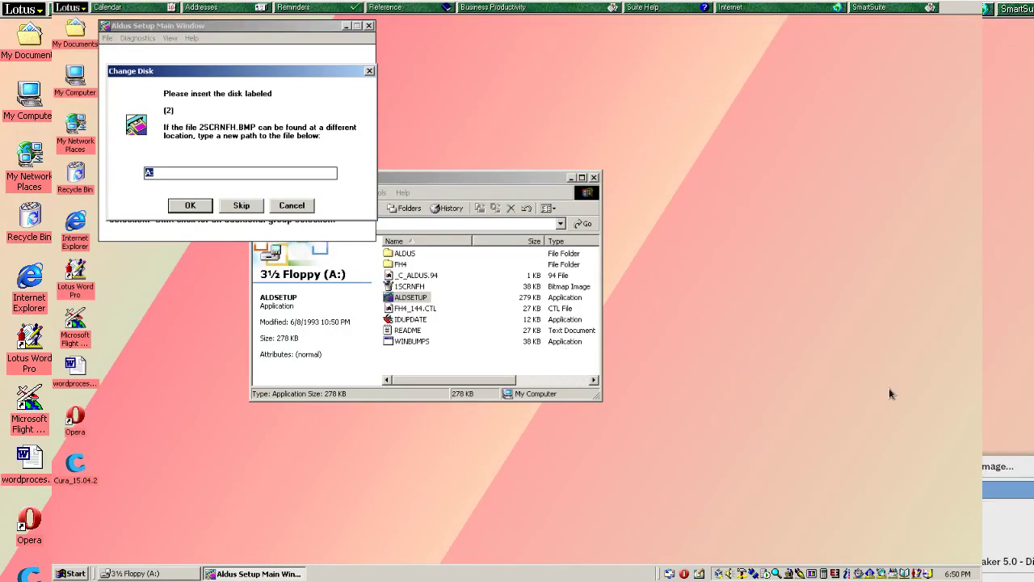
Confirm the Change Disk prompts for disks 2, 3 and 4 to keep copying files
left_click(1021, 497)
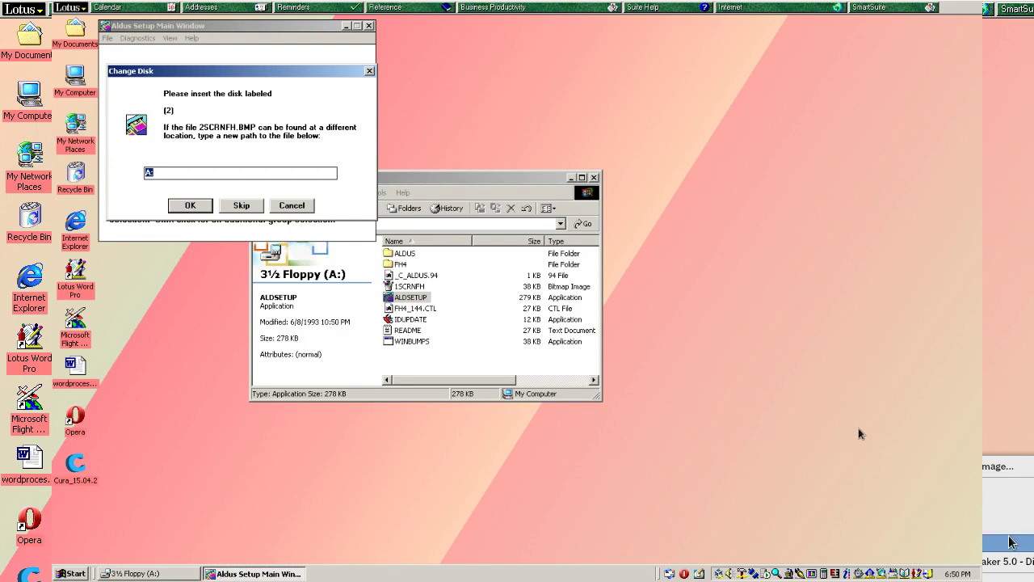
left_click(194, 206)
left_click(206, 208)
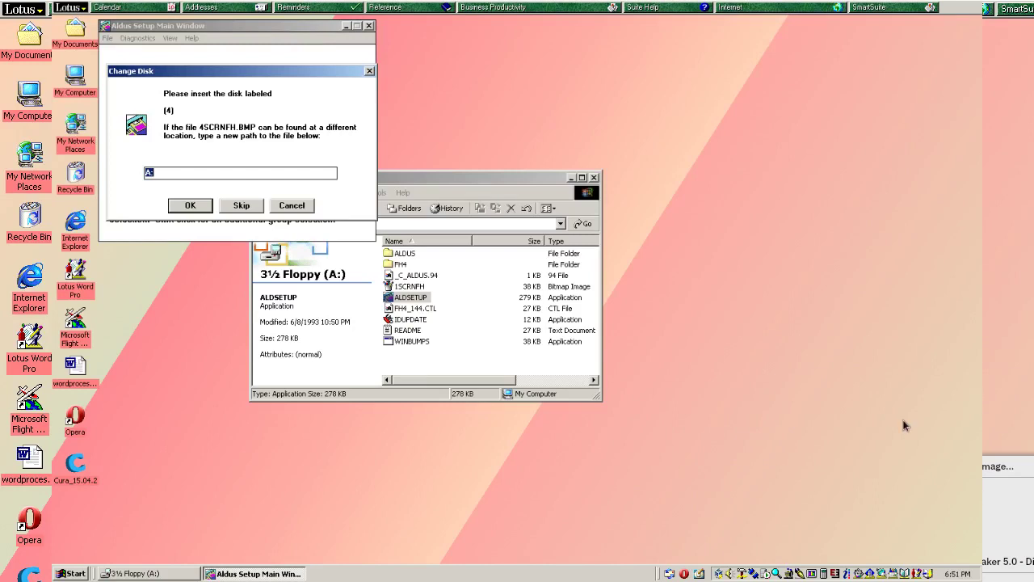
left_click(189, 207)
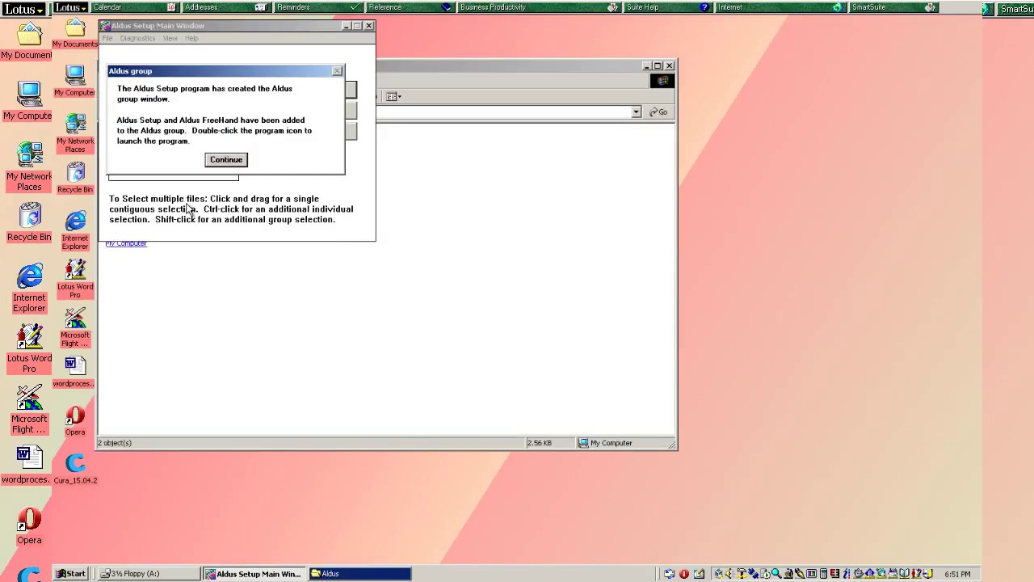
Acknowledge the new Aldus group, let setup update PATH, and dismiss the file-not-found error
left_click(224, 160)
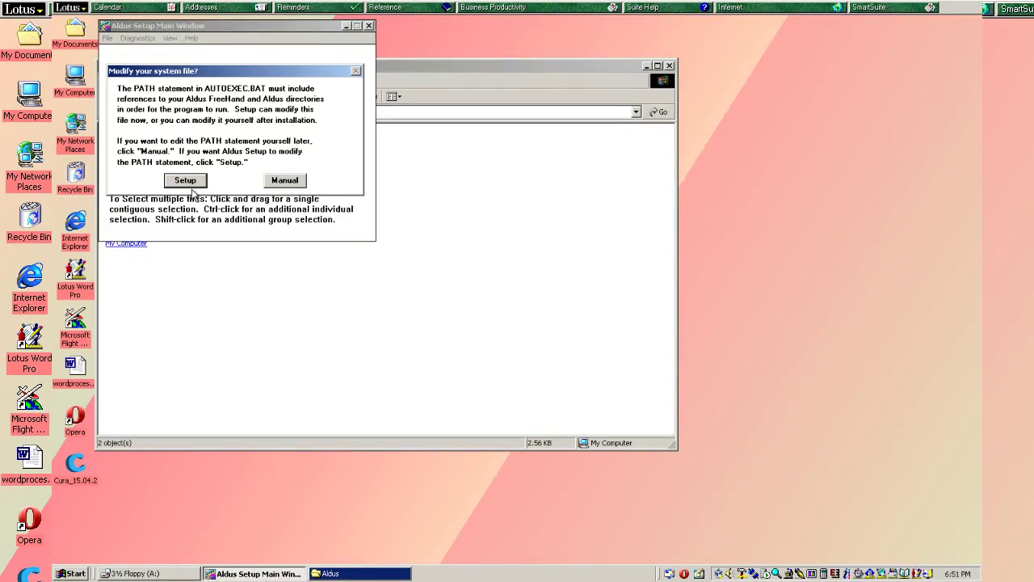
left_click(192, 184)
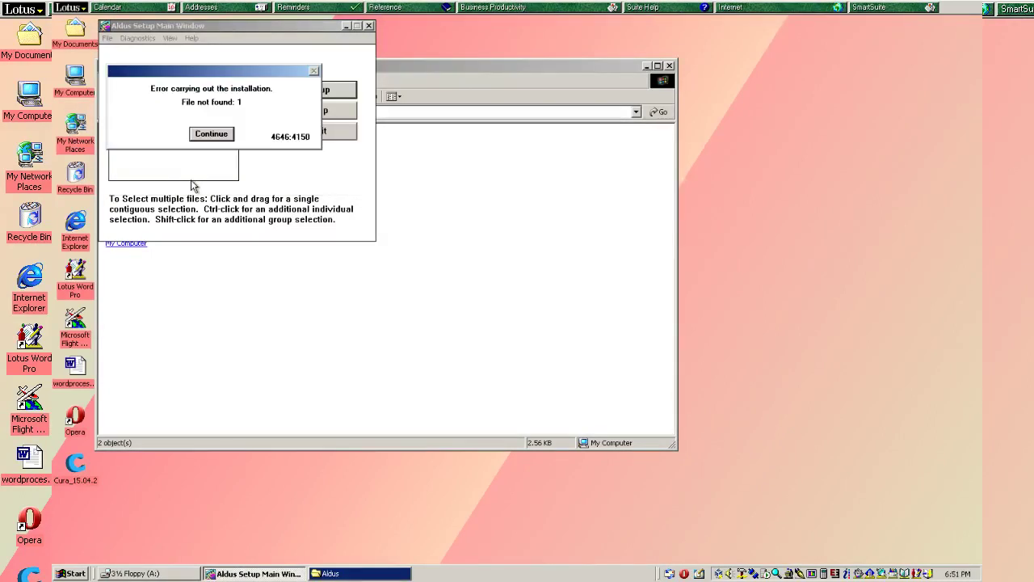
left_click(211, 134)
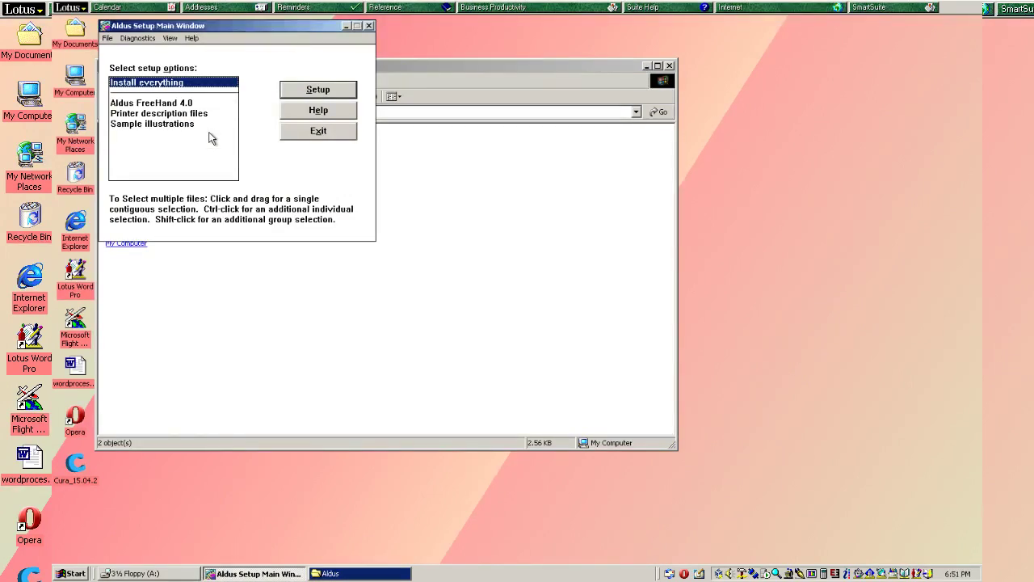
Cancel a second setup pass, exit Aldus Setup and launch Aldus FreeHand 4.0
left_click(309, 85)
left_click(327, 92)
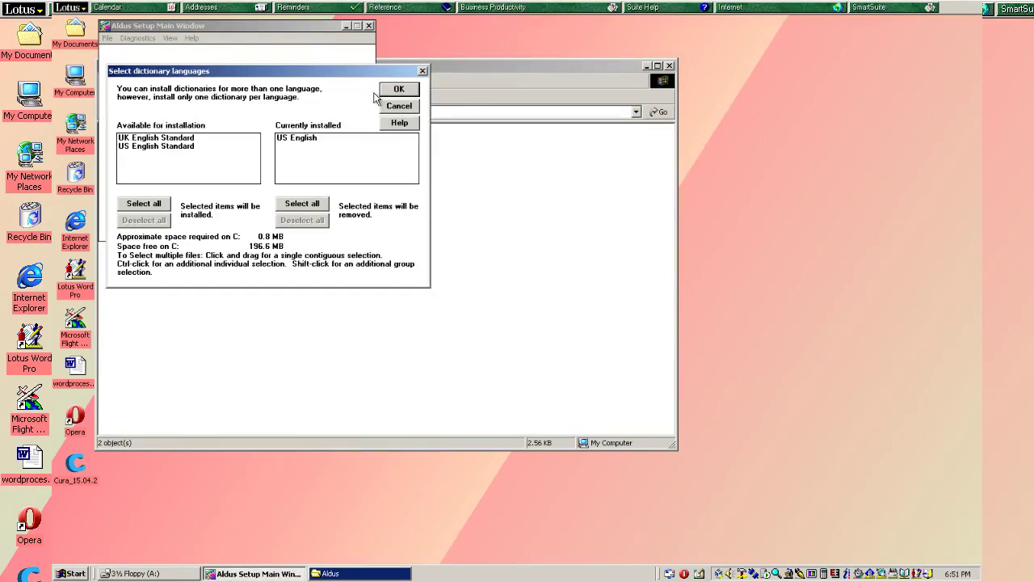
left_click(399, 107)
left_click(486, 333)
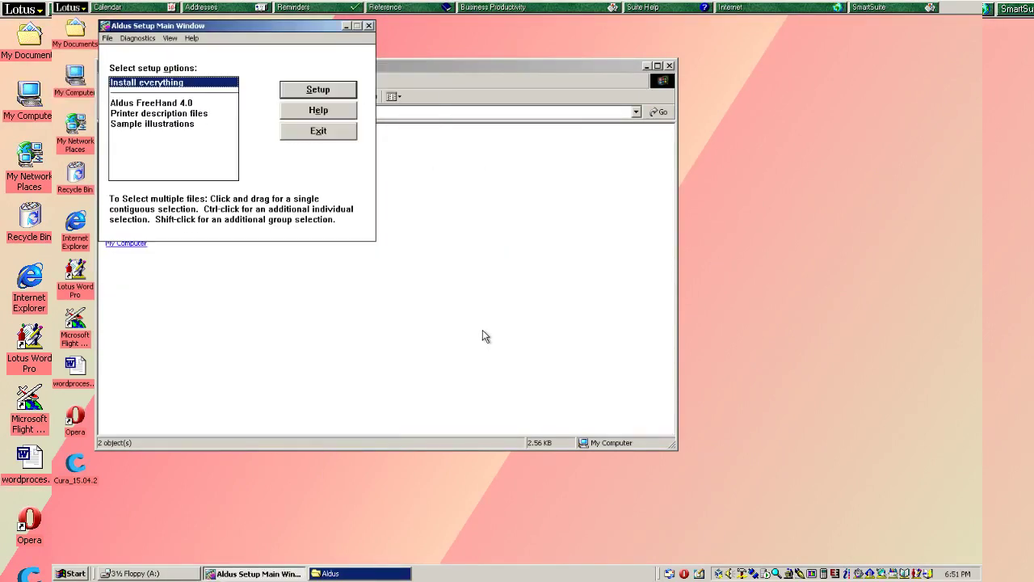
left_click(332, 134)
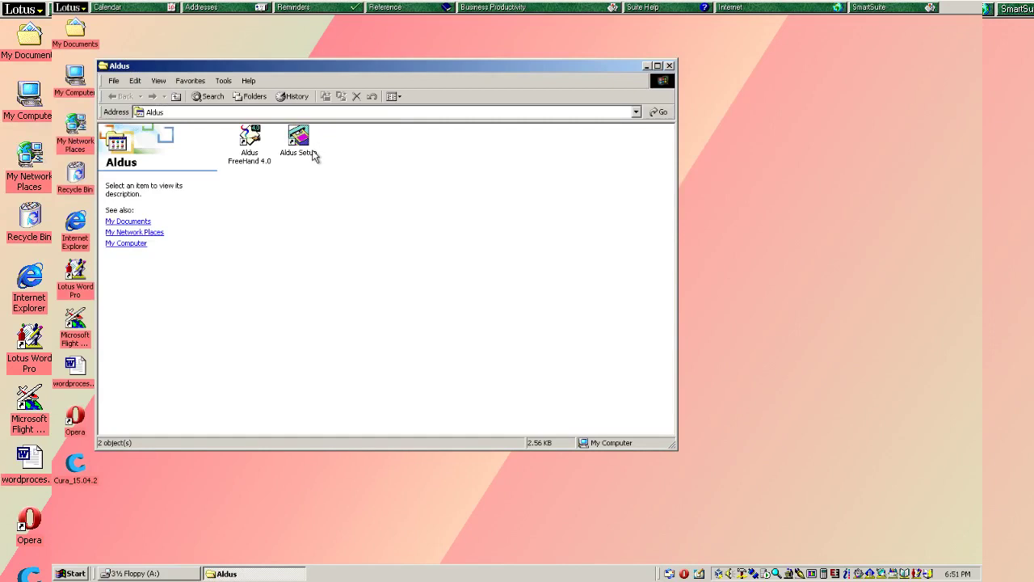
double_click(251, 144)
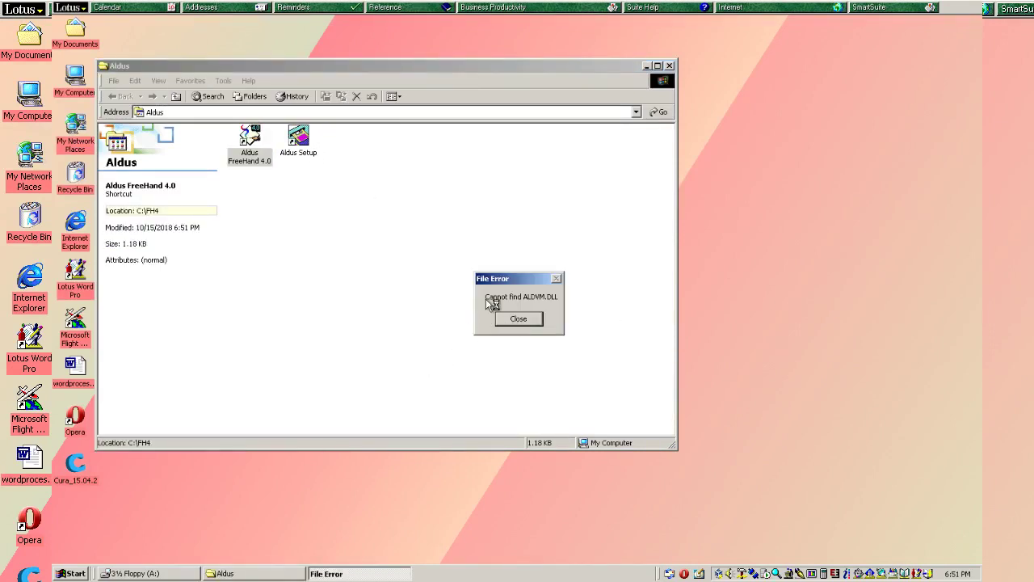
Clear the ALDVM.DLL and 16-bit program errors and reload Aldus Setup with the FH4_144.CTL options file
left_click(519, 318)
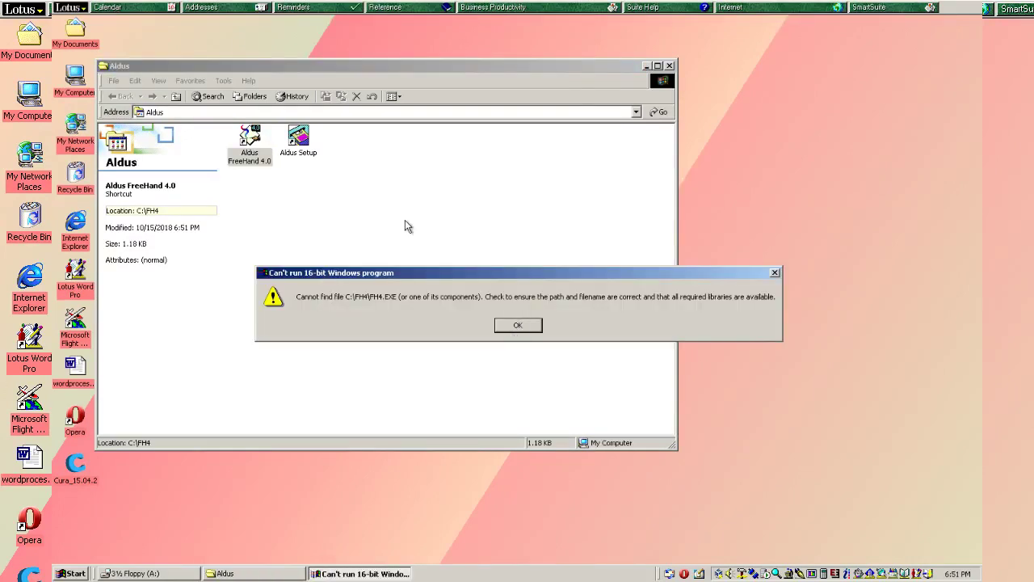
left_click(535, 323)
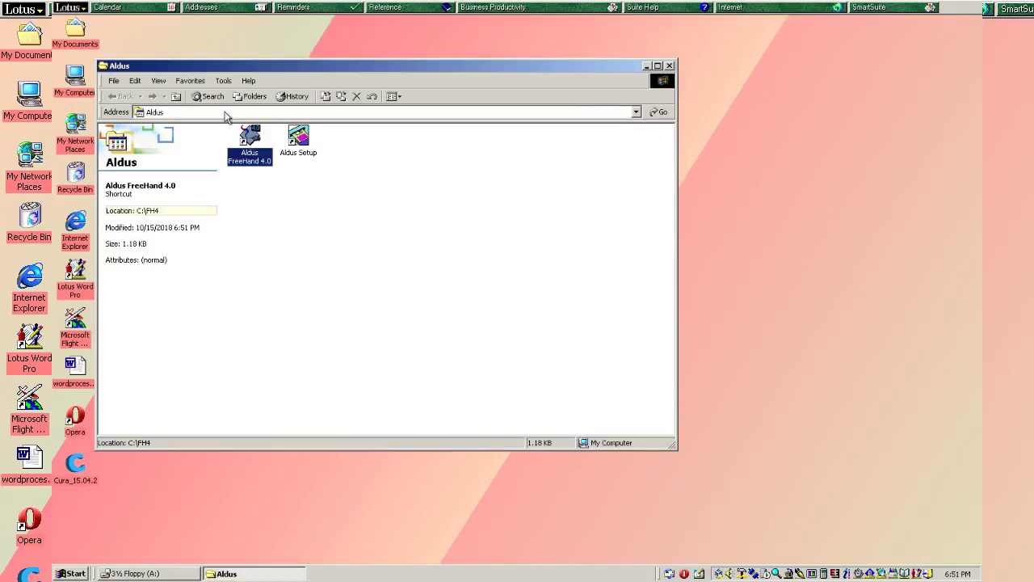
double_click(302, 139)
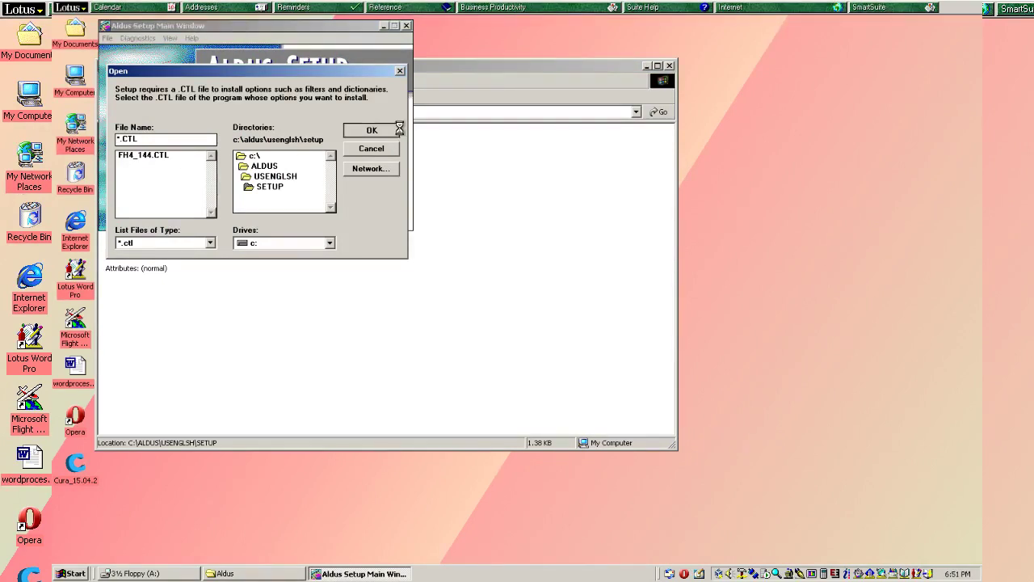
left_click(142, 156)
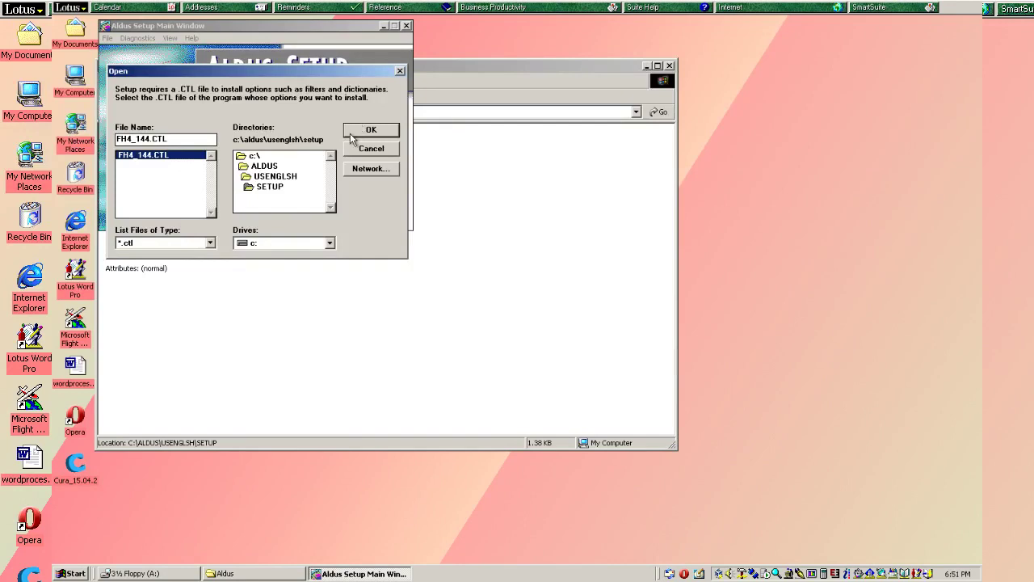
left_click(352, 132)
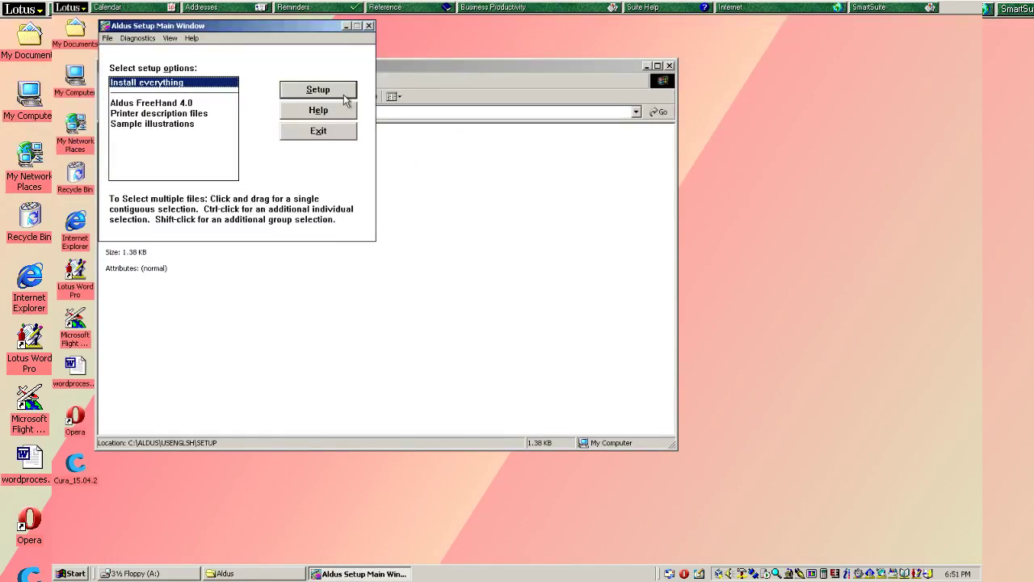
Install all options to the default directory with US English Standard dictionary and the top two printer files
left_click(344, 95)
left_click(337, 91)
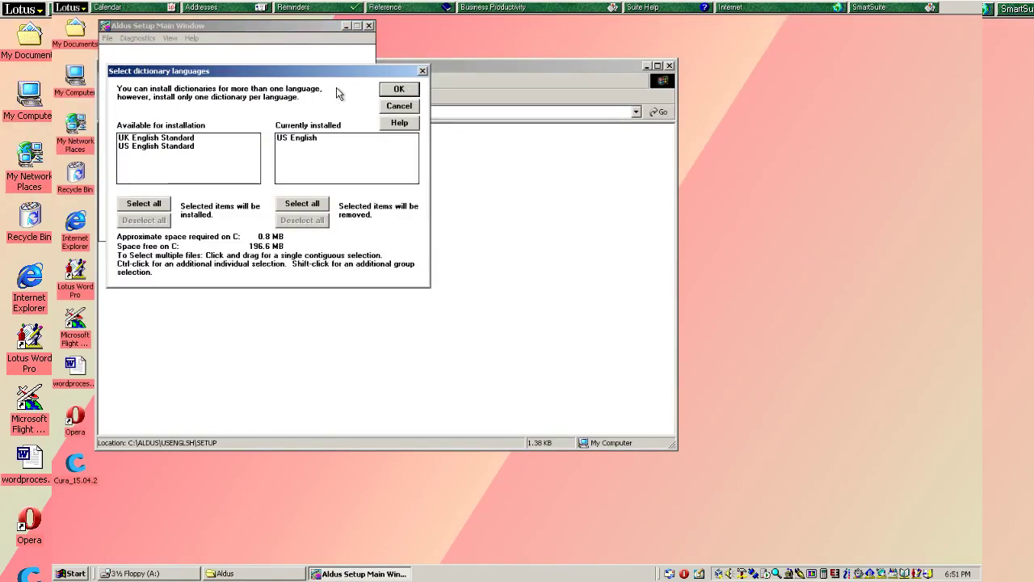
left_click(228, 146)
left_click(396, 90)
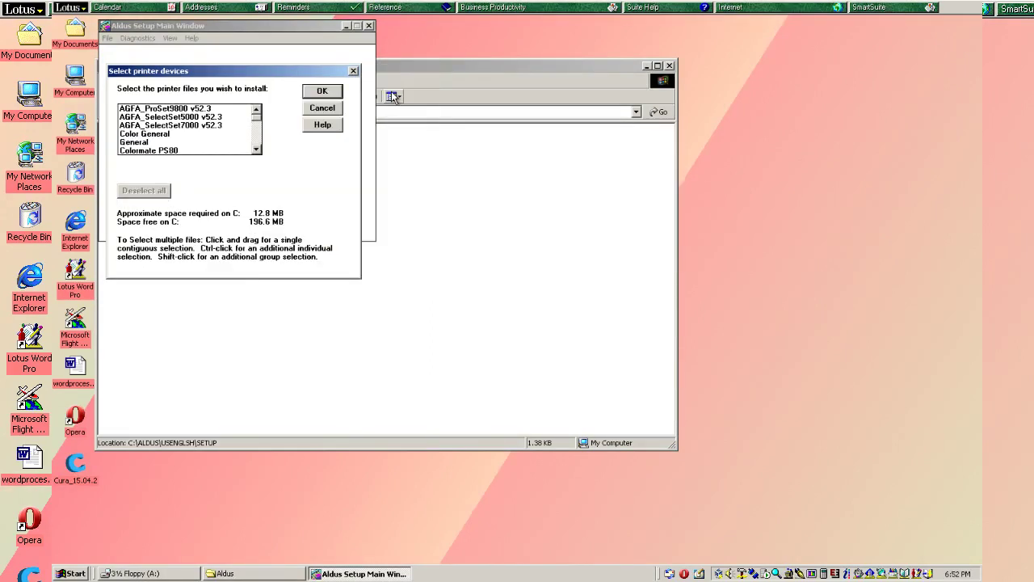
left_click_drag(200, 116, 226, 105)
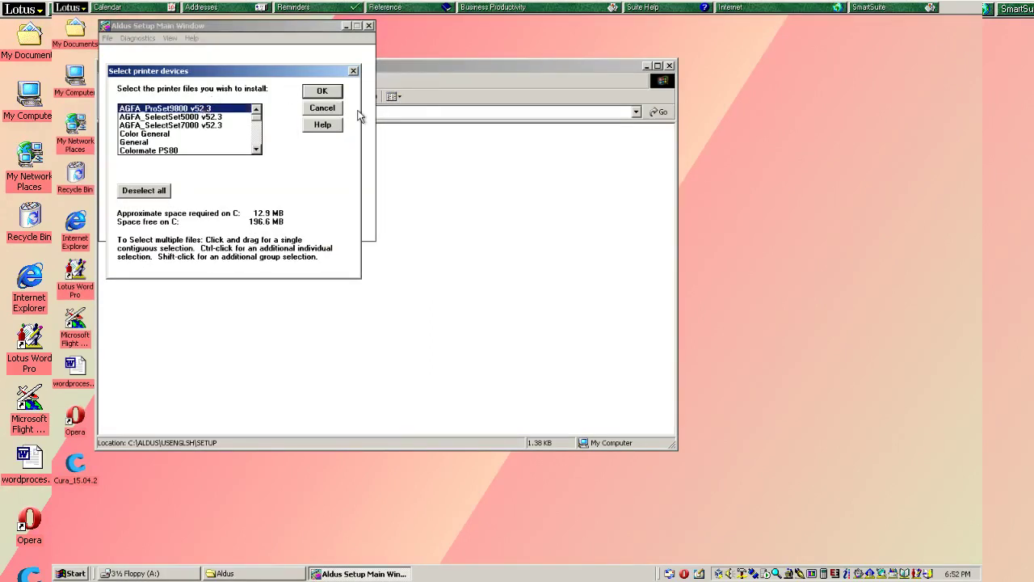
left_click(321, 91)
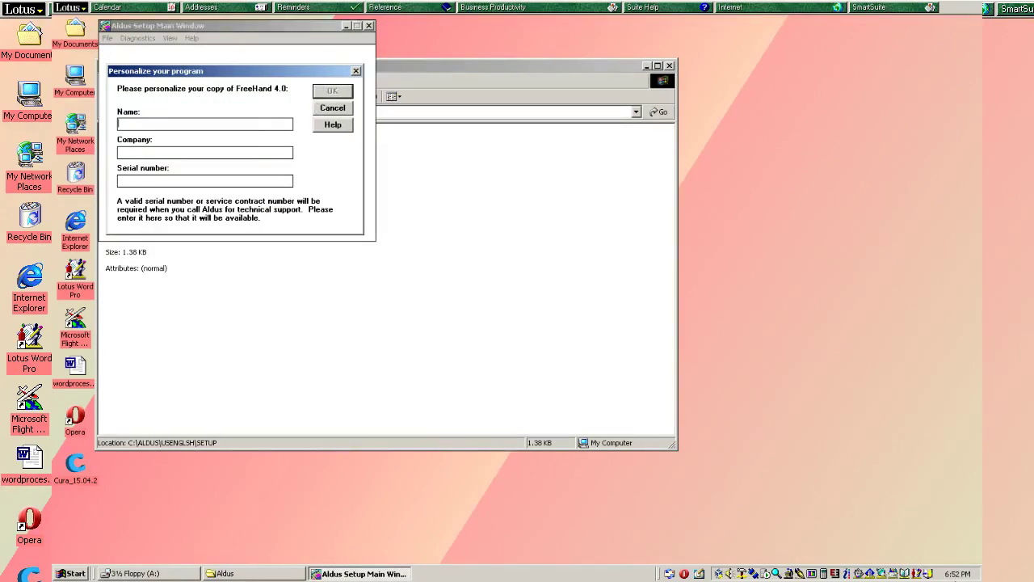
Enter the user's name and personalization details, then accept A:\ as the install source
type("David Blue")
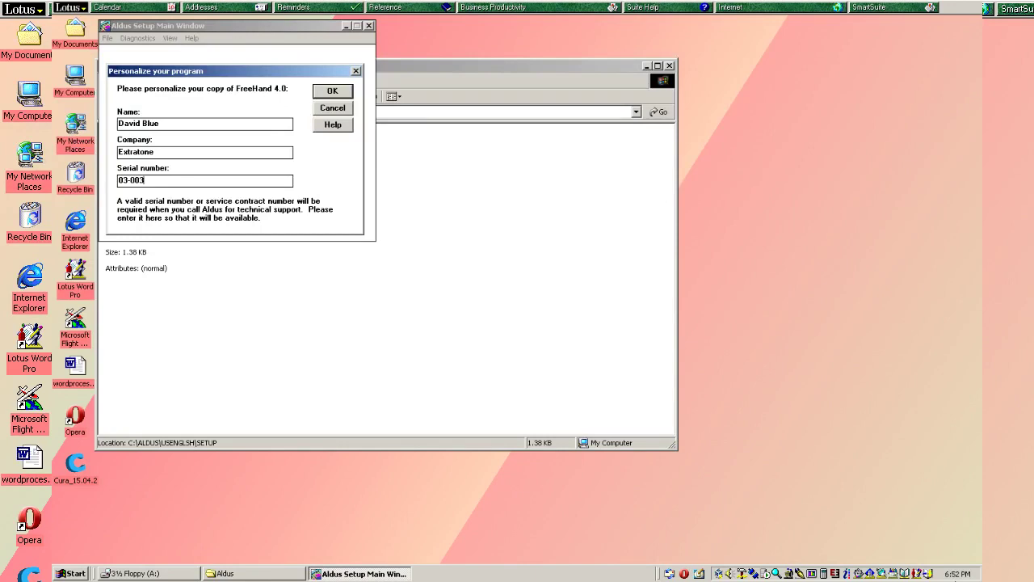
key("Return")
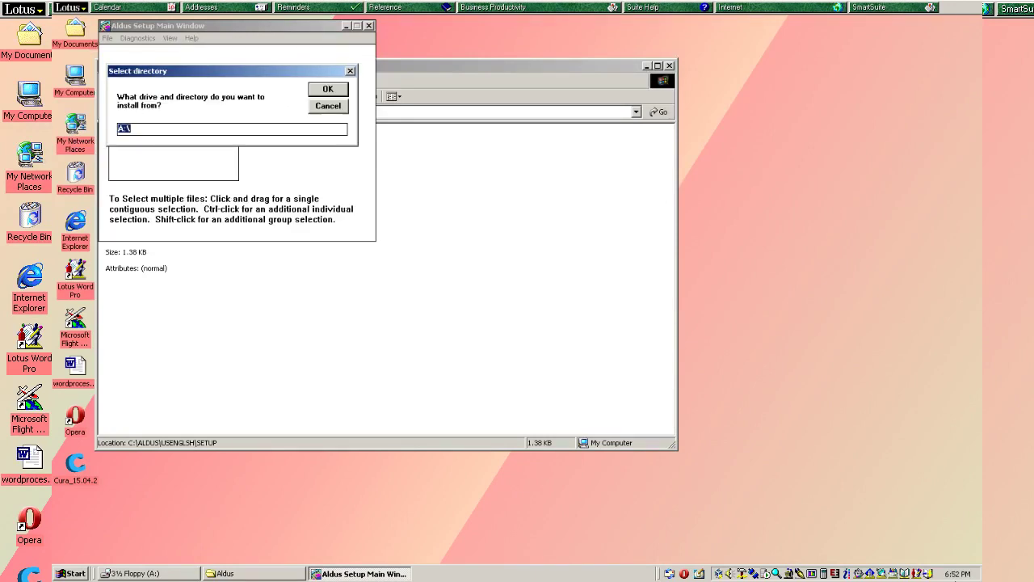
key("Return")
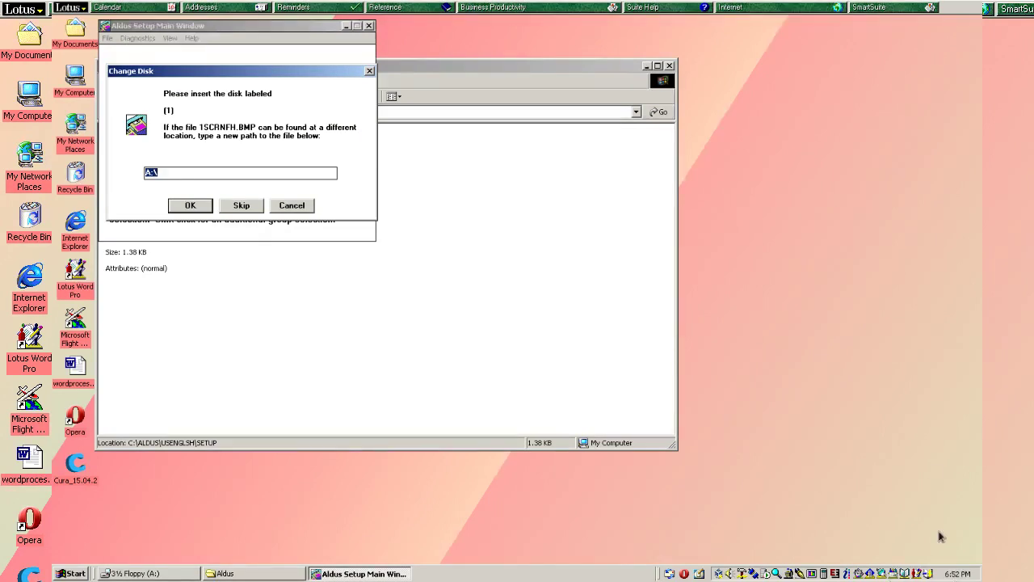
Insert each setup floppy image from the Devices menu, continuing the copy through disks 1 to 4
right_click(1024, 502)
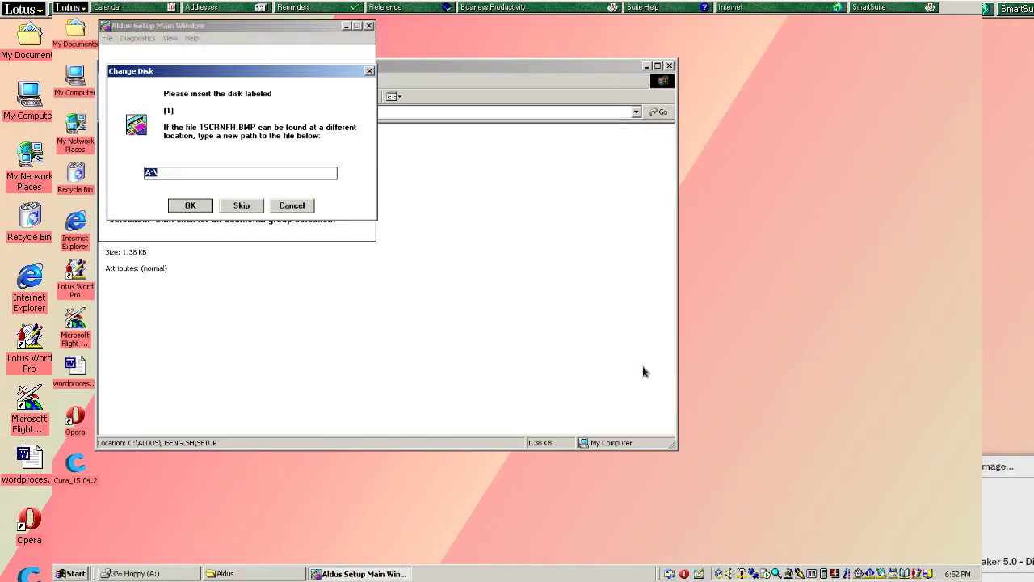
left_click(1023, 496)
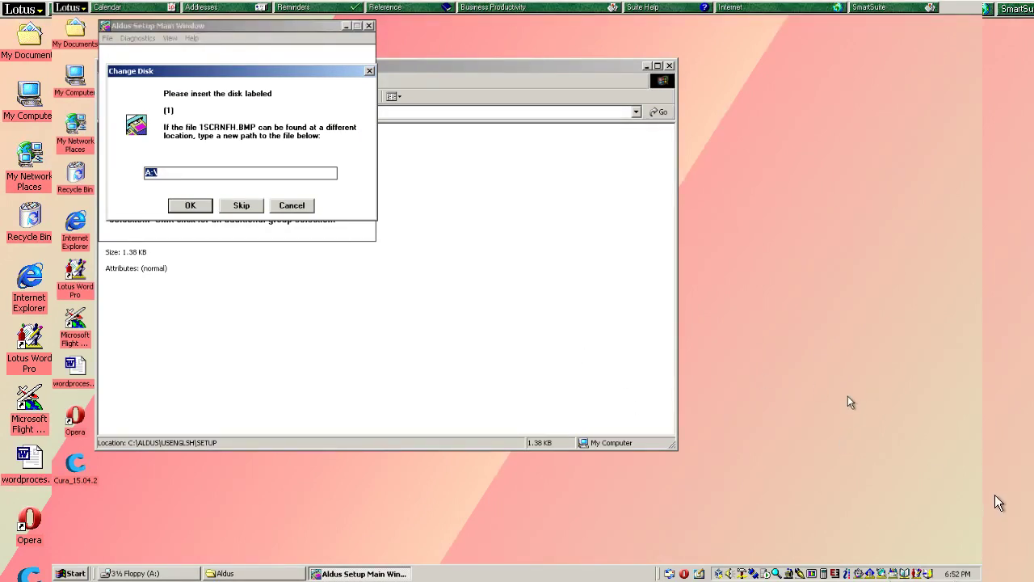
key("Return")
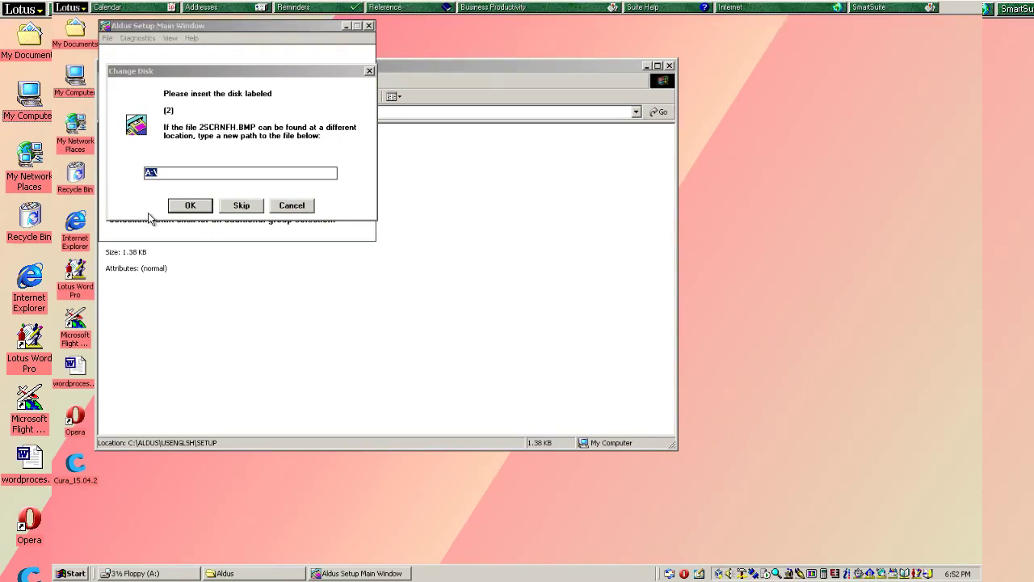
left_click(189, 206)
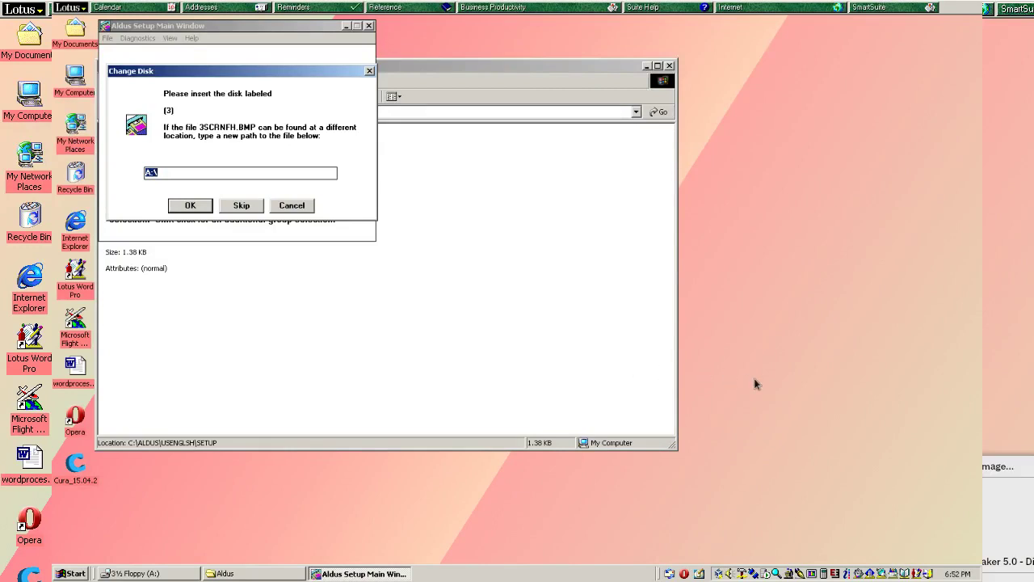
left_click(682, 349)
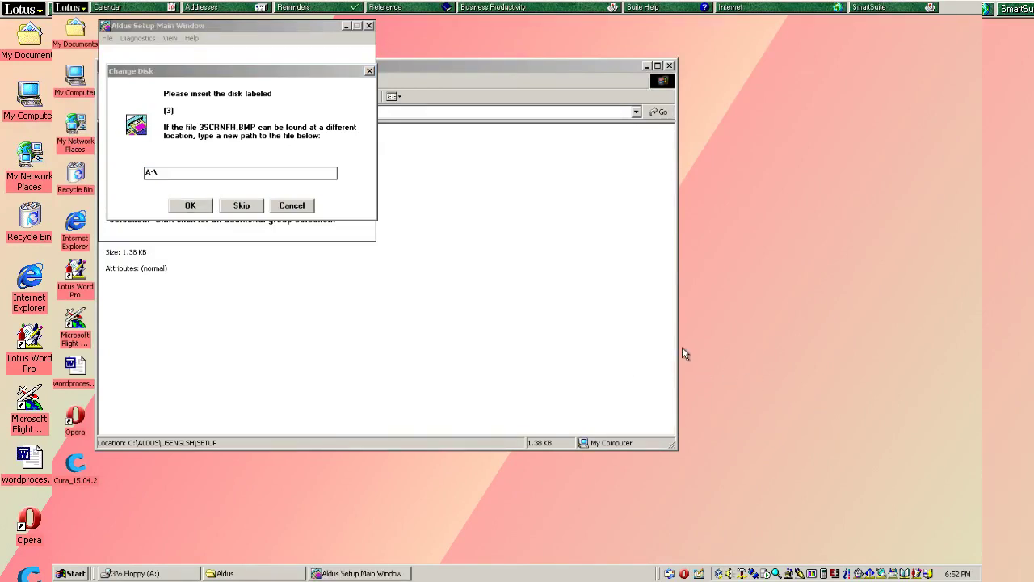
left_click(202, 205)
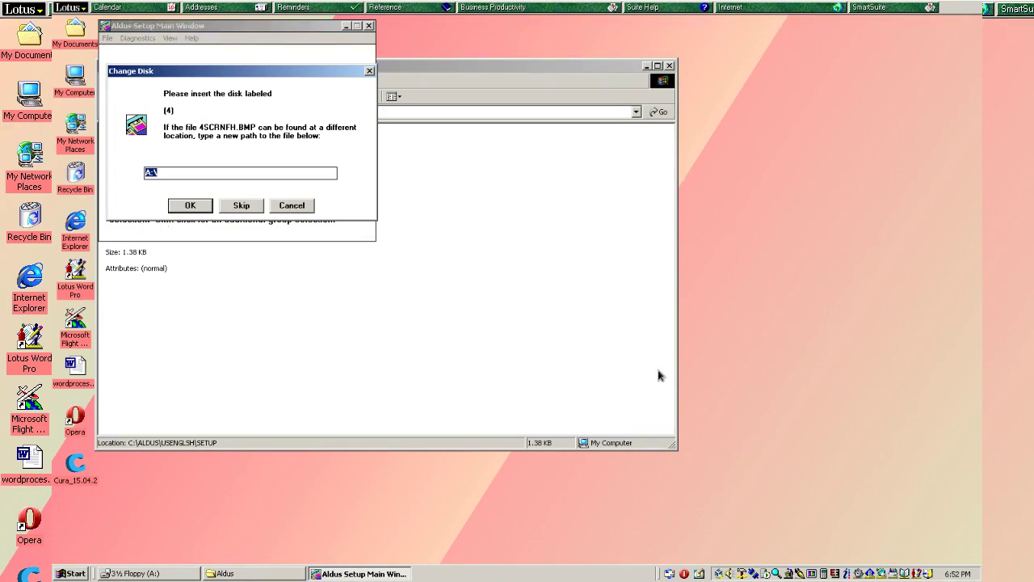
left_click(1007, 575)
left_click(1007, 490)
left_click(198, 208)
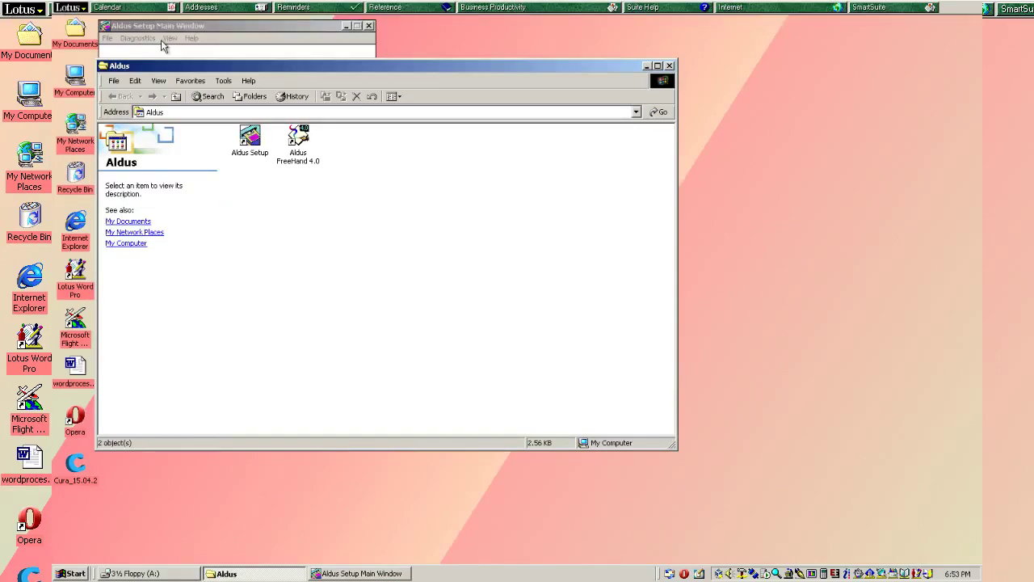
Acknowledge the Aldus group, AUTOEXEC.BAT PATH, setup-complete and installer diagnostics messages
left_click_drag(238, 67, 598, 78)
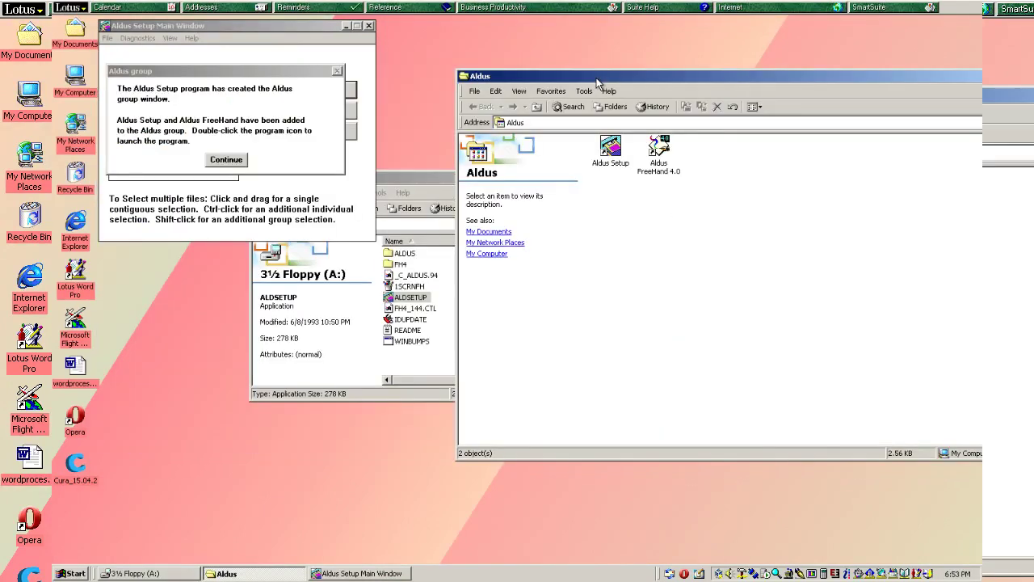
left_click(299, 122)
left_click(226, 160)
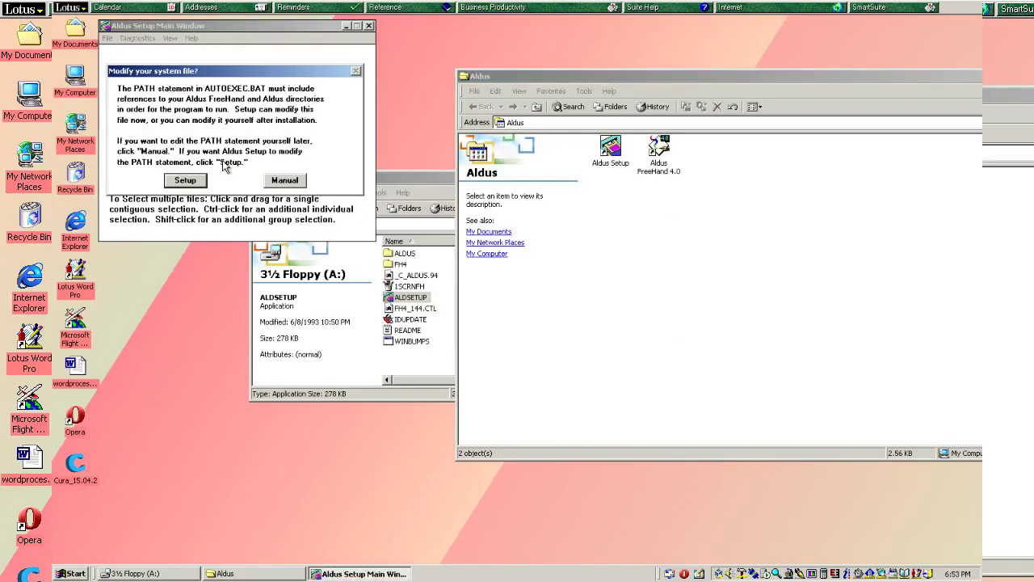
left_click(297, 177)
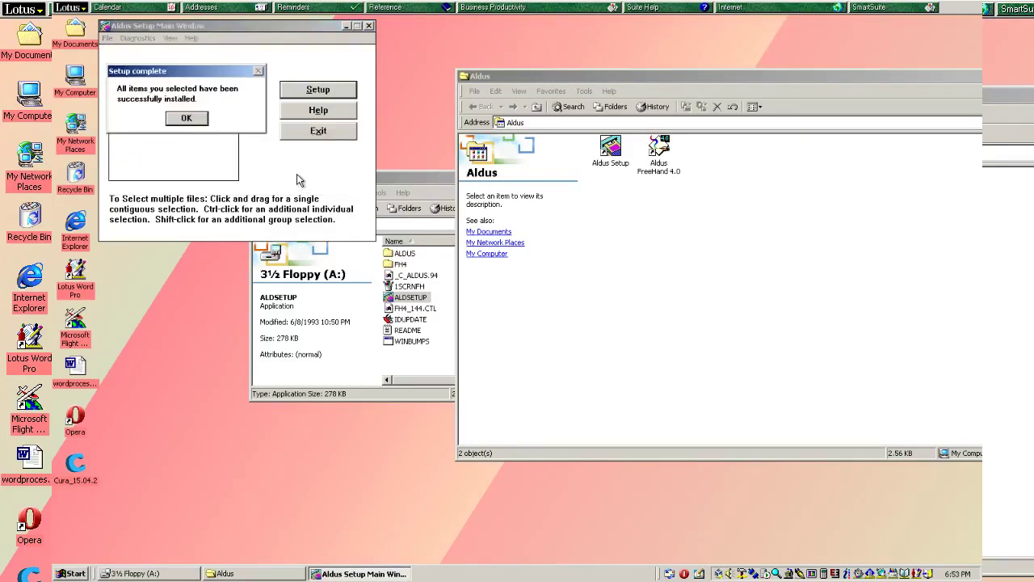
left_click(194, 119)
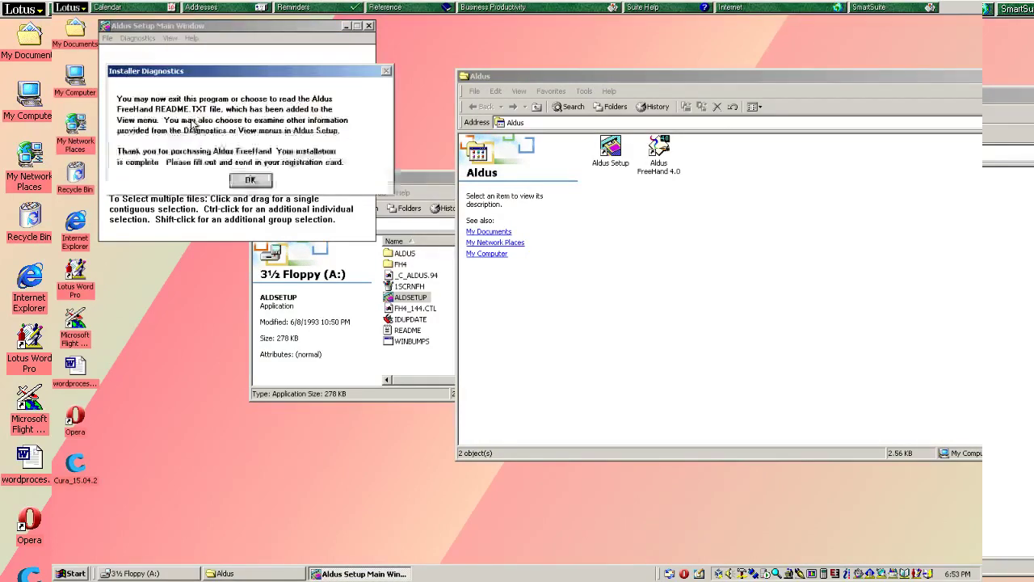
left_click(251, 179)
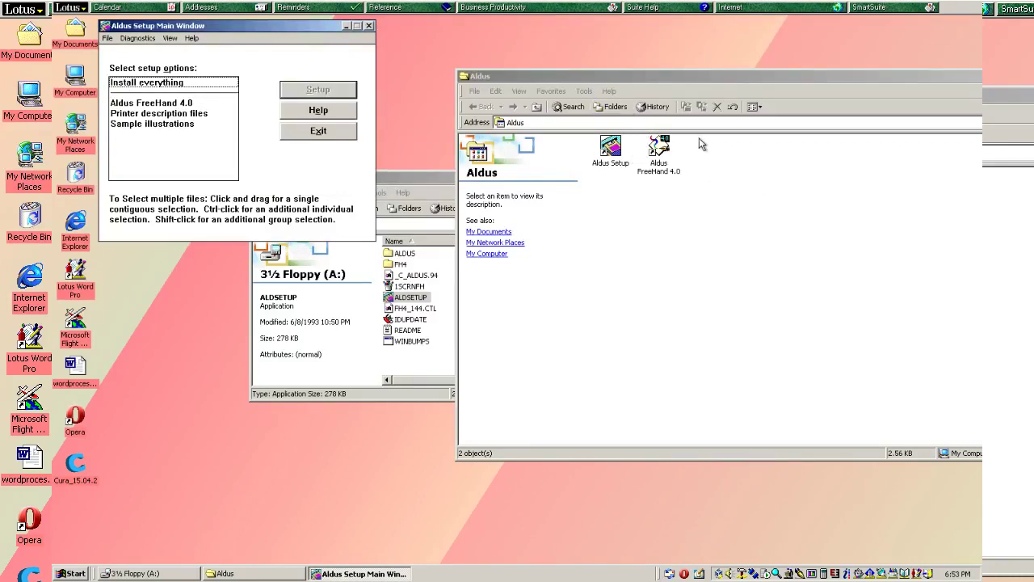
Launch Aldus FreeHand 4.0 and dismiss the ALDNCD.DLL, ALDVM.DLL and 16-bit program errors
left_click(676, 158)
double_click(675, 157)
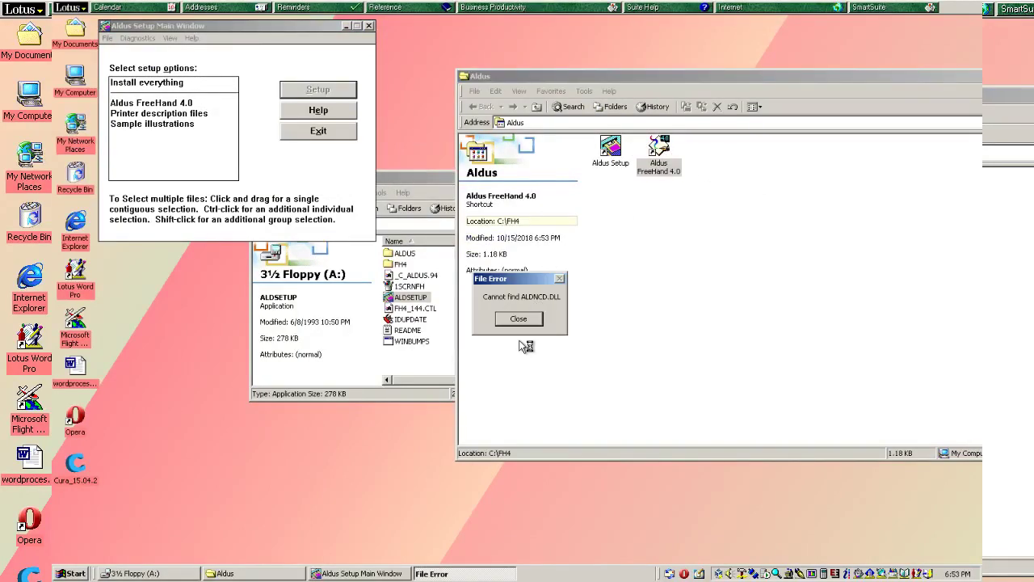
left_click(518, 321)
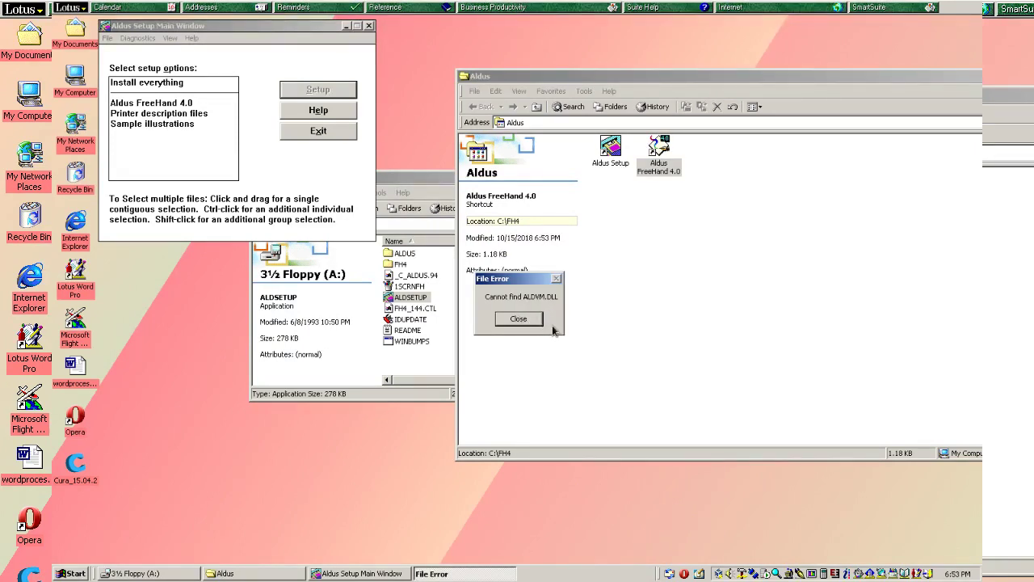
left_click(430, 294)
left_click(428, 288)
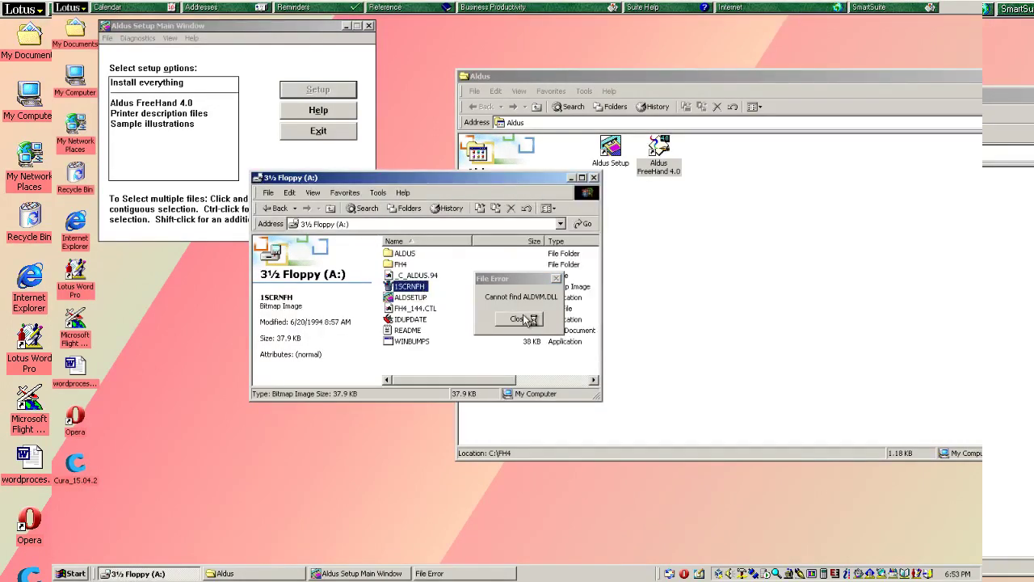
left_click(530, 319)
left_click(524, 323)
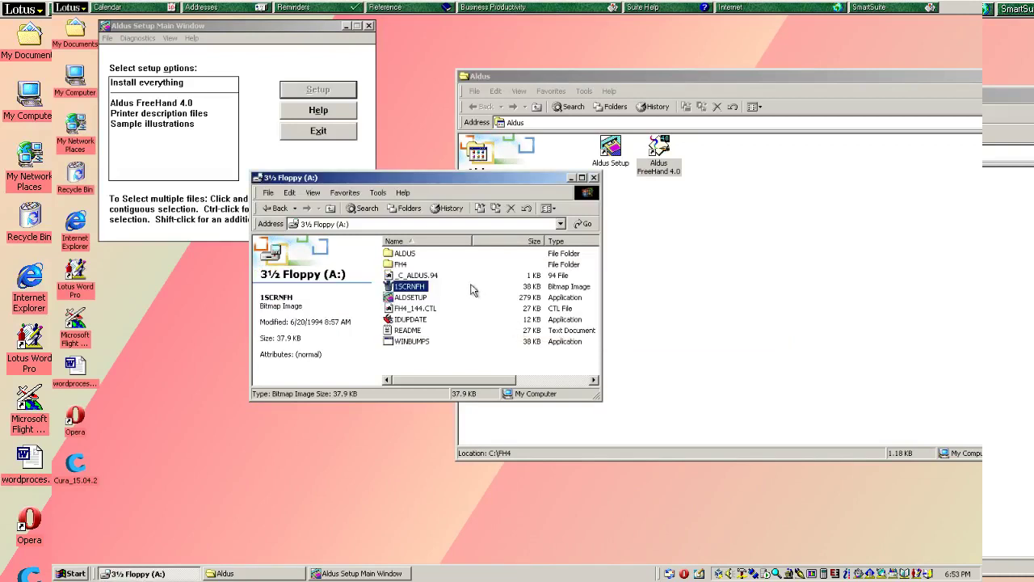
Browse the floppy, clearing the inaccessible-folder error and drilling into FH4\FH4ART\ALDUS
double_click(414, 255)
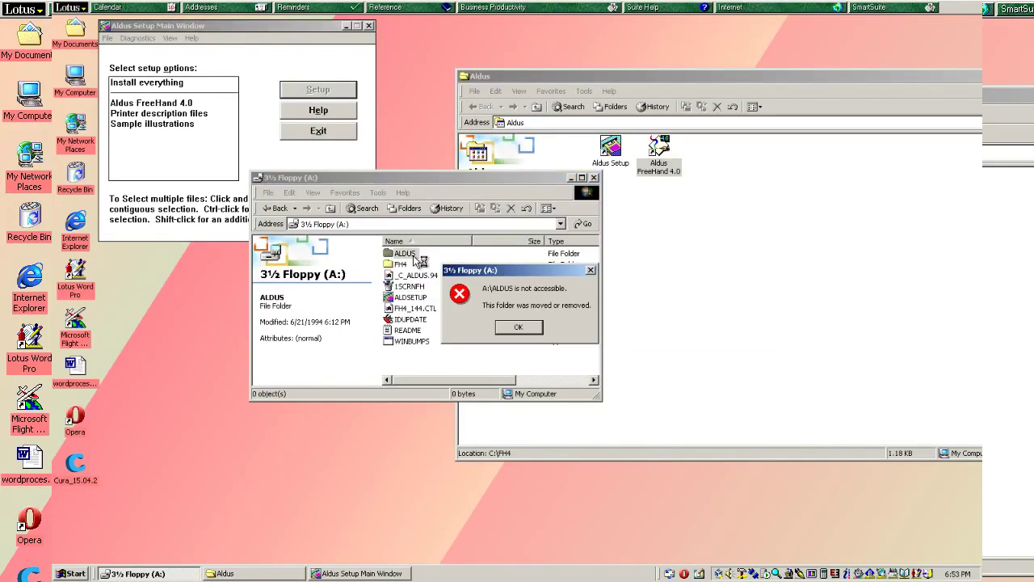
left_click(534, 327)
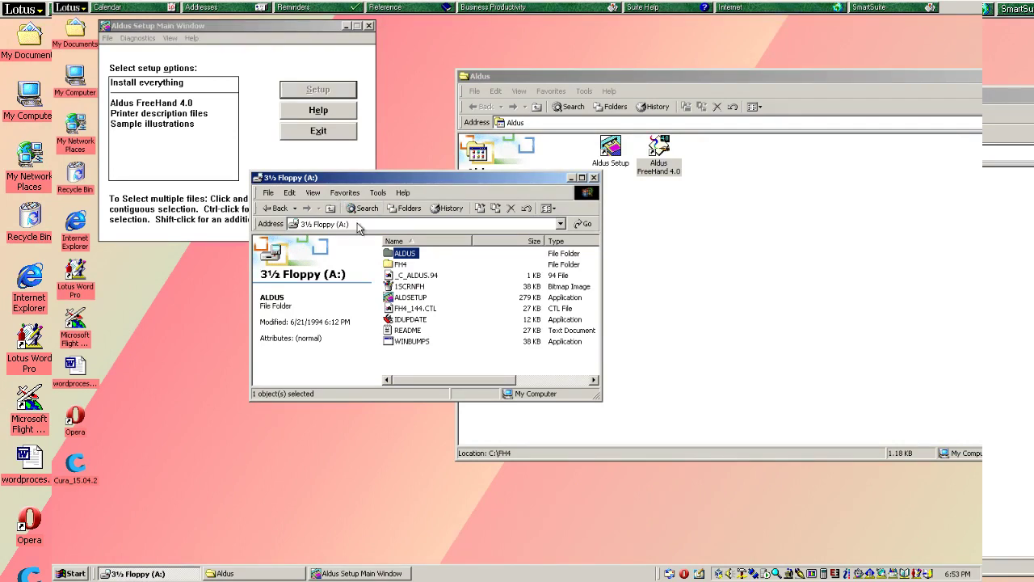
key("F5")
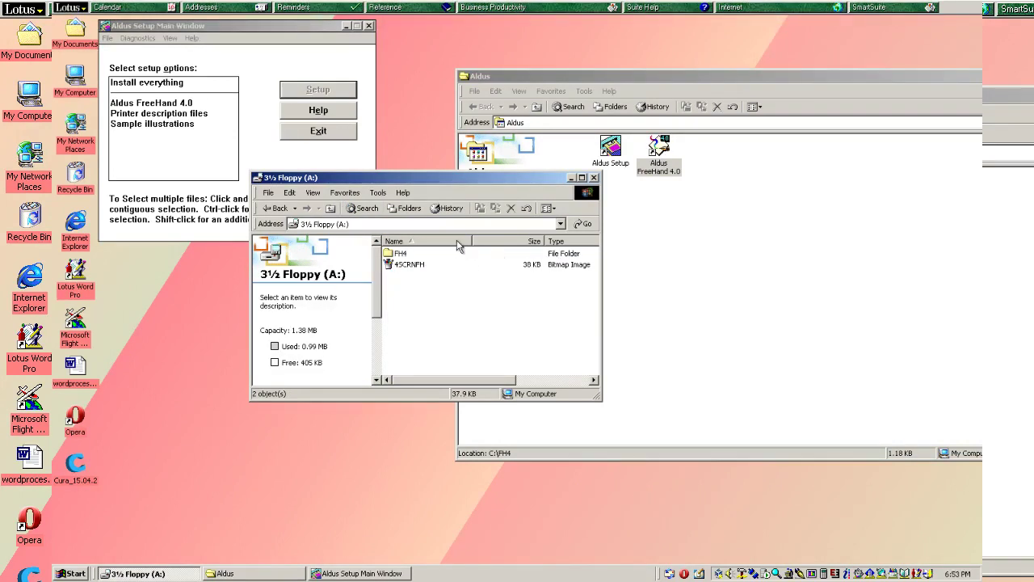
double_click(399, 254)
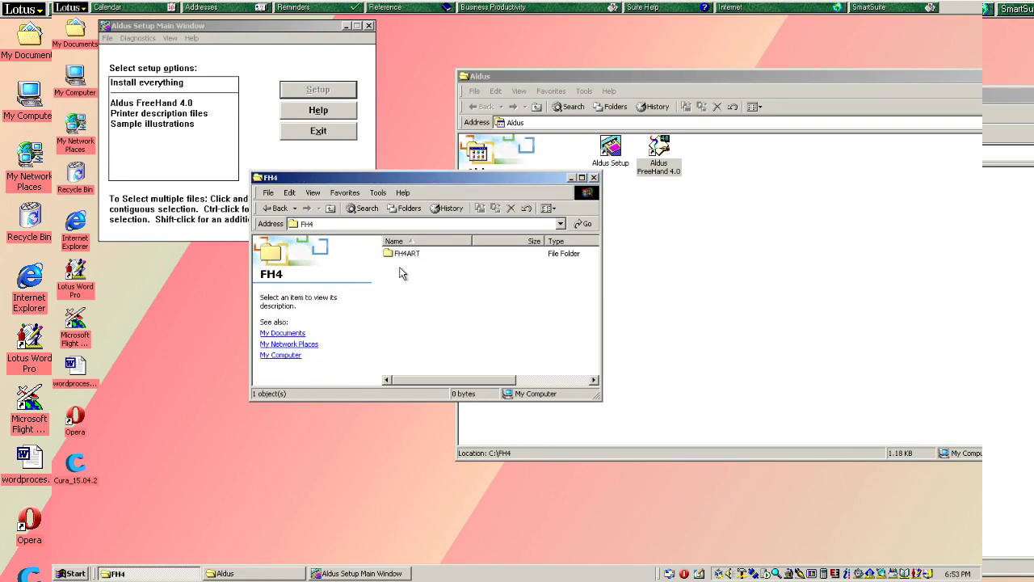
double_click(404, 253)
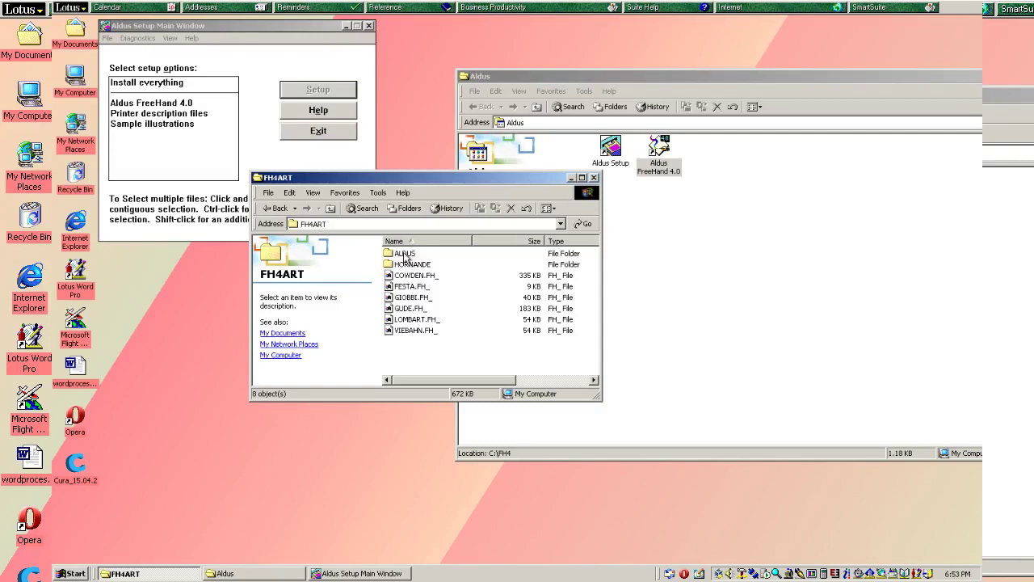
double_click(405, 254)
Return to the floppy root, refresh the listing after the disk swap, and run ALDSETUP
left_click(277, 207)
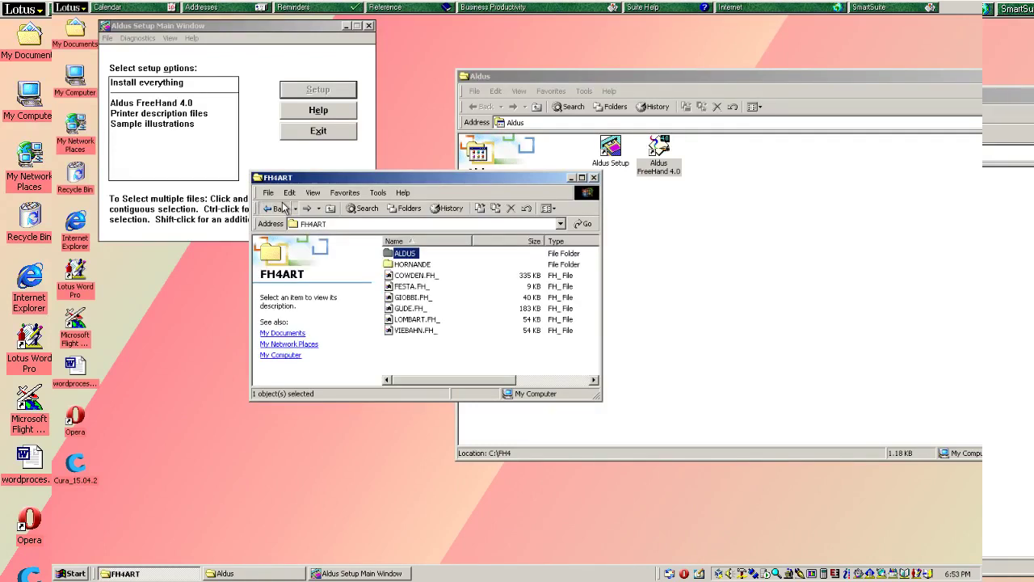
left_click(279, 208)
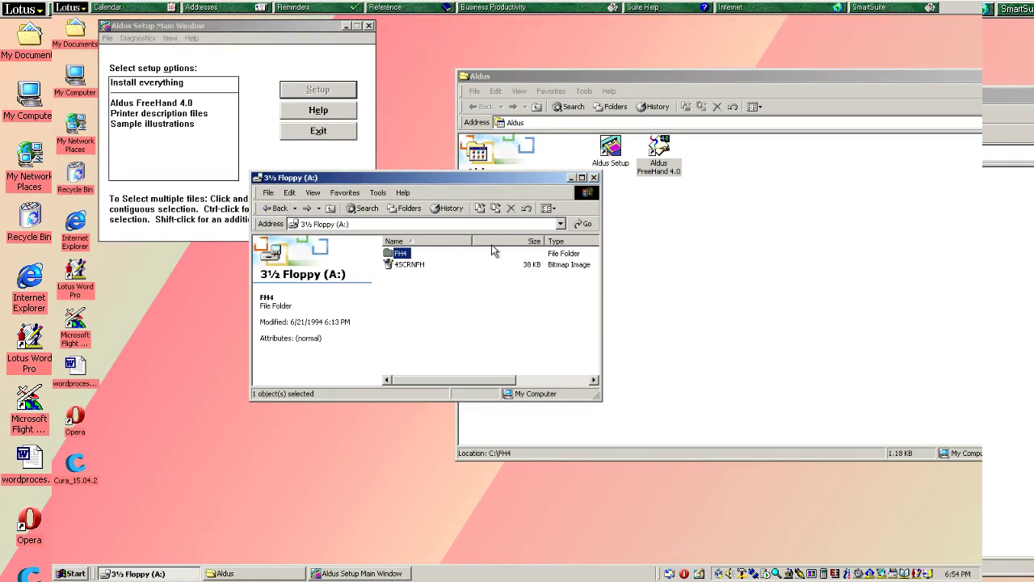
key("F5")
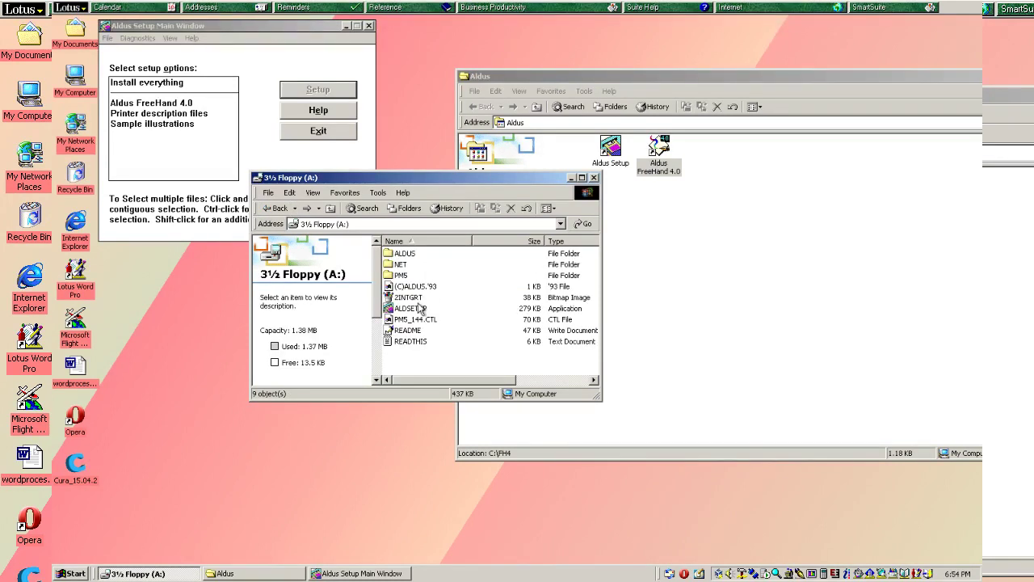
double_click(420, 308)
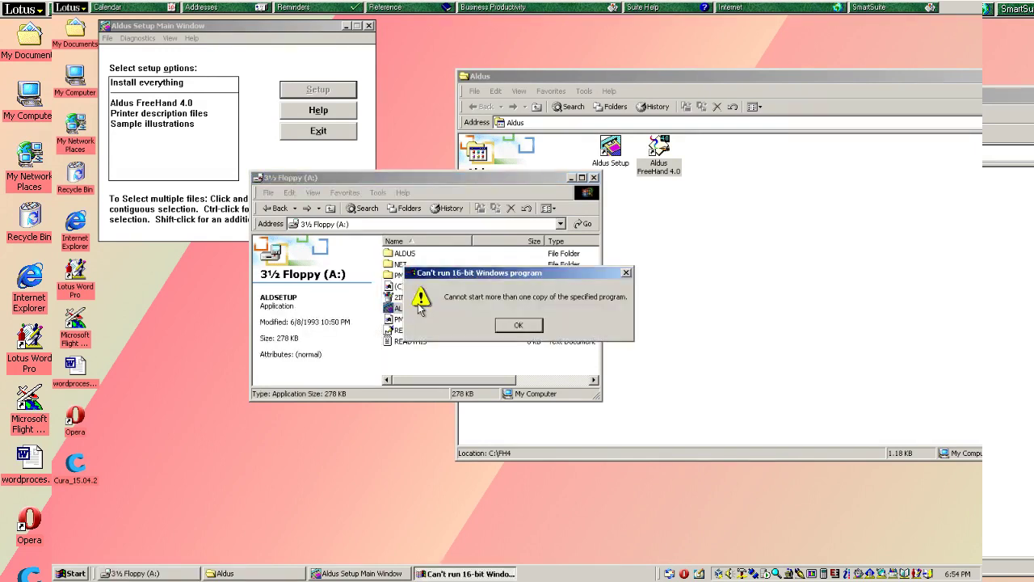
Dismiss the 16-bit error, close the old Aldus Setup, and relaunch ALDSETUP past the control-file error
left_click(521, 326)
left_click(369, 26)
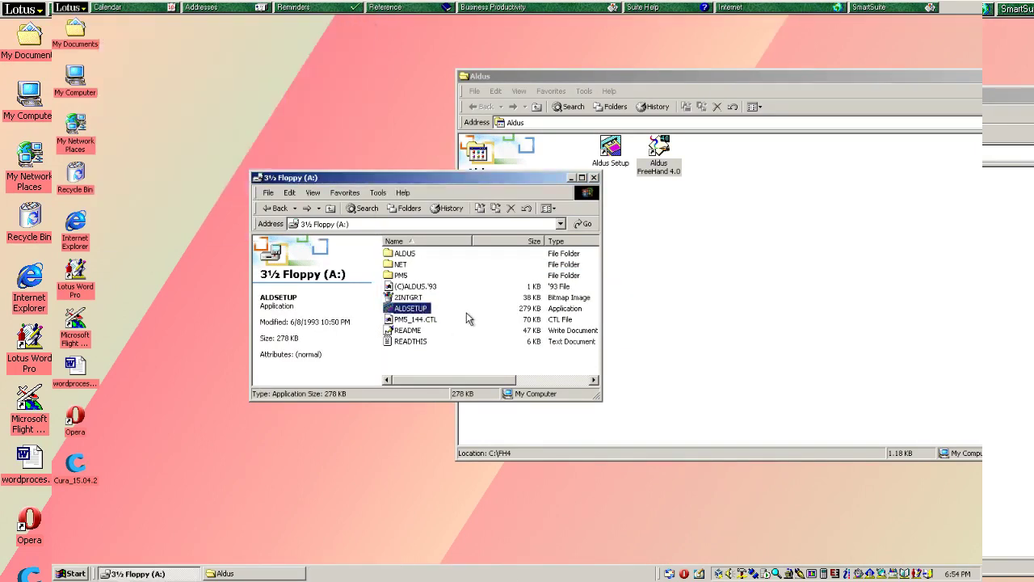
double_click(412, 310)
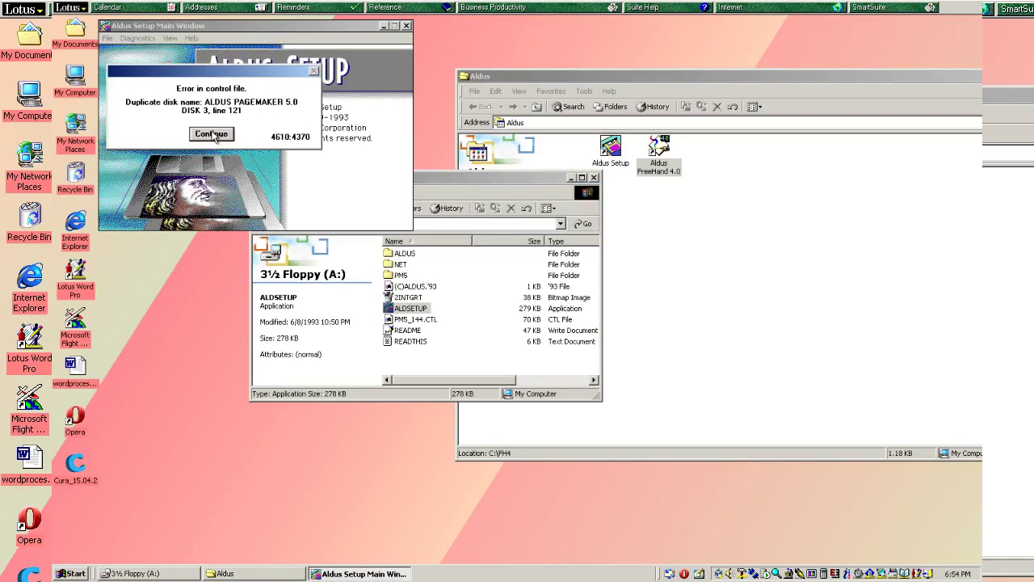
left_click(212, 134)
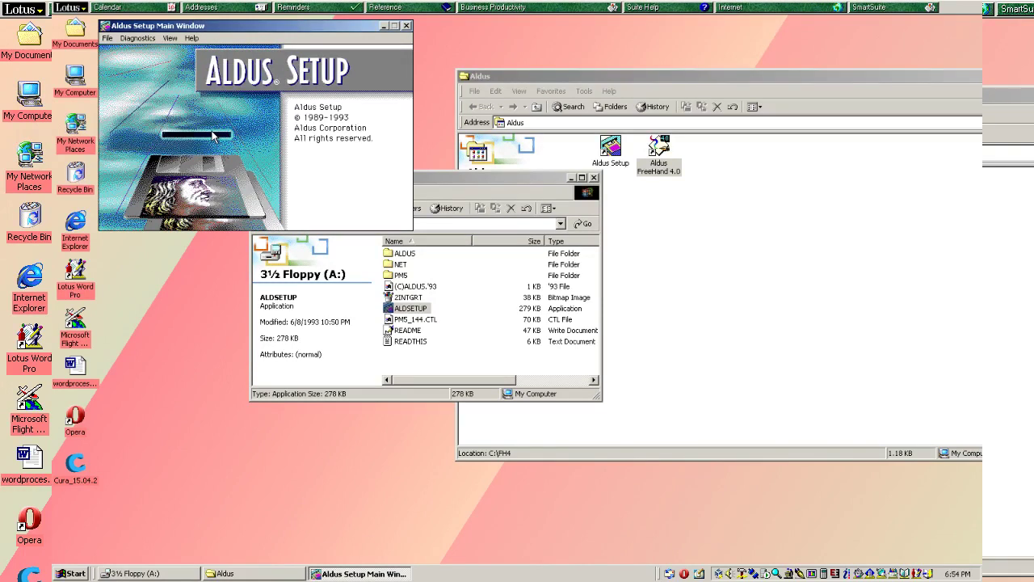
left_click(426, 179)
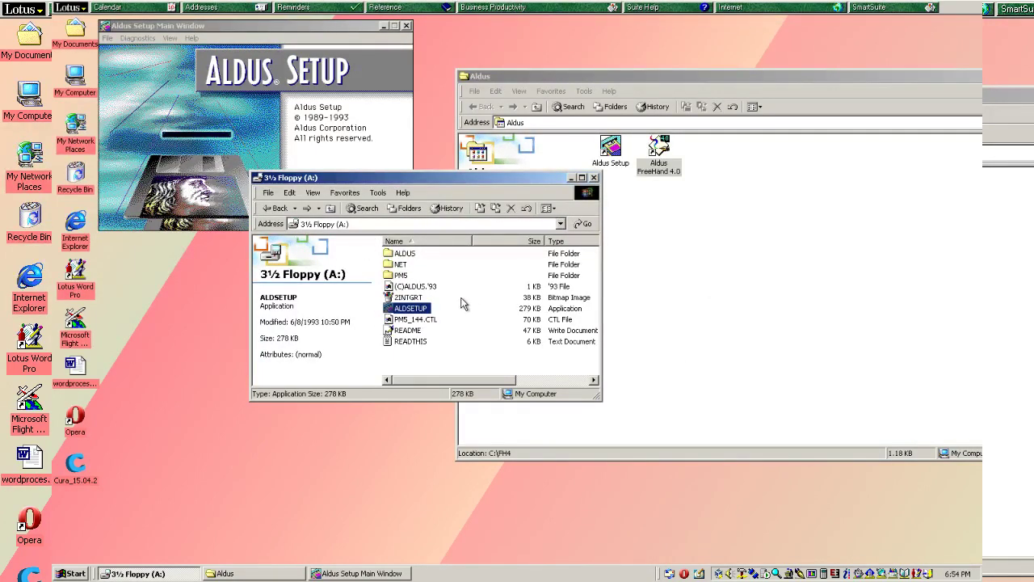
key("F5")
scroll(507, 319, "down", 4)
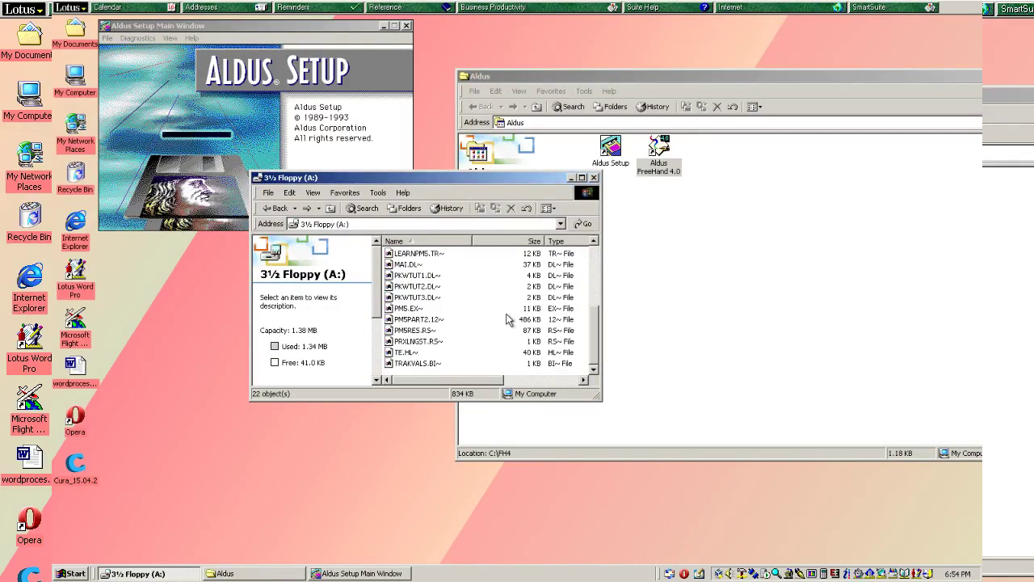
scroll(507, 319, "up", 4)
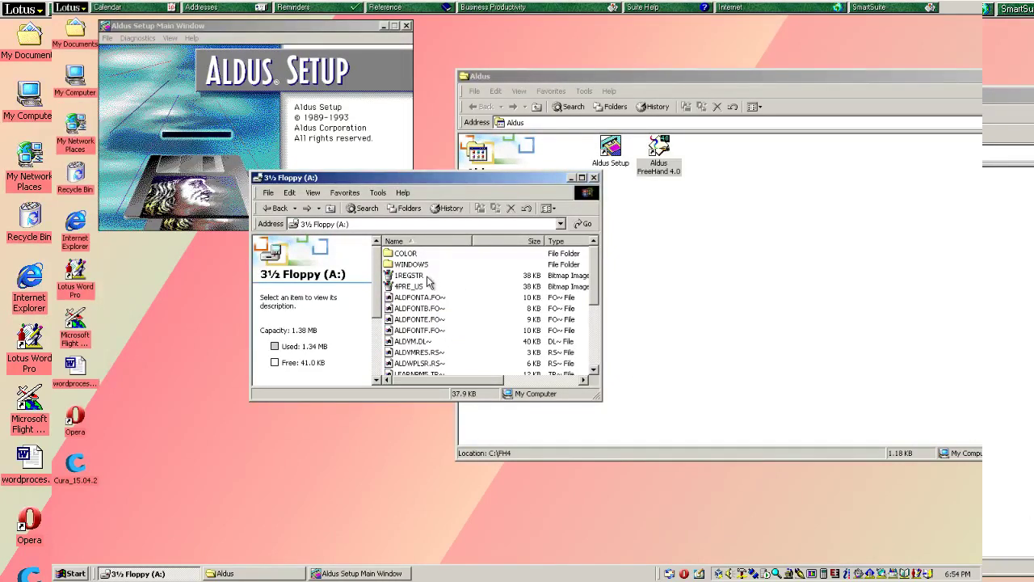
scroll(423, 286, "down", 5)
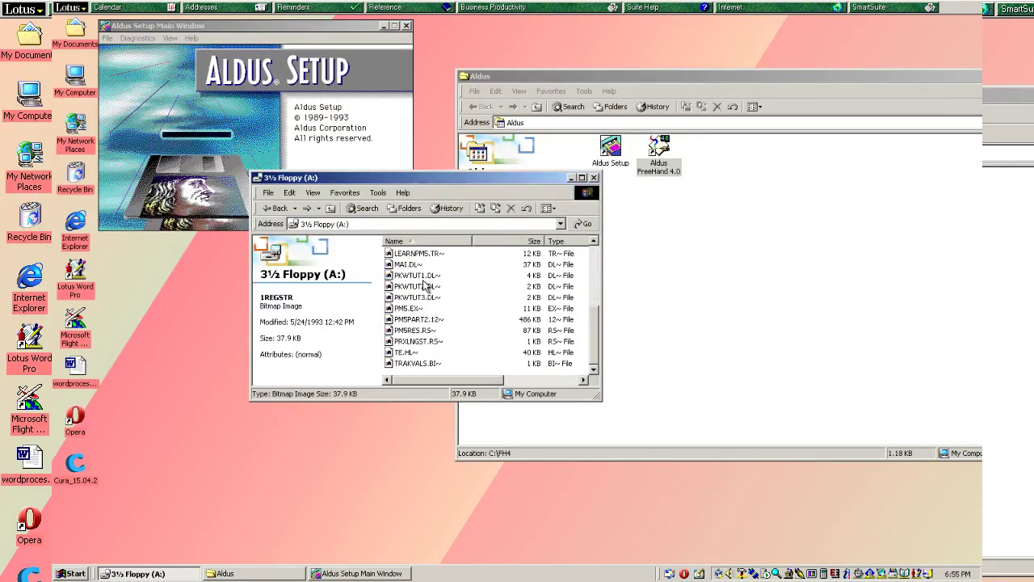
key("F5")
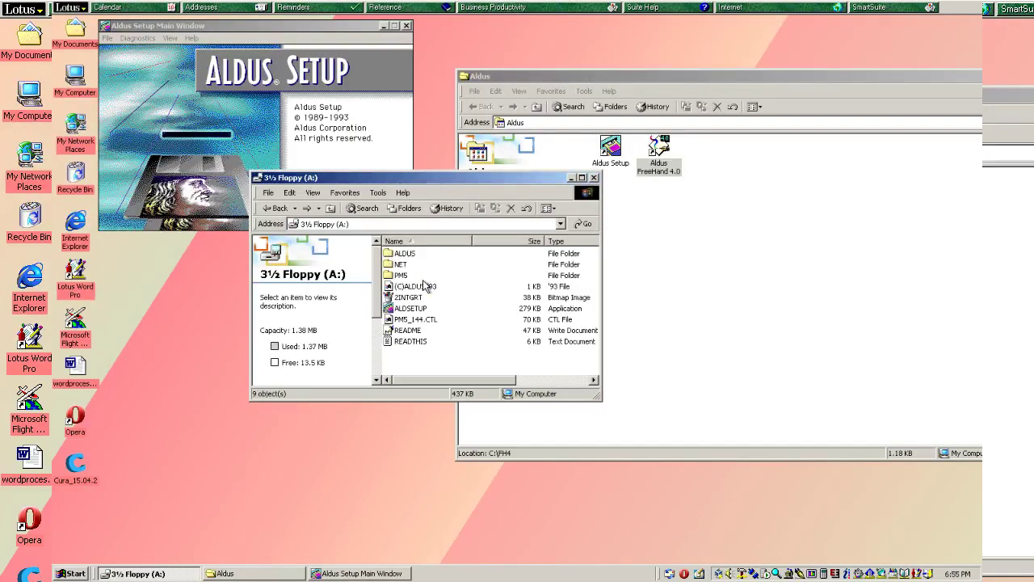
left_click(411, 331)
double_click(410, 332)
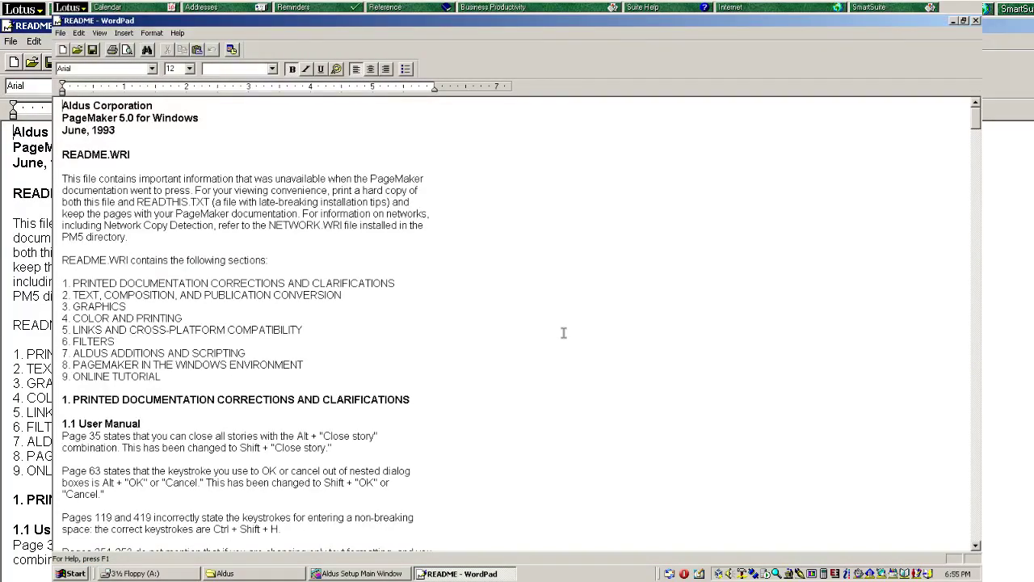
scroll(564, 332, "down", 6)
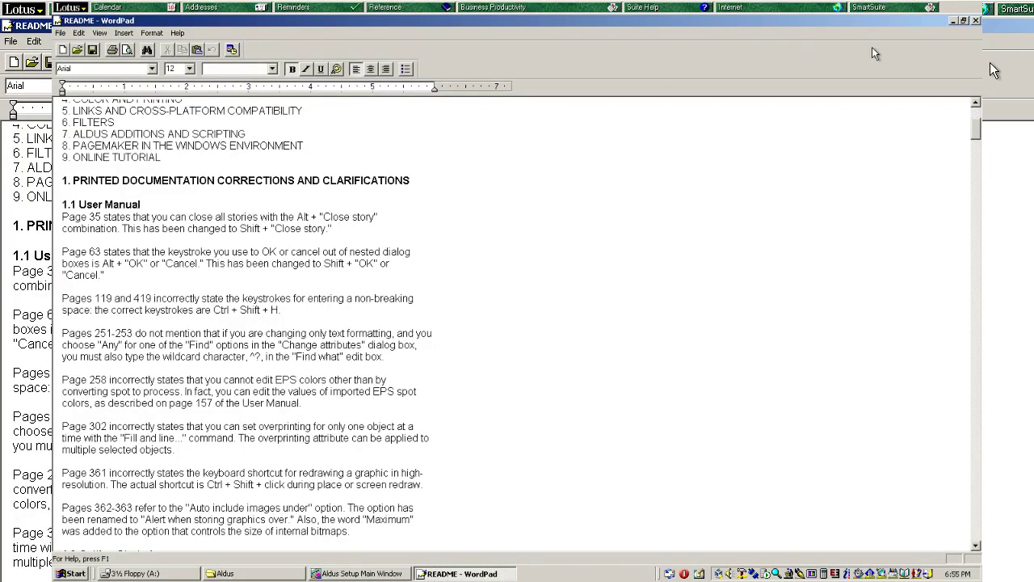
left_click(975, 20)
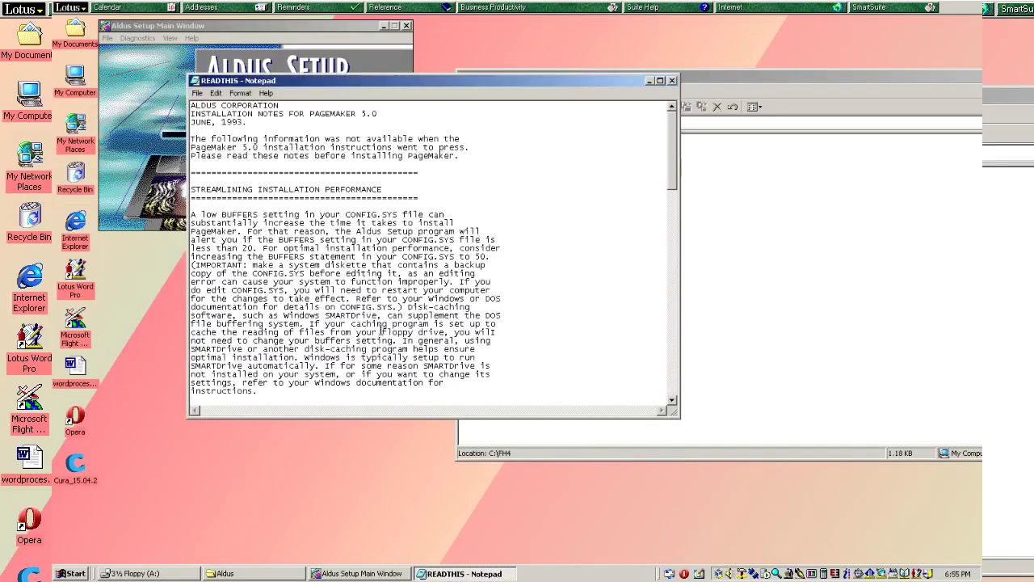
scroll(424, 190, "down", 6)
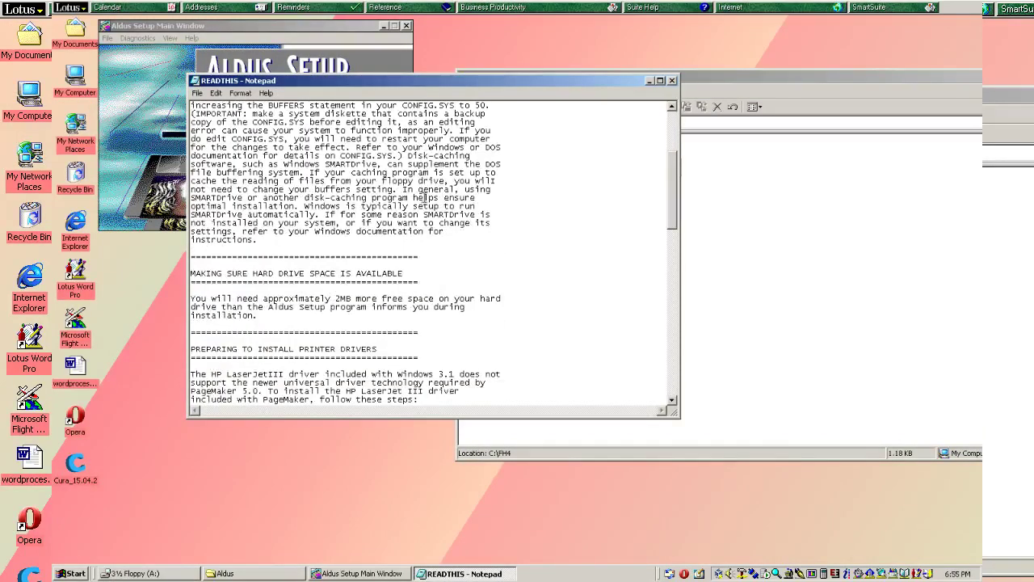
scroll(423, 197, "down", 14)
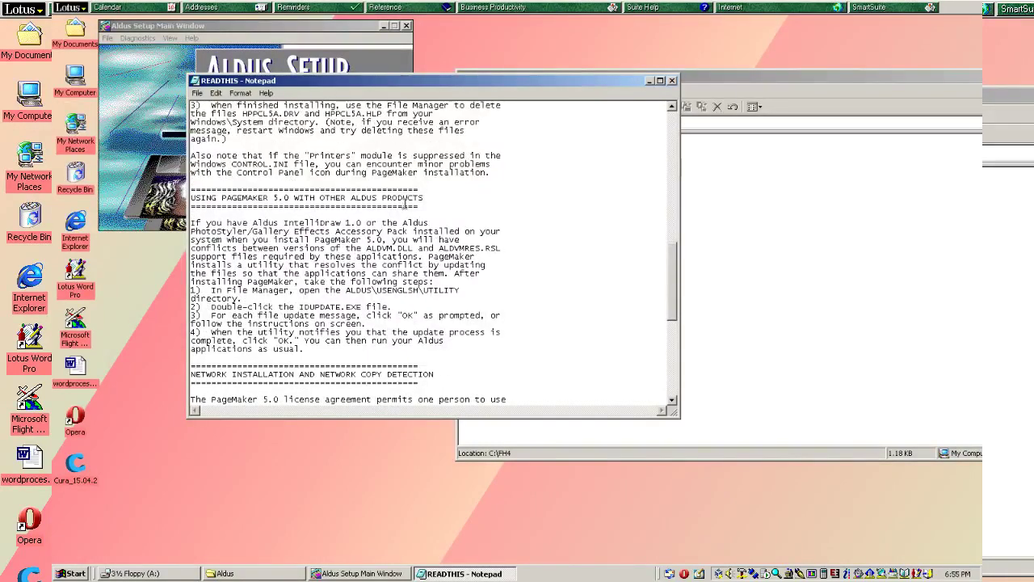
scroll(403, 203, "down", 4)
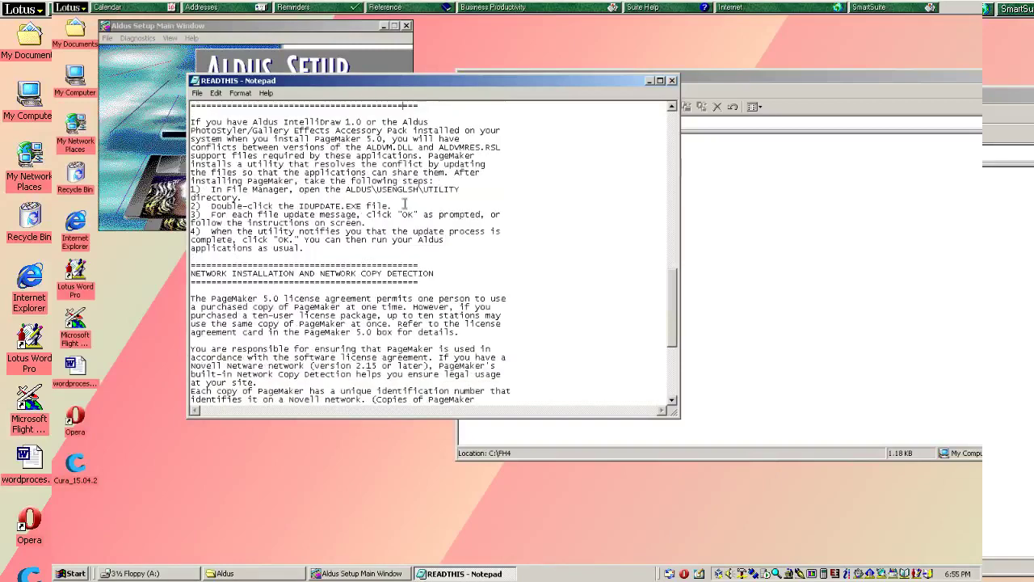
scroll(404, 204, "down", 4)
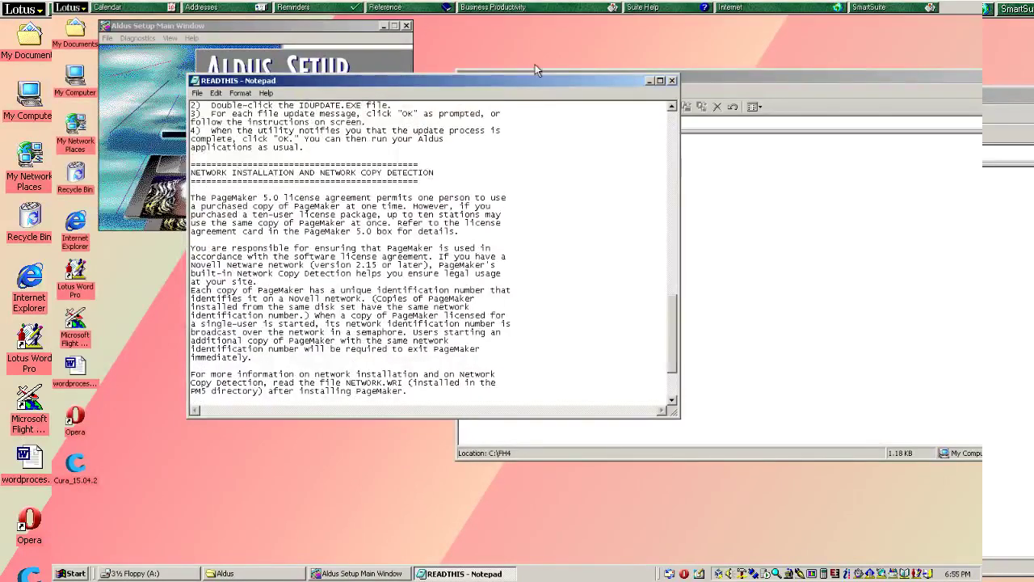
left_click(670, 80)
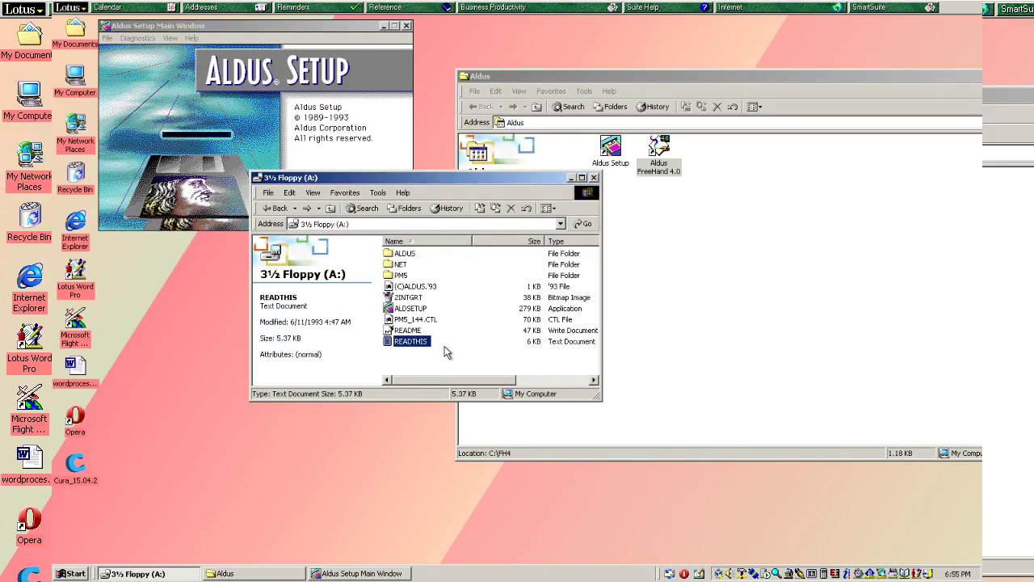
Refresh the floppy listing, run ALDSETUP from the new disk, then move and close its window
key("F5")
left_click(415, 298)
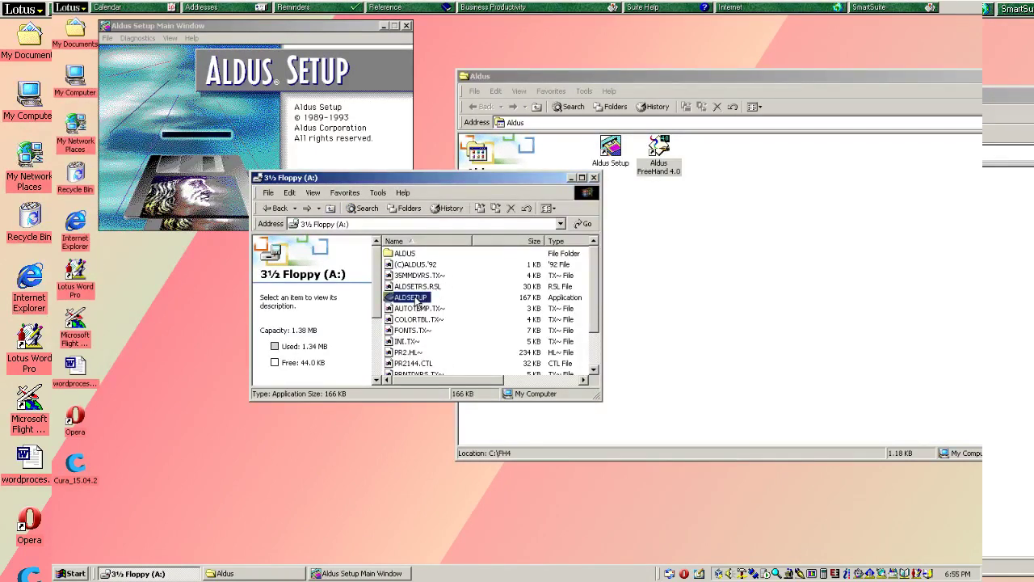
double_click(415, 298)
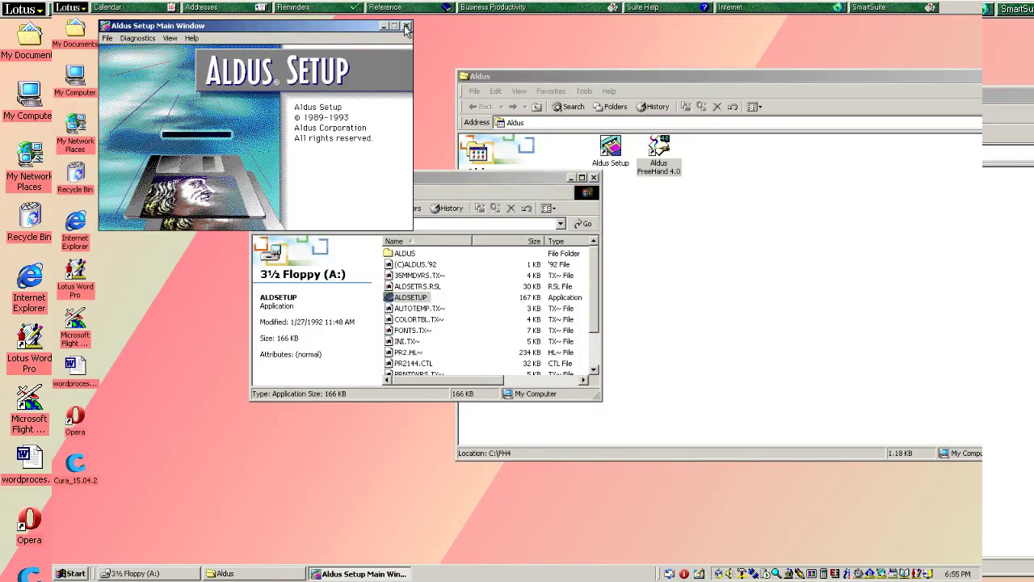
left_click_drag(317, 25, 163, 234)
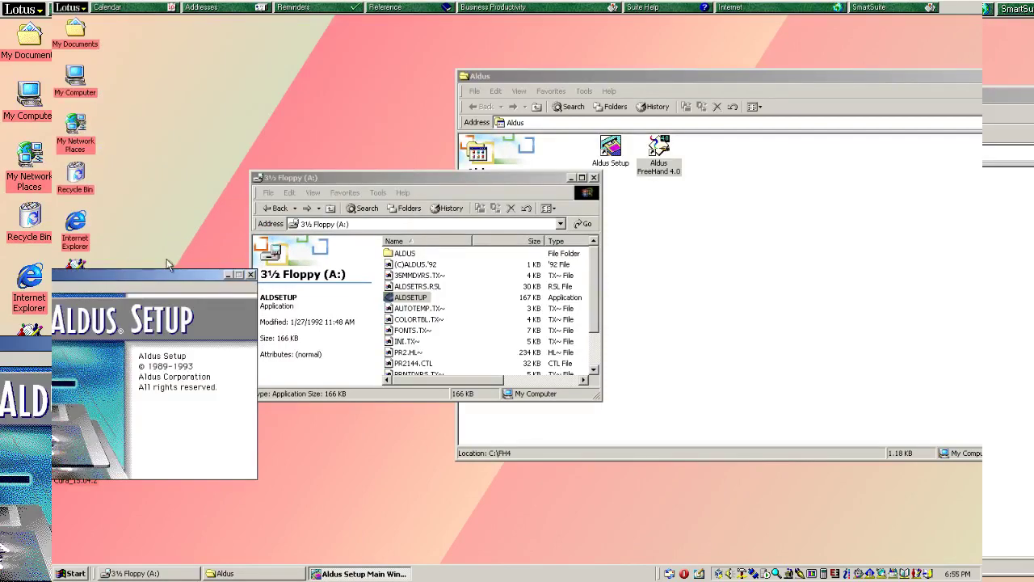
left_click(250, 275)
Open the disk's README in Notepad, read through it, close it, and scroll the list back up
scroll(507, 312, "down", 2)
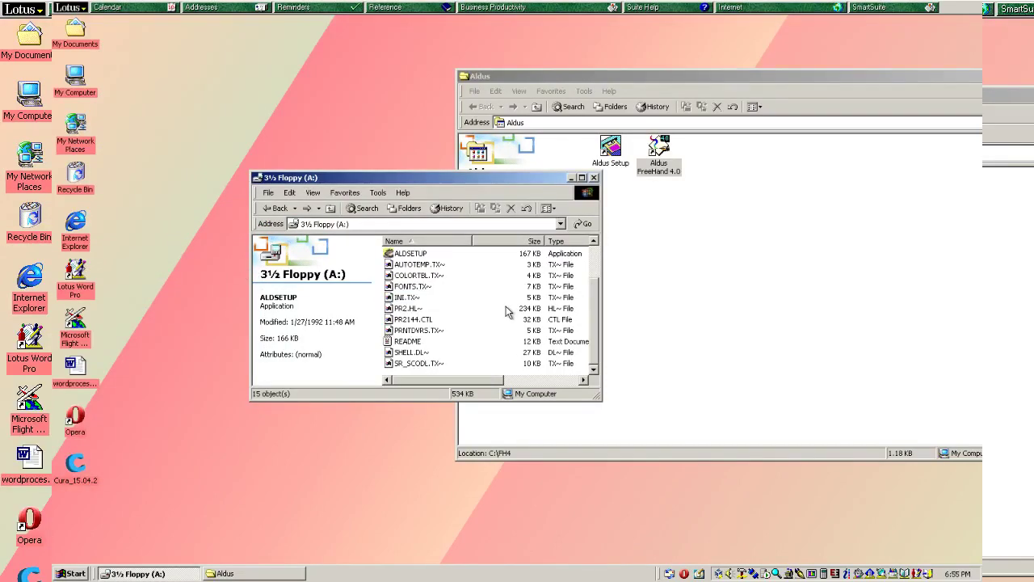
left_click(414, 330)
left_click(415, 341)
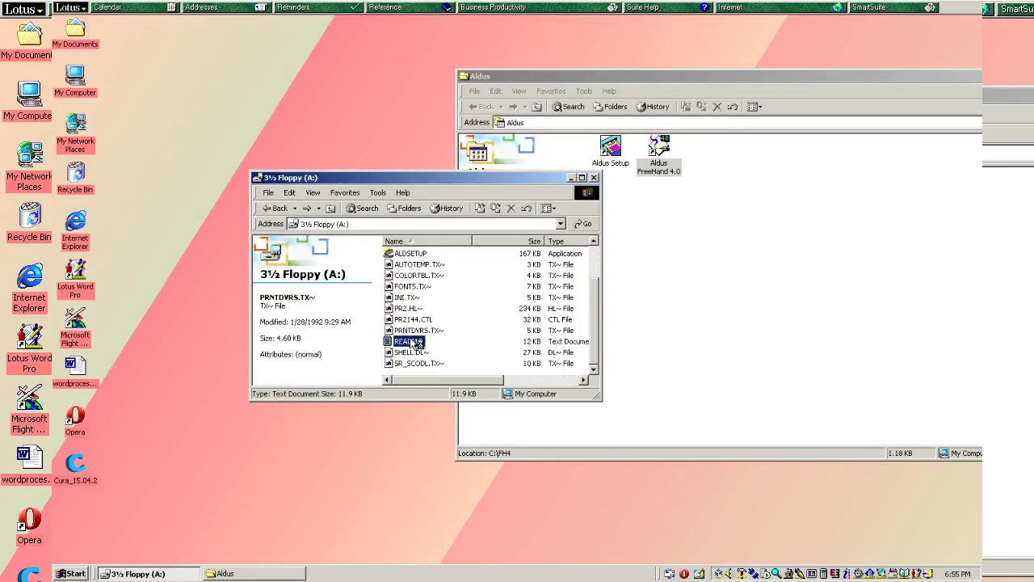
double_click(415, 341)
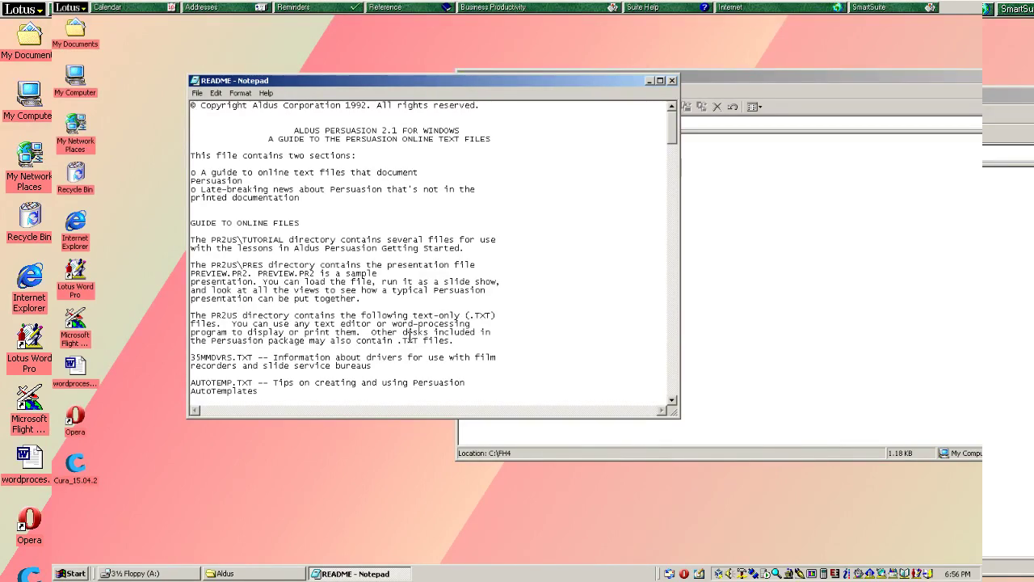
scroll(410, 337, "down", 9)
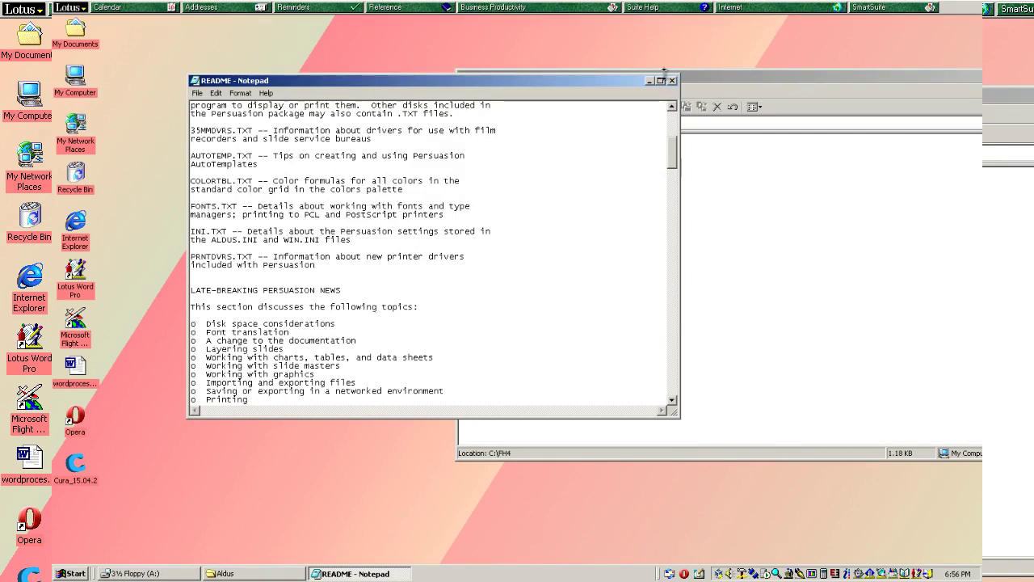
left_click(671, 81)
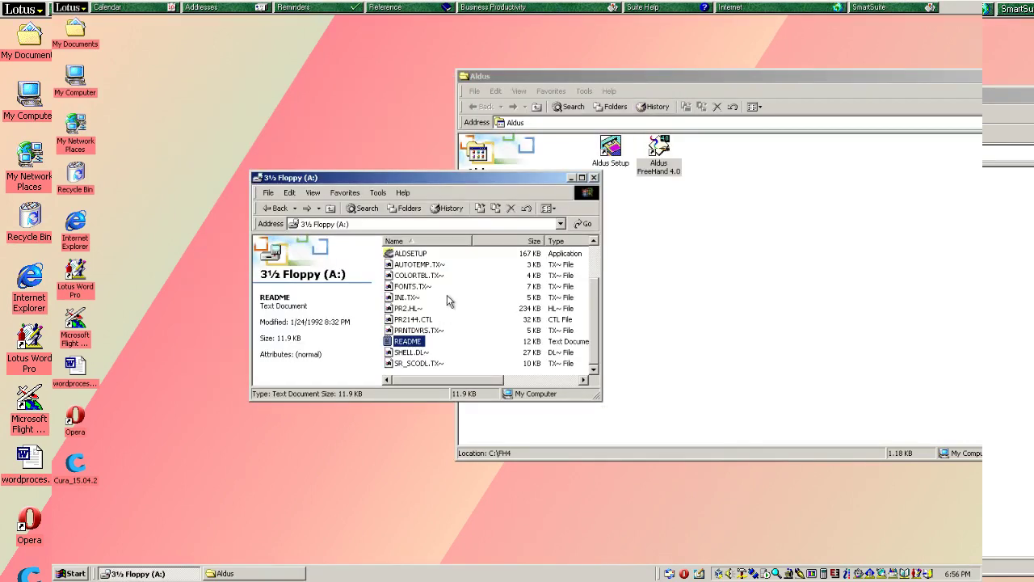
scroll(420, 307, "up", 2)
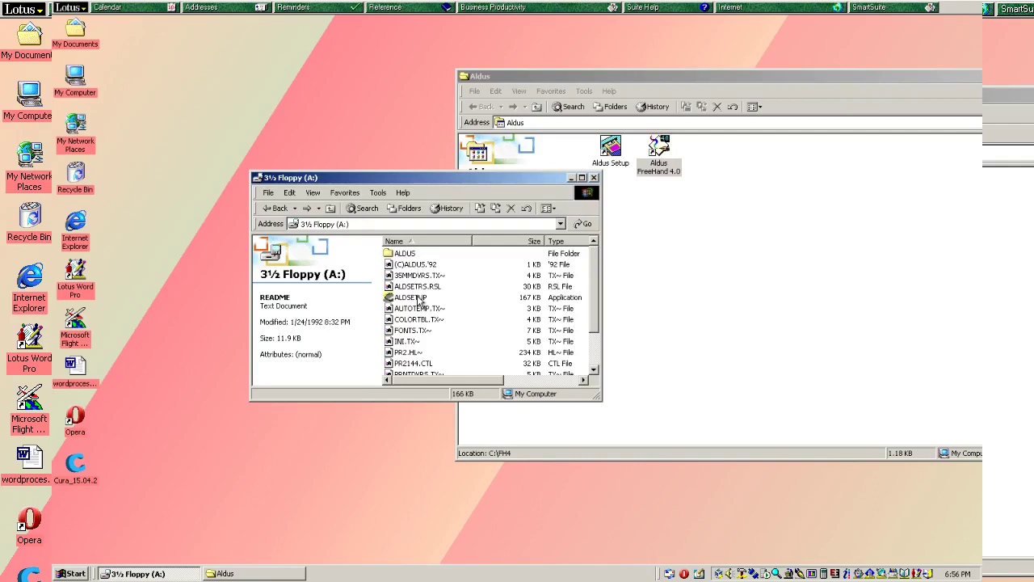
Launch ALDSETUP from the floppy and install Persuasion to C:\PR2US
double_click(418, 299)
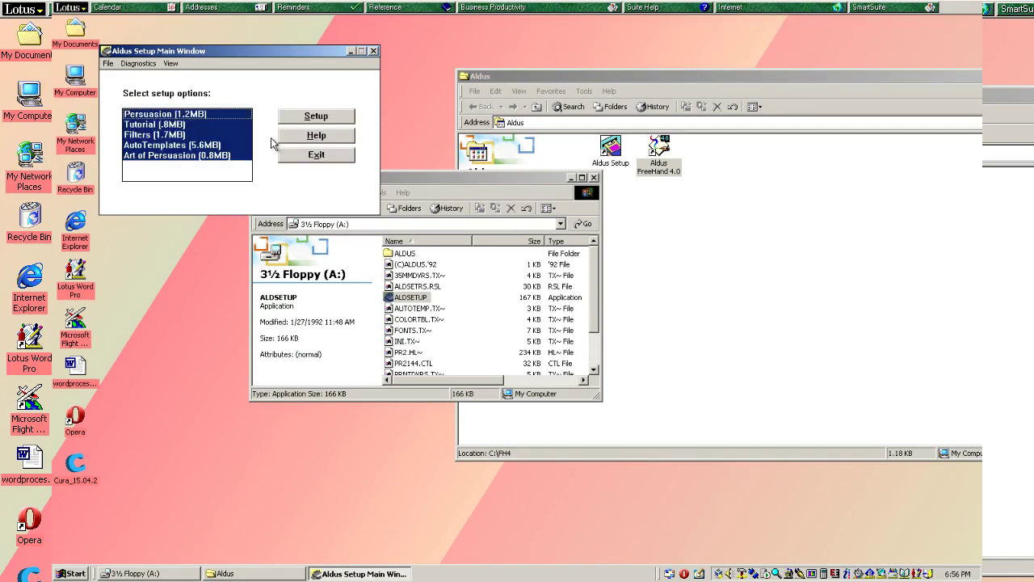
left_click(313, 119)
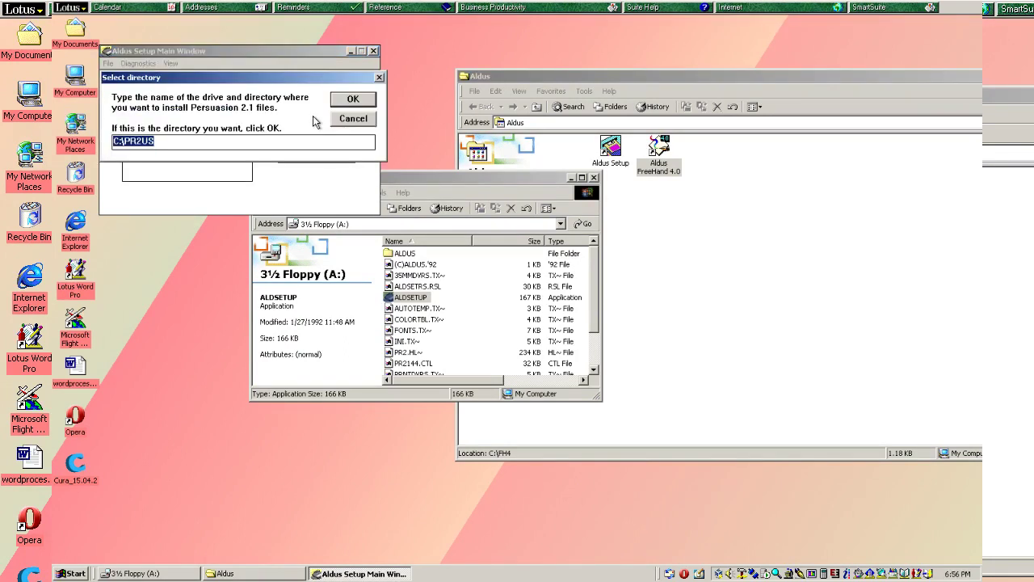
left_click(349, 100)
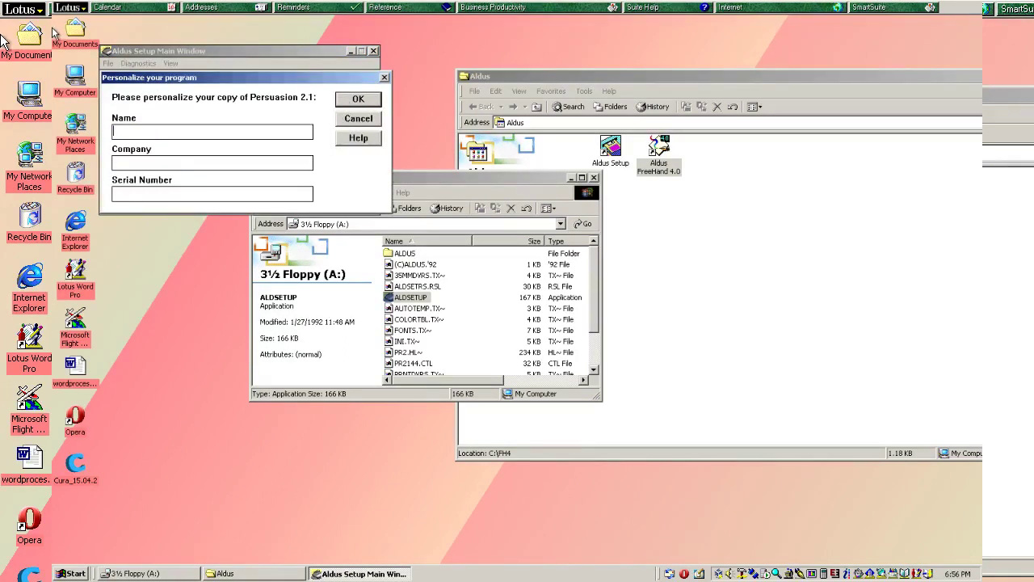
Fill in the user's name, company and pasted serial number in Personalize
type("David Blue")
key("Tab")
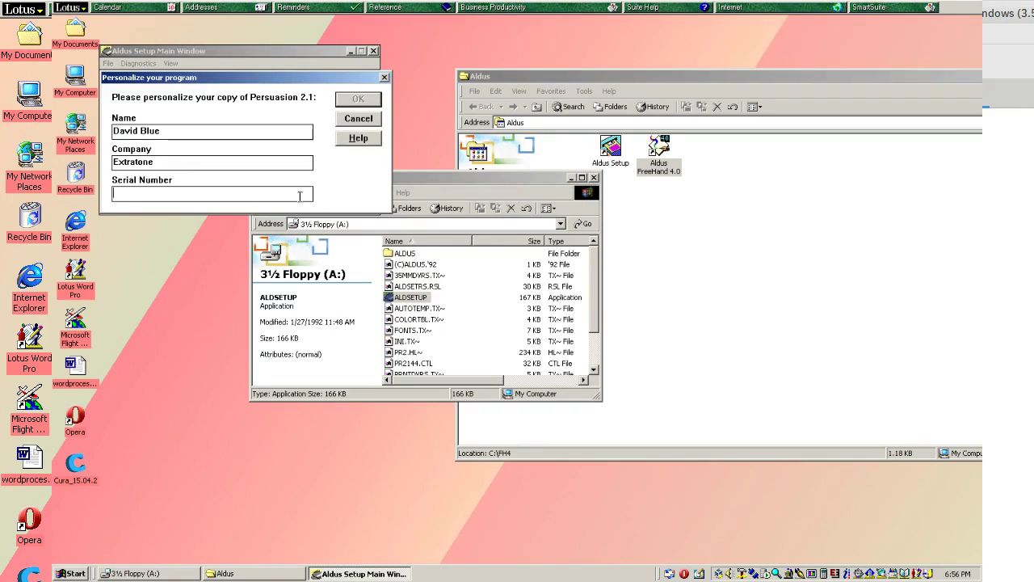
key("ctrl+v")
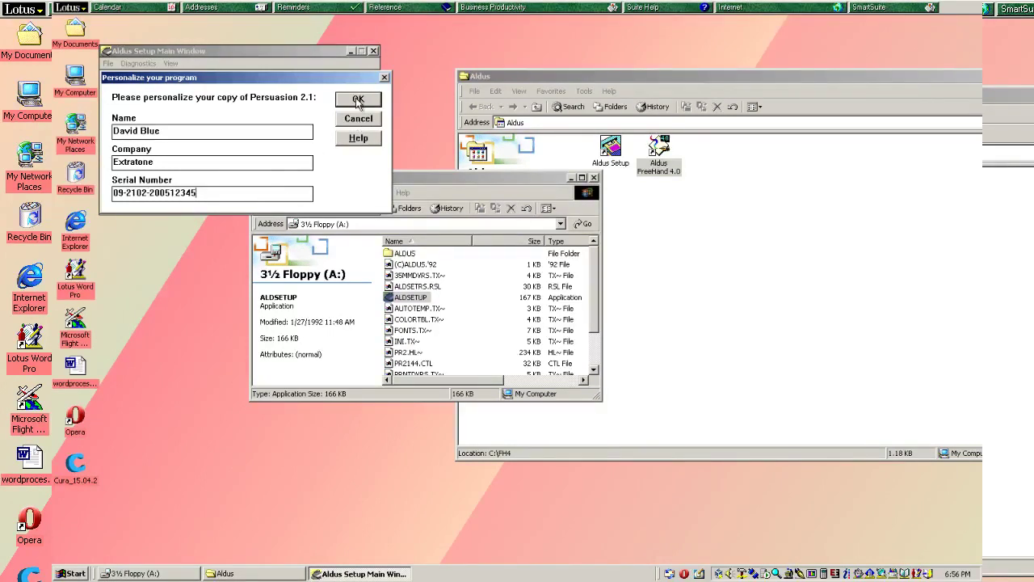
Confirm personalization, proceed with installation, allow the PATH update, and acknowledge the filters note
left_click(359, 99)
left_click(347, 114)
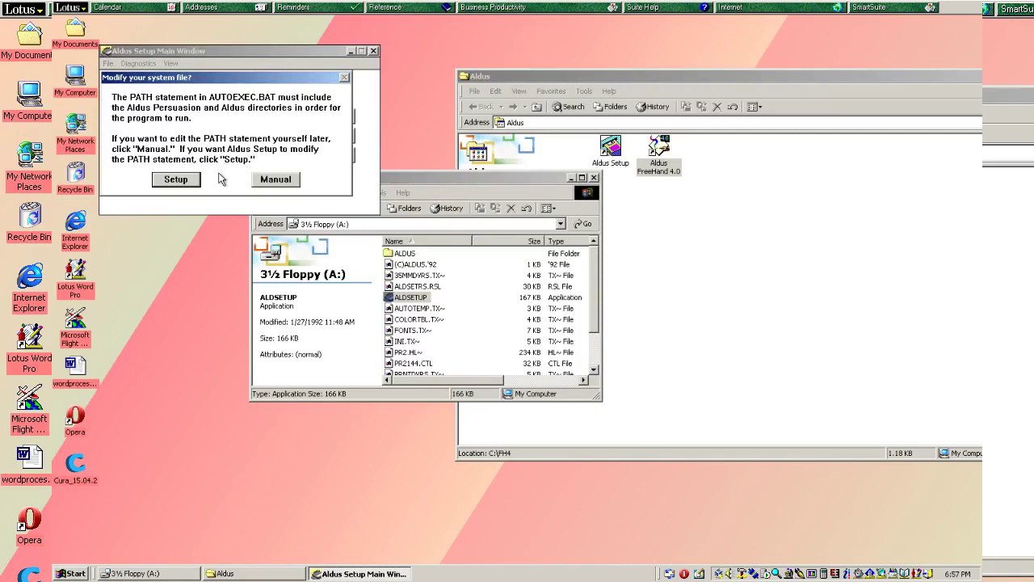
left_click(180, 183)
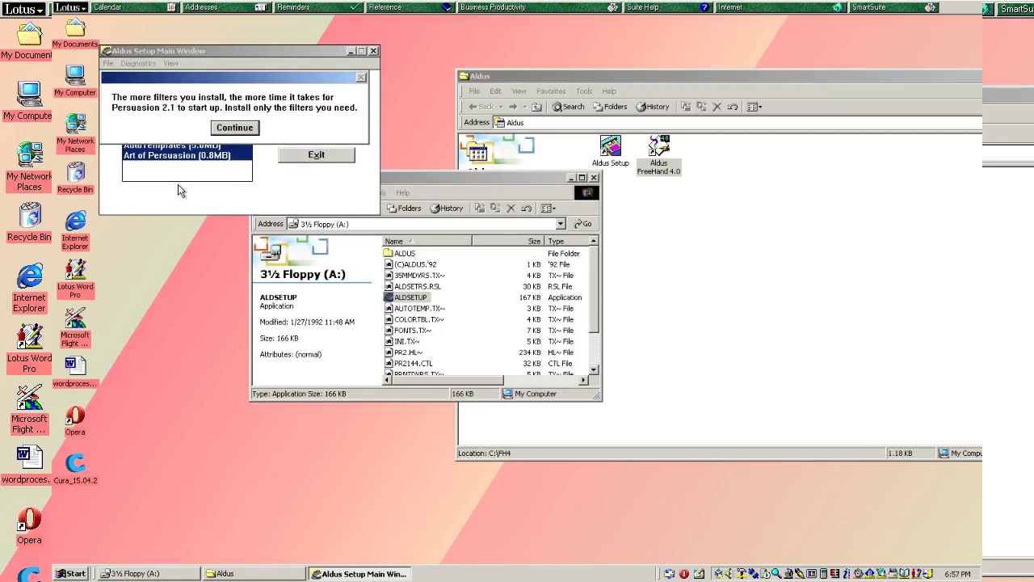
left_click(229, 128)
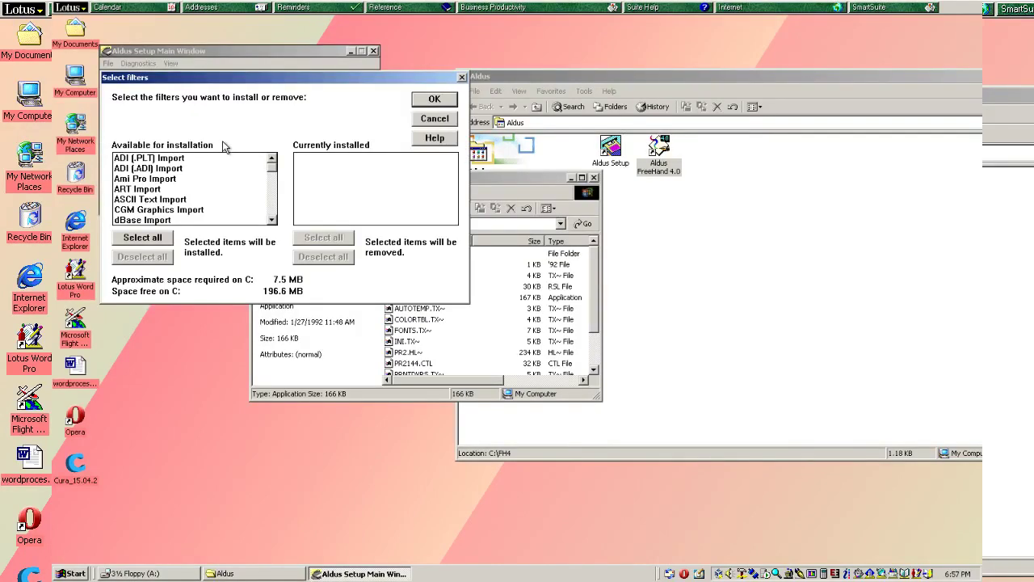
Select all filters, accept the AutoTemplates, and select all clip art directories to start copying
left_click_drag(272, 168, 266, 222)
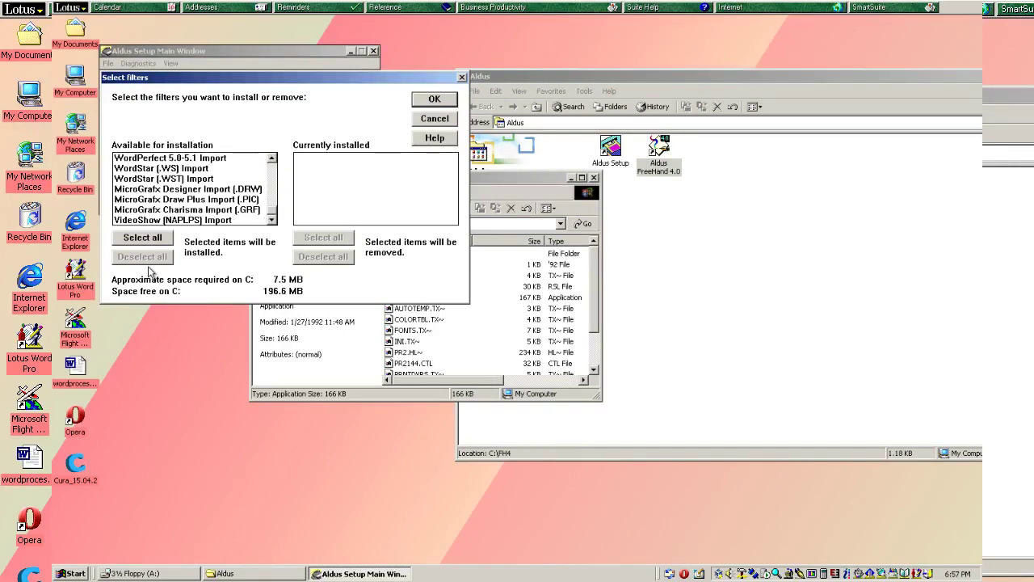
left_click(142, 237)
left_click(451, 103)
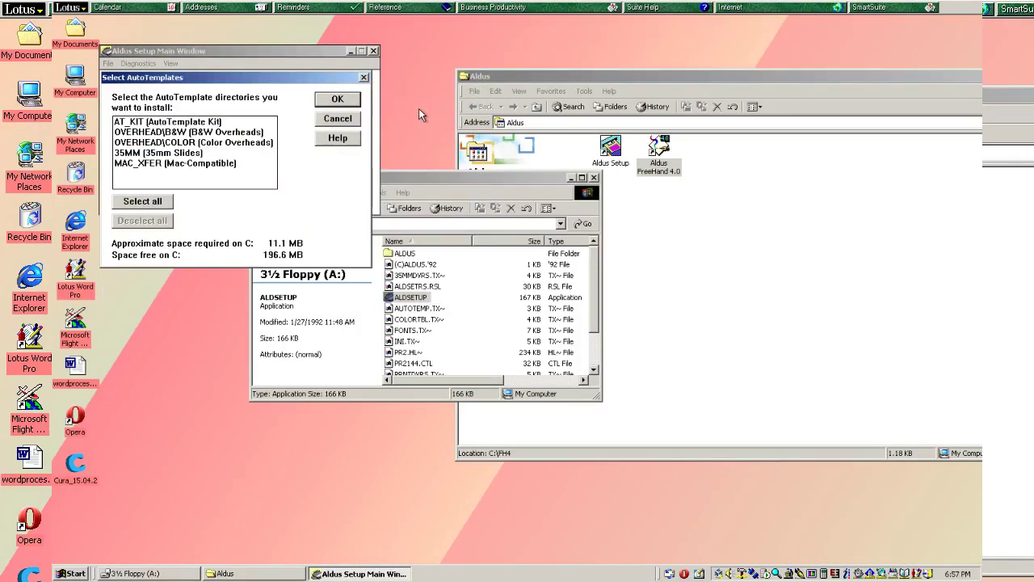
left_click(338, 100)
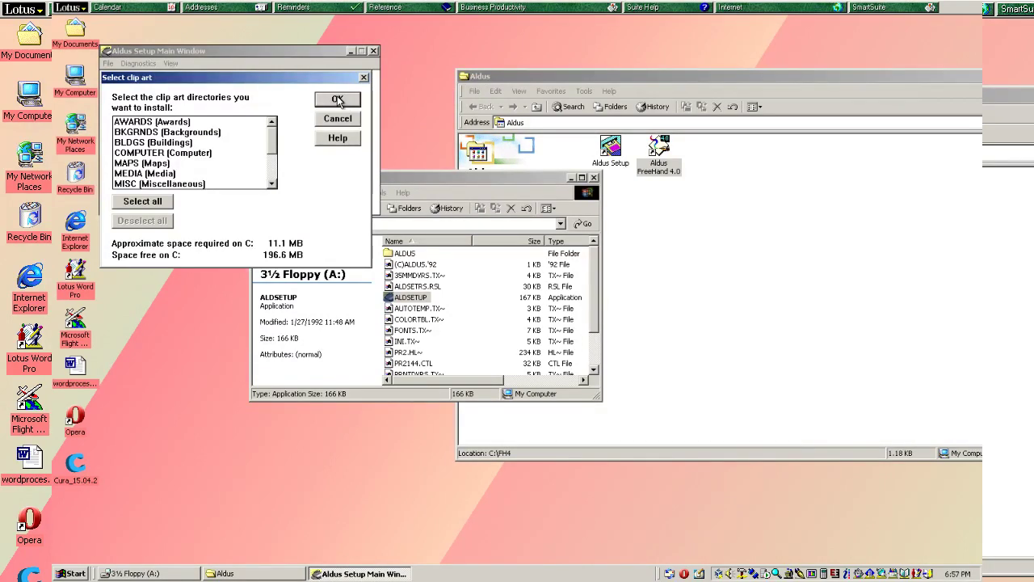
left_click(143, 201)
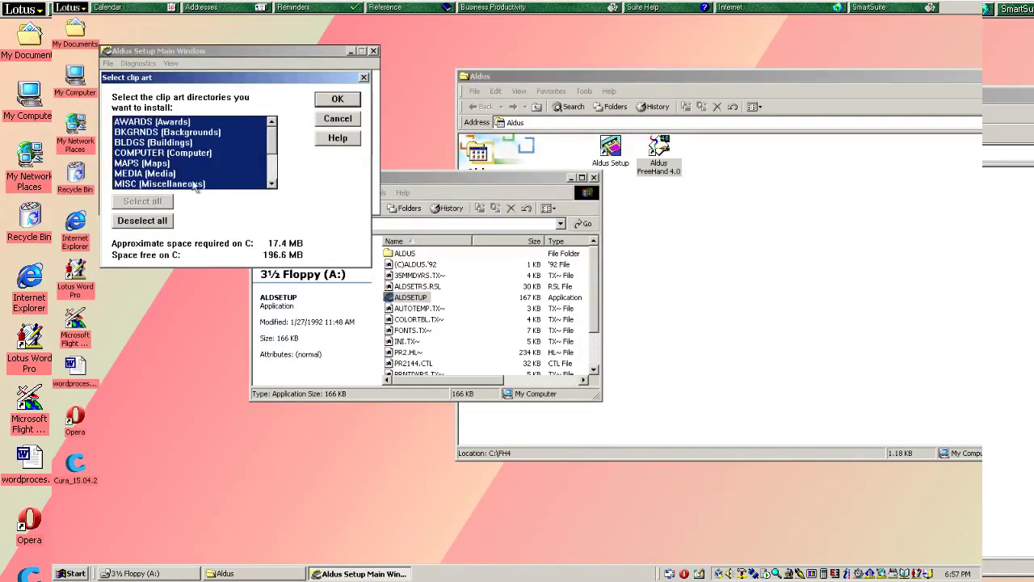
left_click(337, 100)
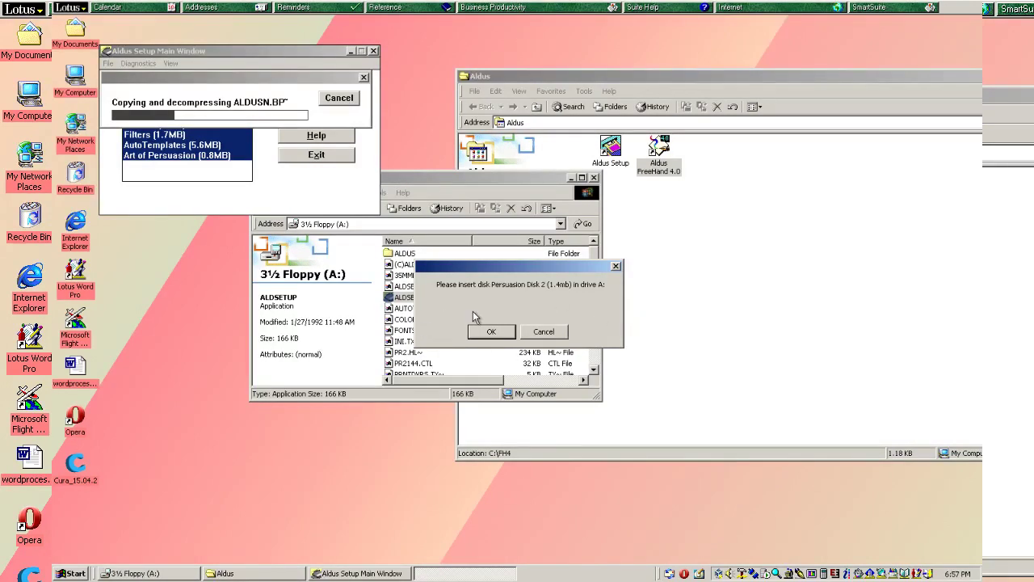
Confirm the insert-disk prompts for Persuasion Disks 2, 3, 4 and 5 to keep copying
left_click(489, 332)
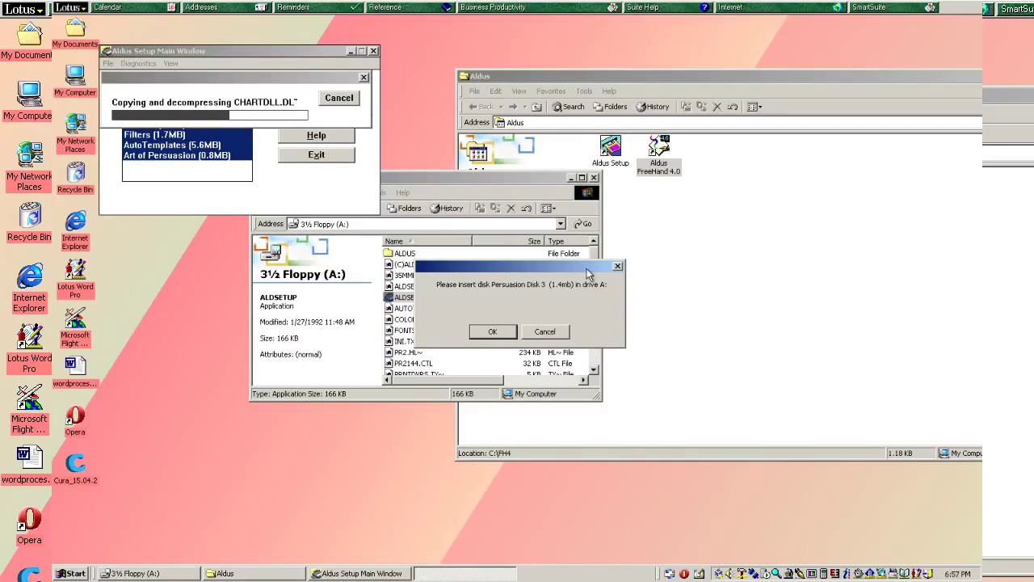
left_click(508, 327)
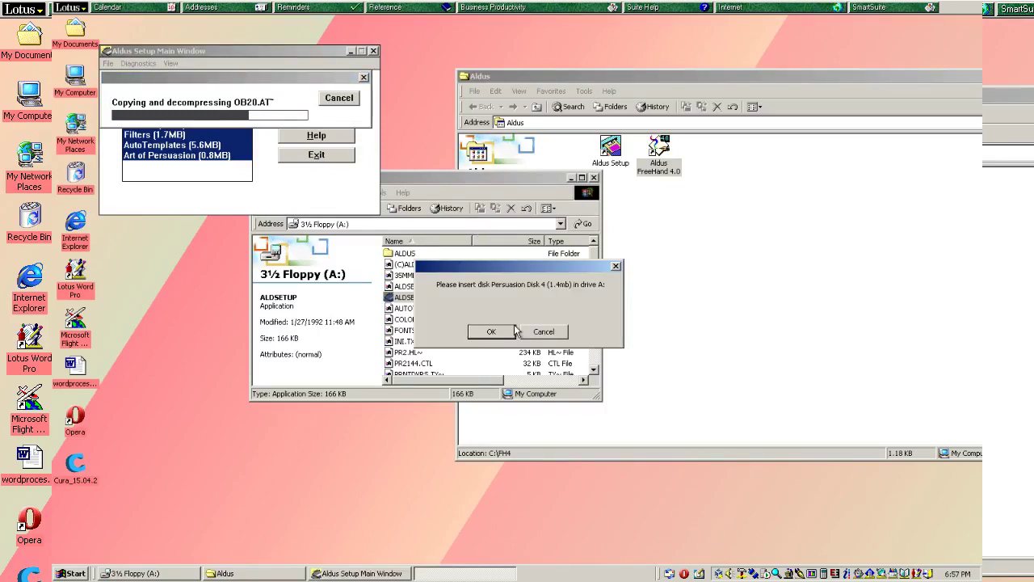
left_click(490, 330)
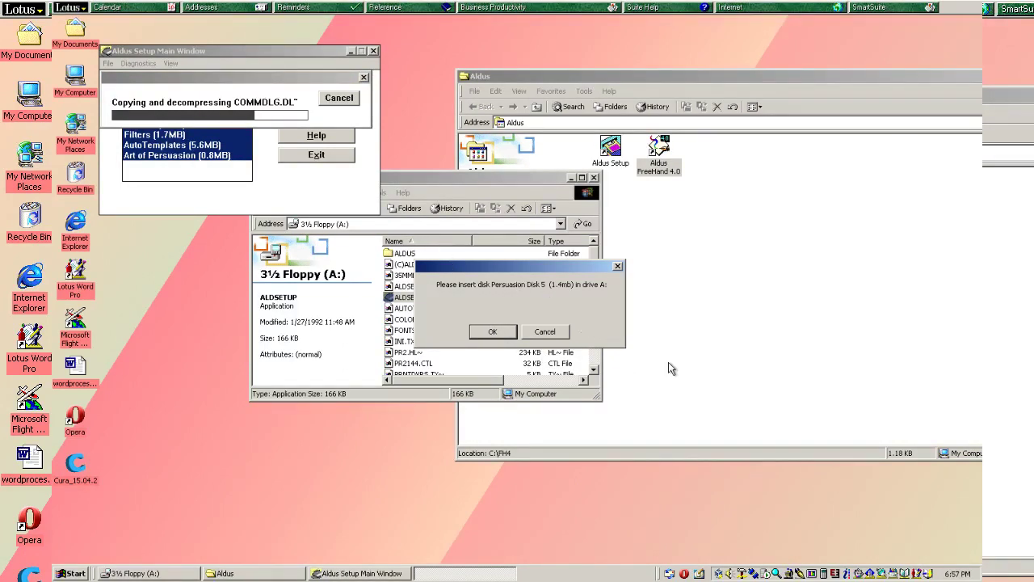
left_click(490, 332)
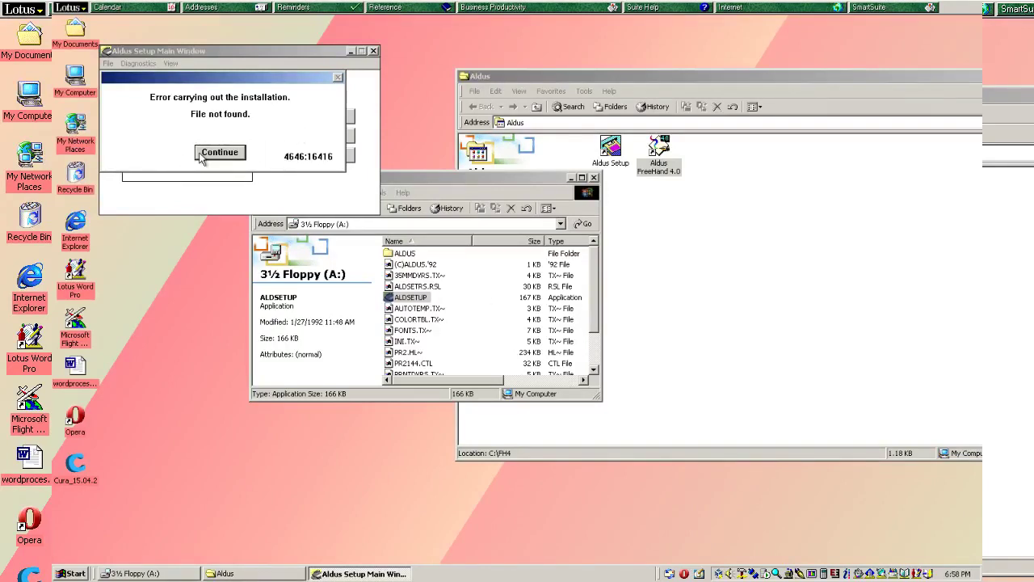
Dismiss the File not found error and exit Aldus Setup
left_click(202, 154)
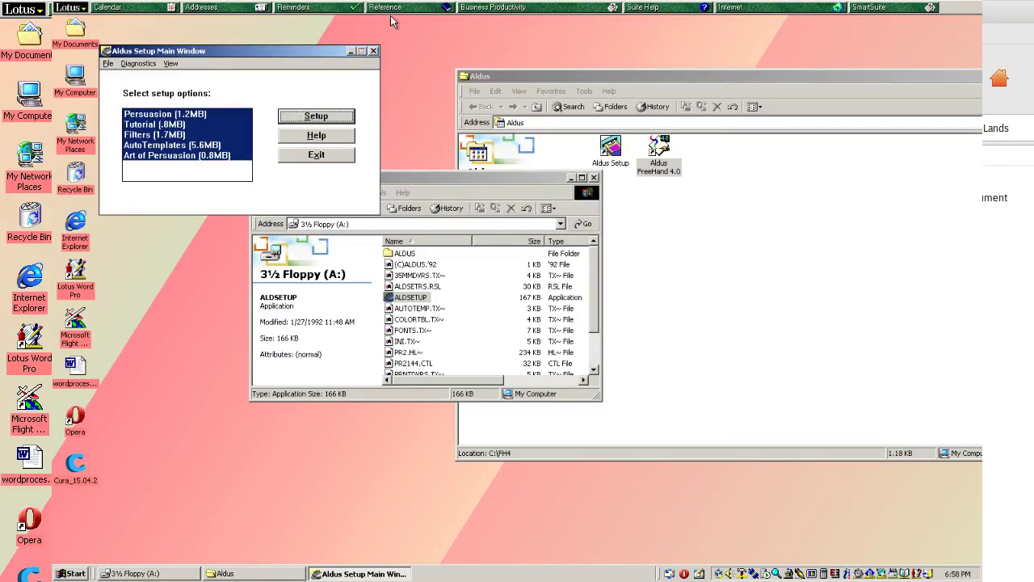
left_click(373, 51)
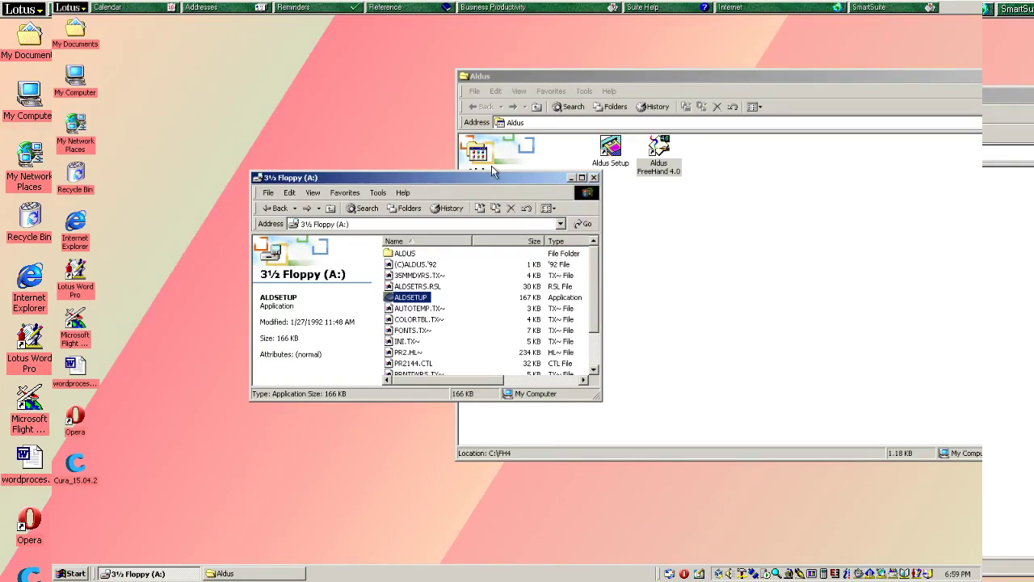
Shut down the Lotus SmartCenter bar and close the floppy disk and Aldus folder windows
left_click(71, 8)
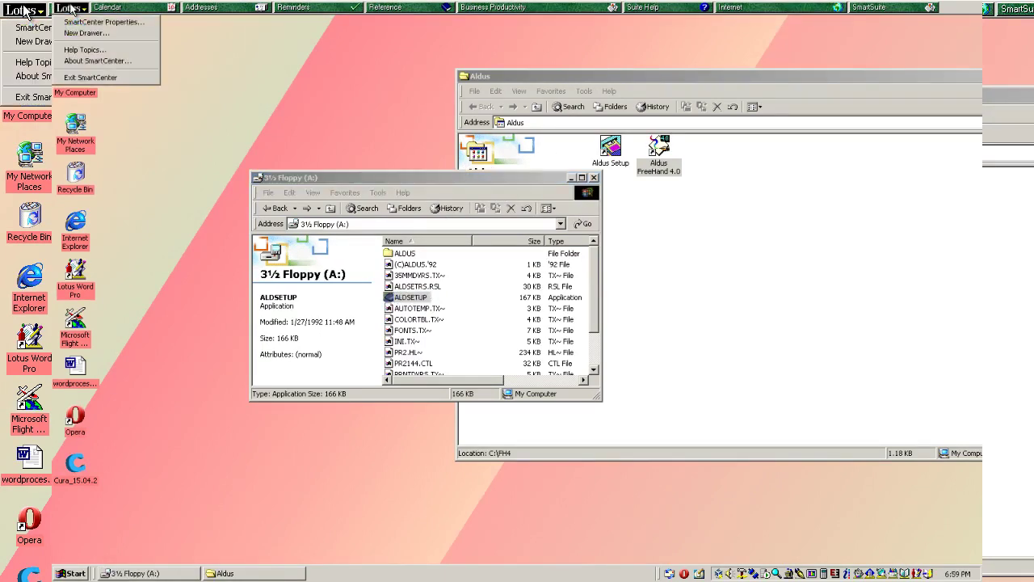
left_click(92, 78)
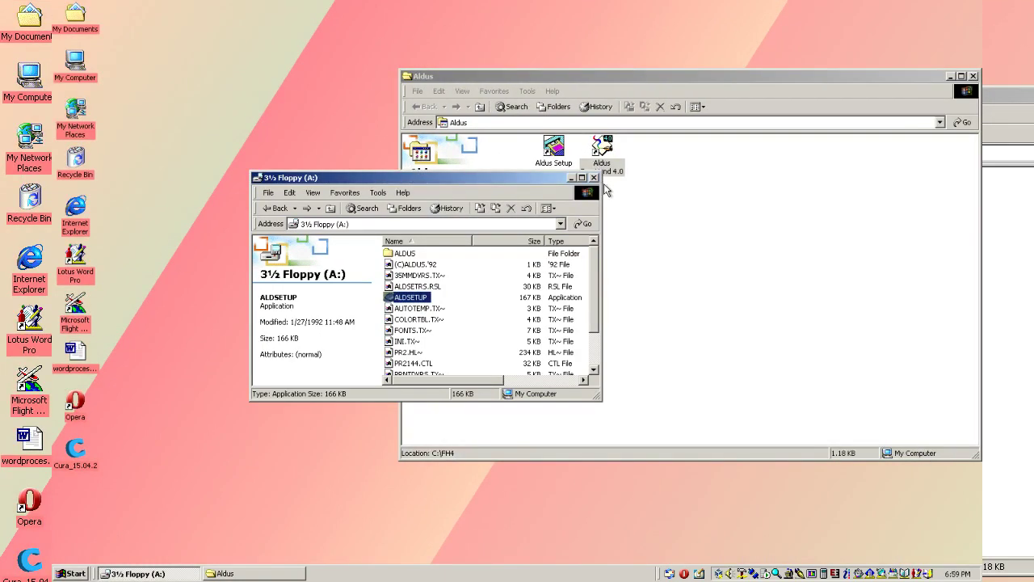
left_click(593, 177)
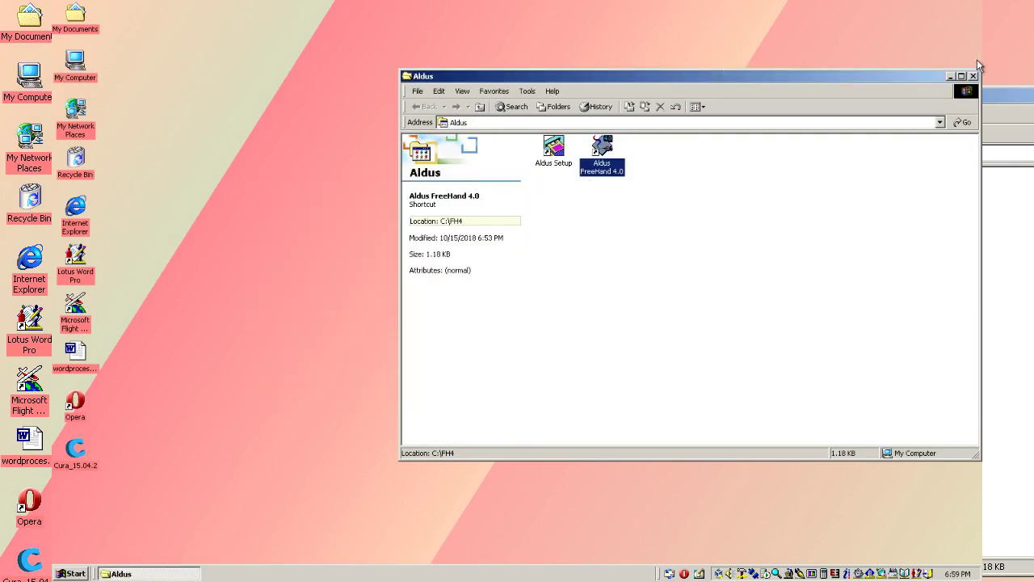
left_click(972, 75)
Open drive D: from My Computer, dismiss the setup usage message and open the CD's contents
double_click(40, 89)
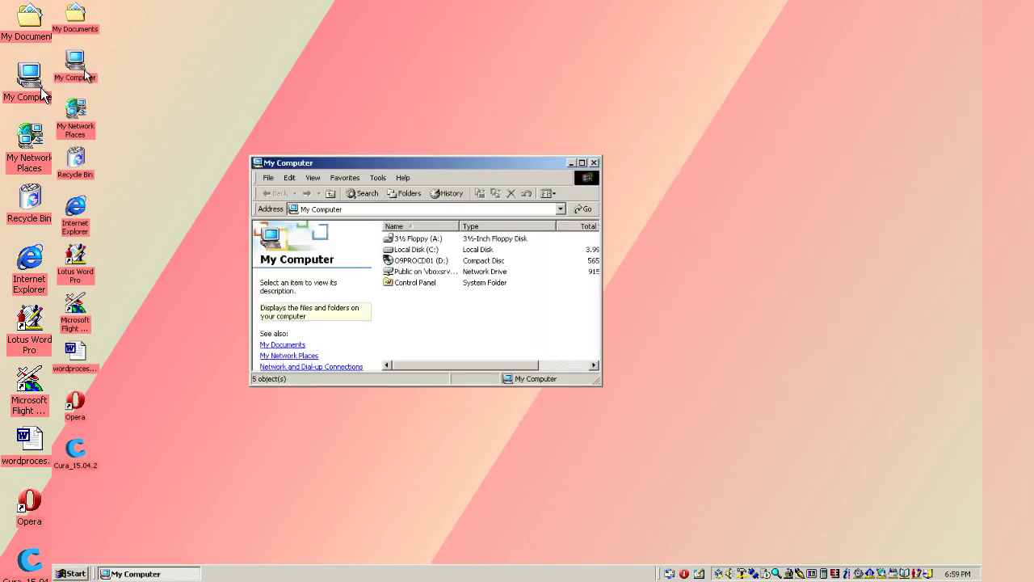
double_click(436, 261)
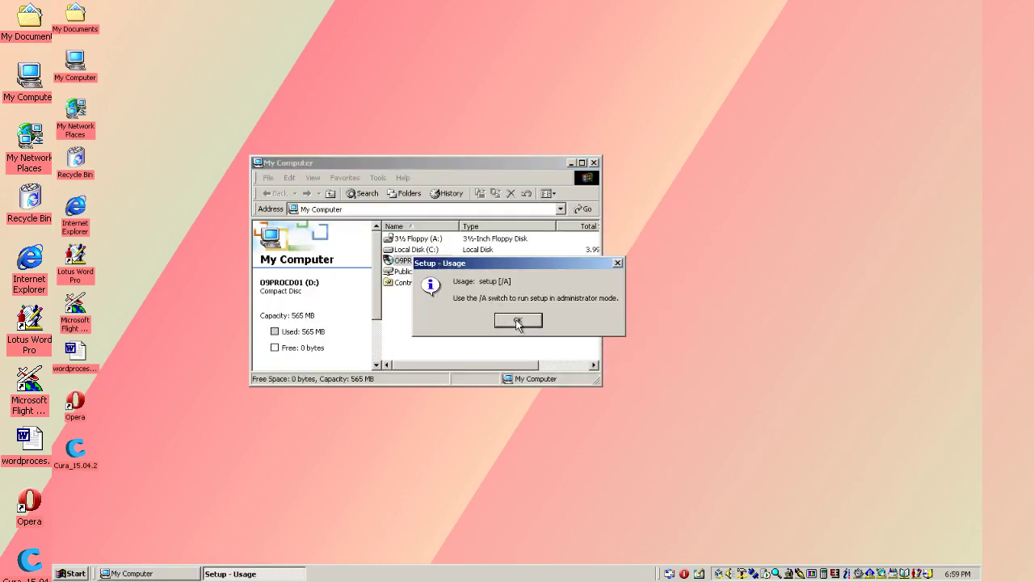
left_click(517, 320)
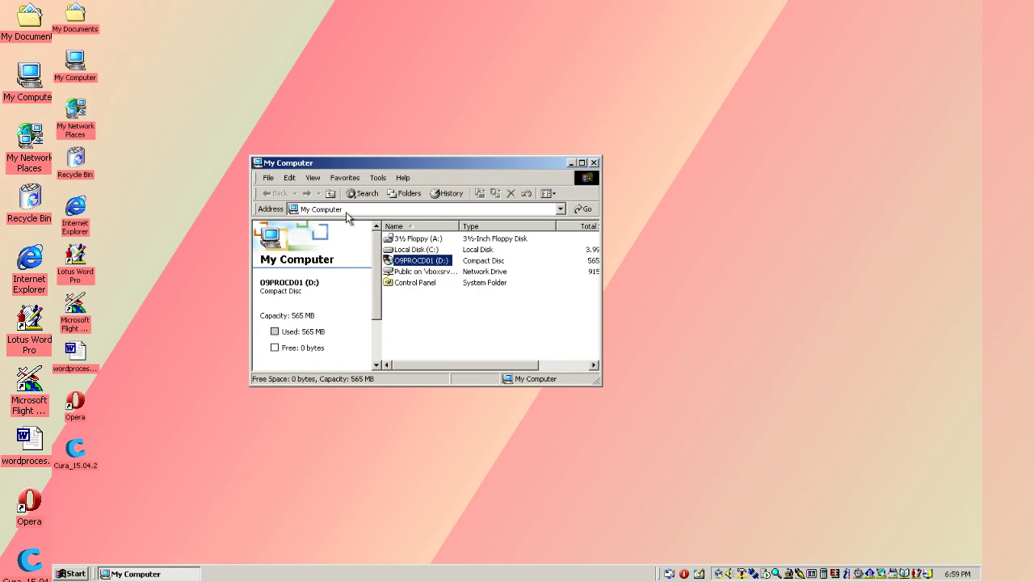
right_click(422, 263)
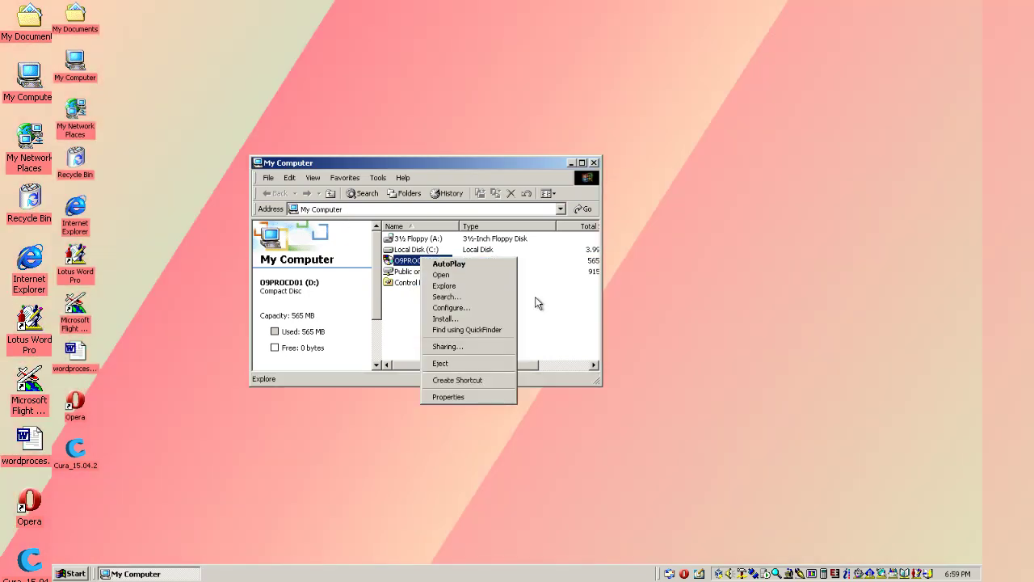
left_click(448, 263)
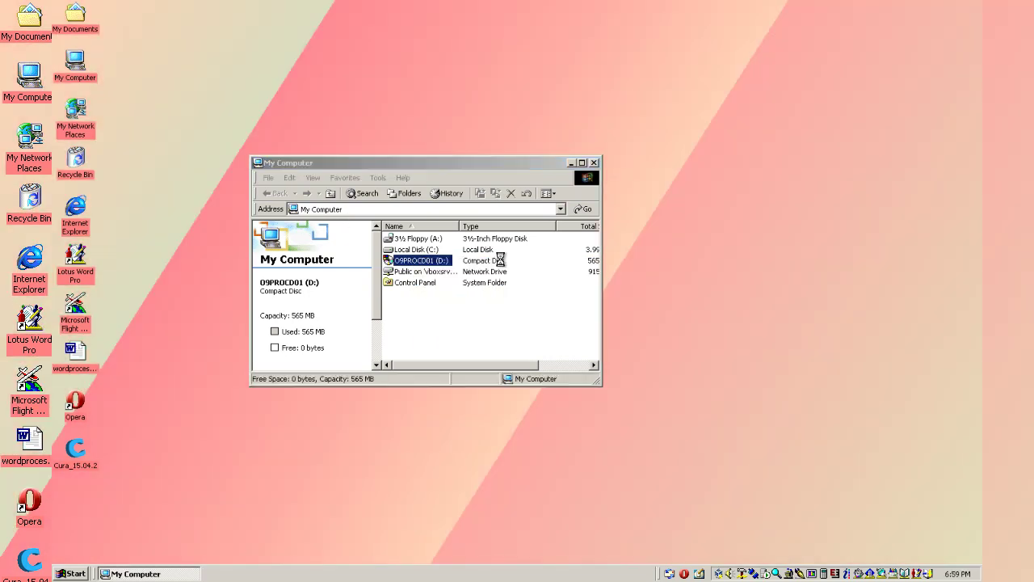
right_click(447, 263)
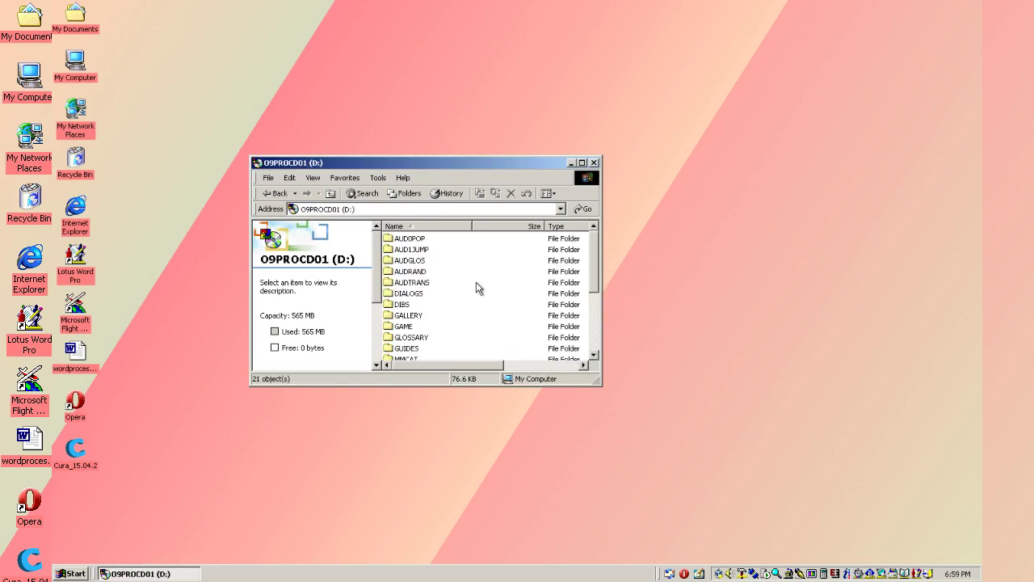
Inspect the CD's SETUP application properties, then cancel without changes
scroll(477, 289, "down", 4)
right_click(450, 316)
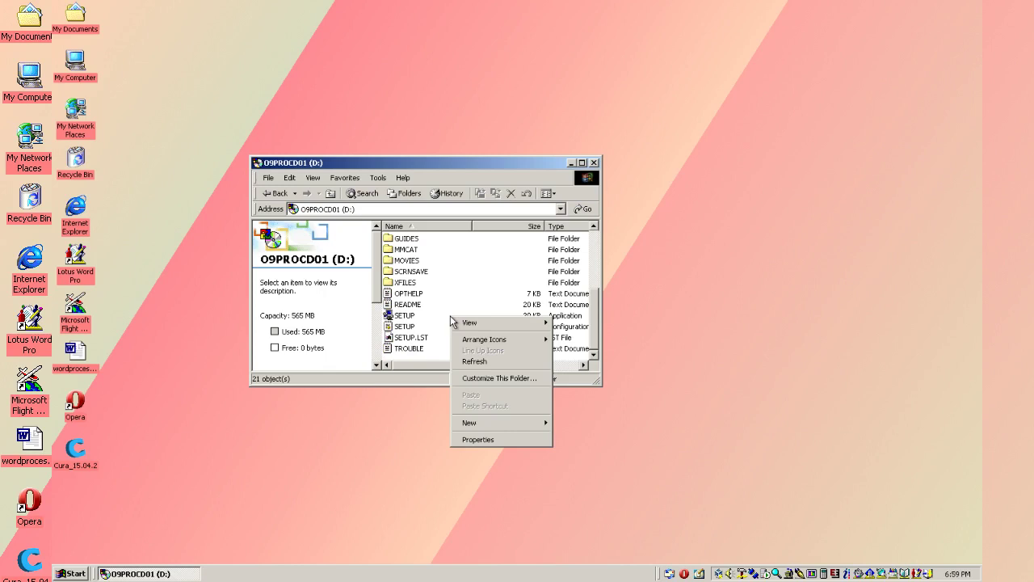
left_click(397, 317)
right_click(400, 317)
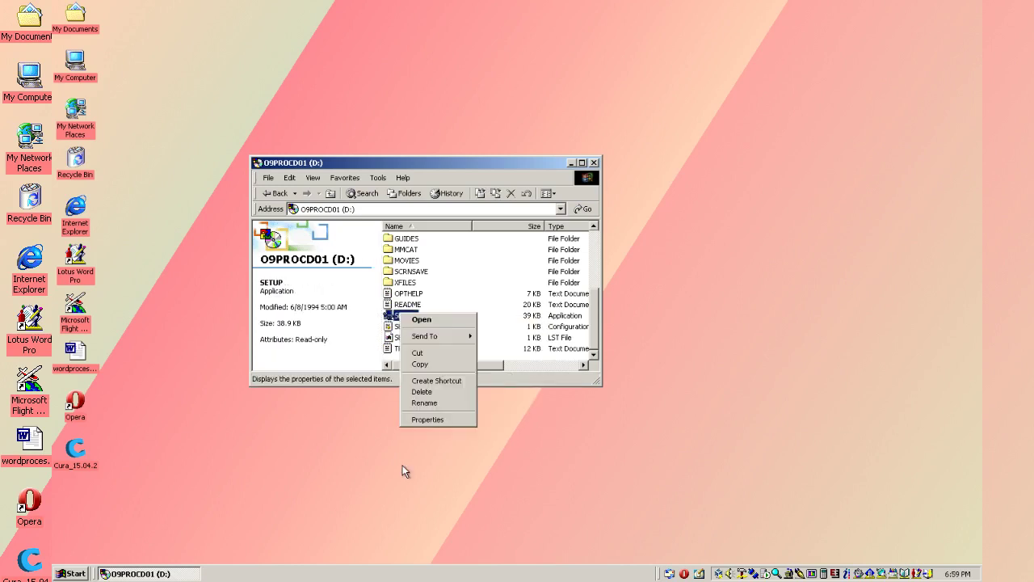
left_click(428, 419)
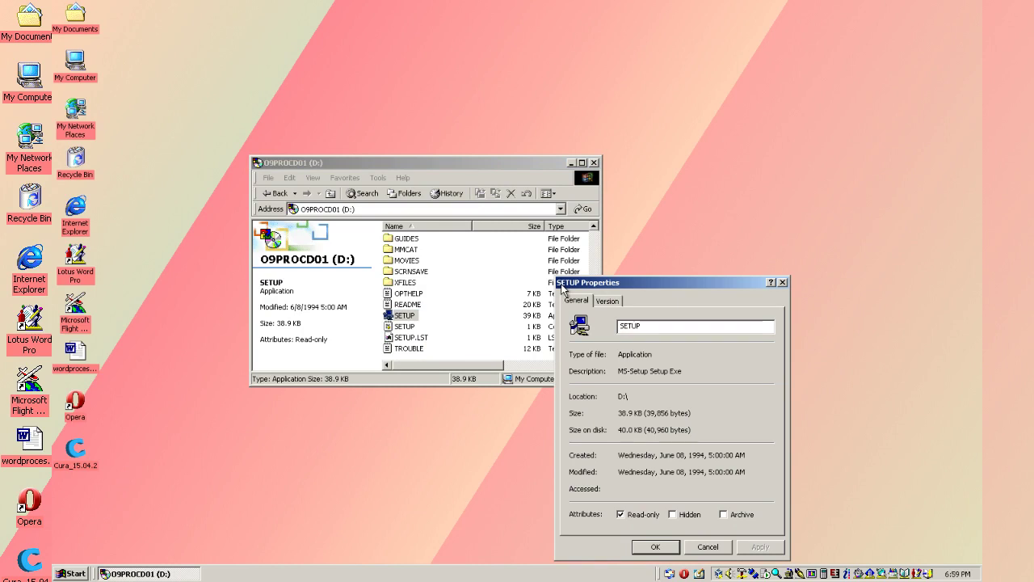
left_click(708, 546)
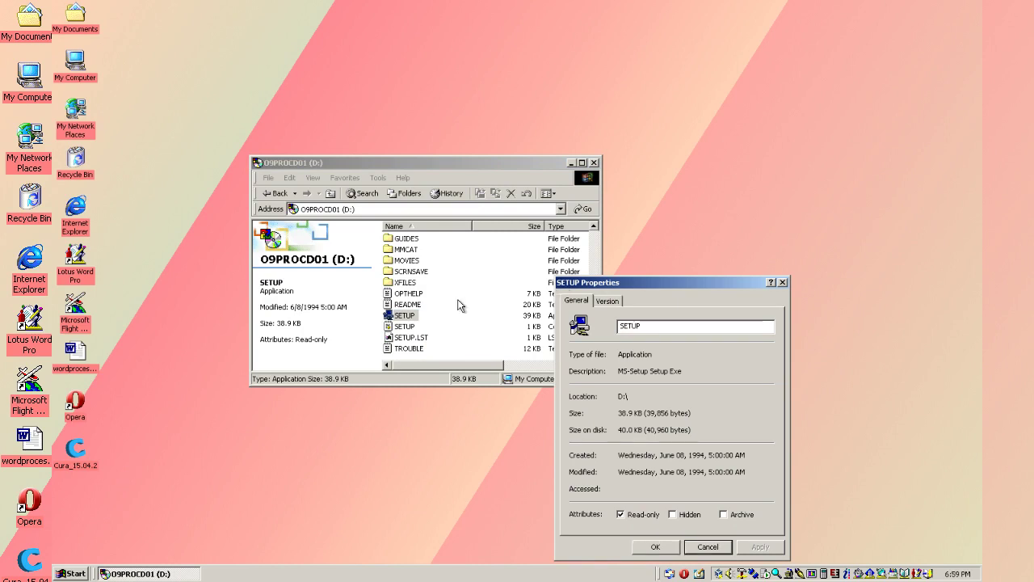
left_click(708, 546)
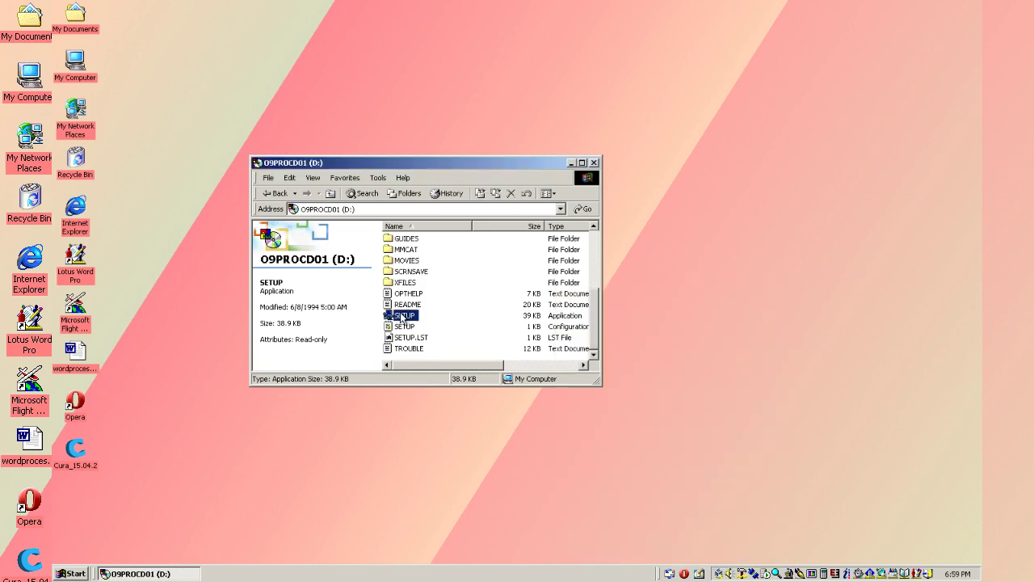
Launch the CD's SETUP and accept the default name, organization and product ID
double_click(402, 316)
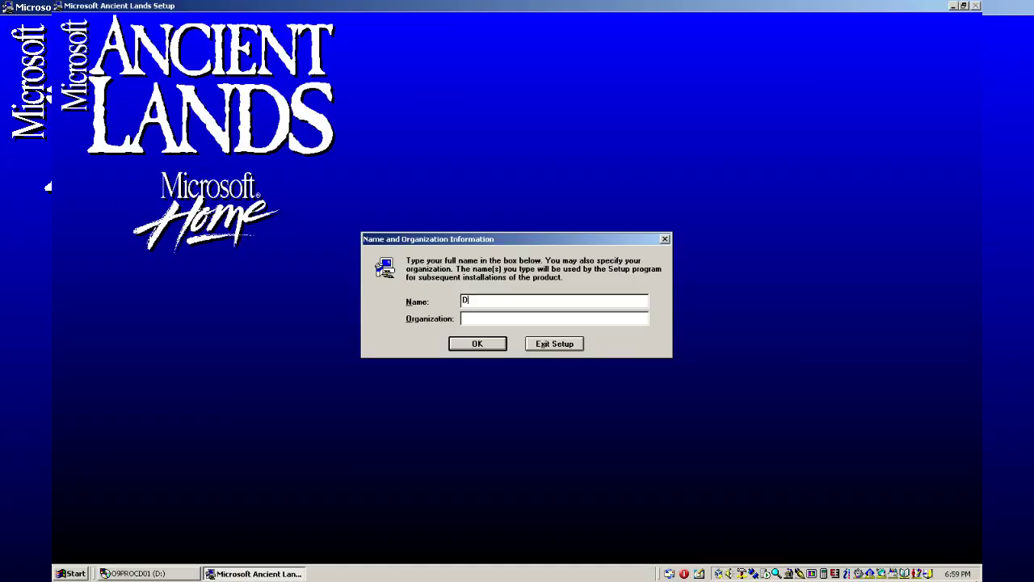
key("Return")
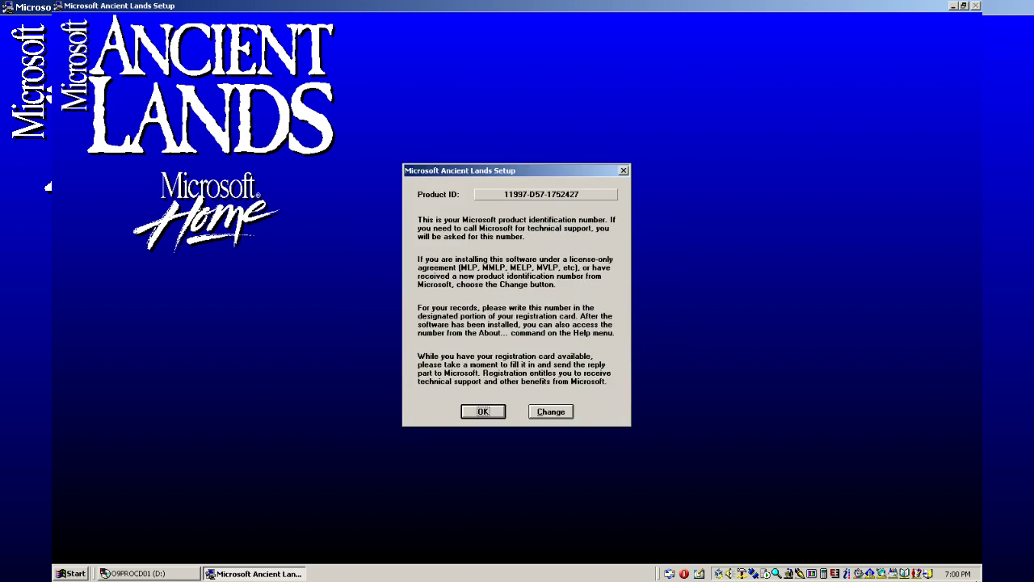
key("Return")
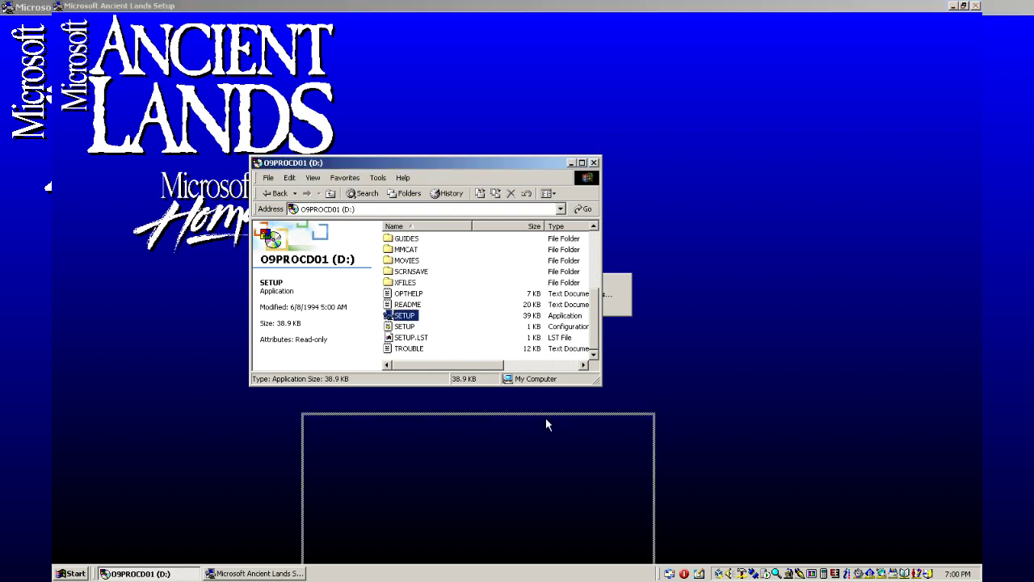
Drag the O9PROCD01 (D:) window lower to reveal the C:\MSLANDS destination prompt
left_click_drag(545, 418, 546, 418)
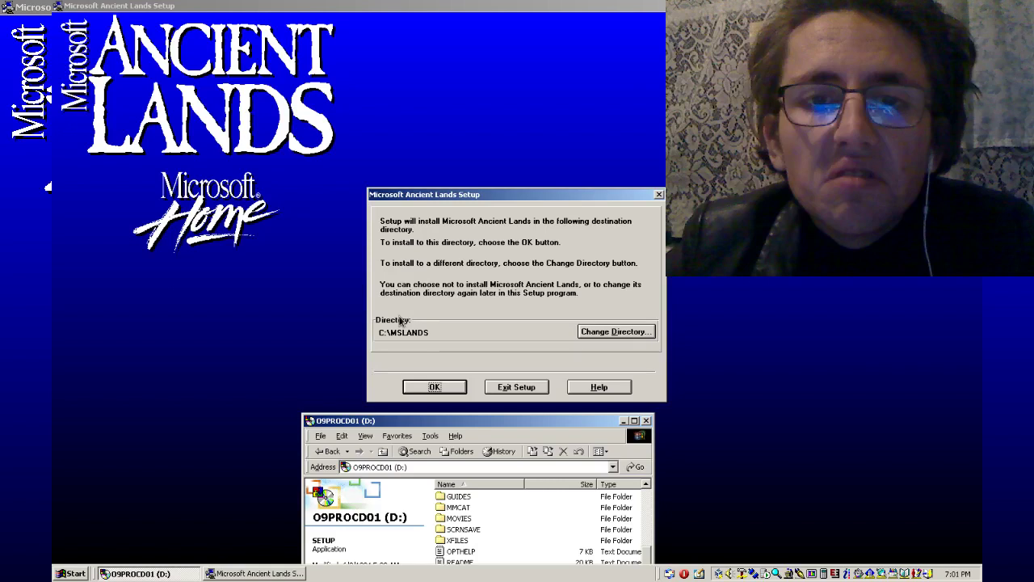
Accept C:\MSLANDS as the install directory and let Setup finish
left_click(430, 385)
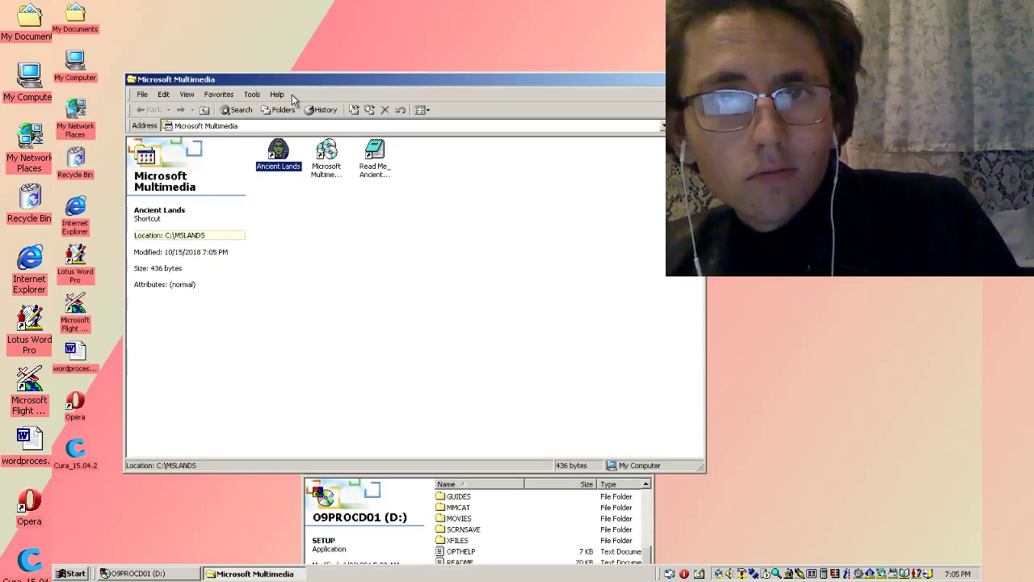
Move the Microsoft Multimedia window onto the desktop and clear its selection
left_click_drag(216, 79, 387, 119)
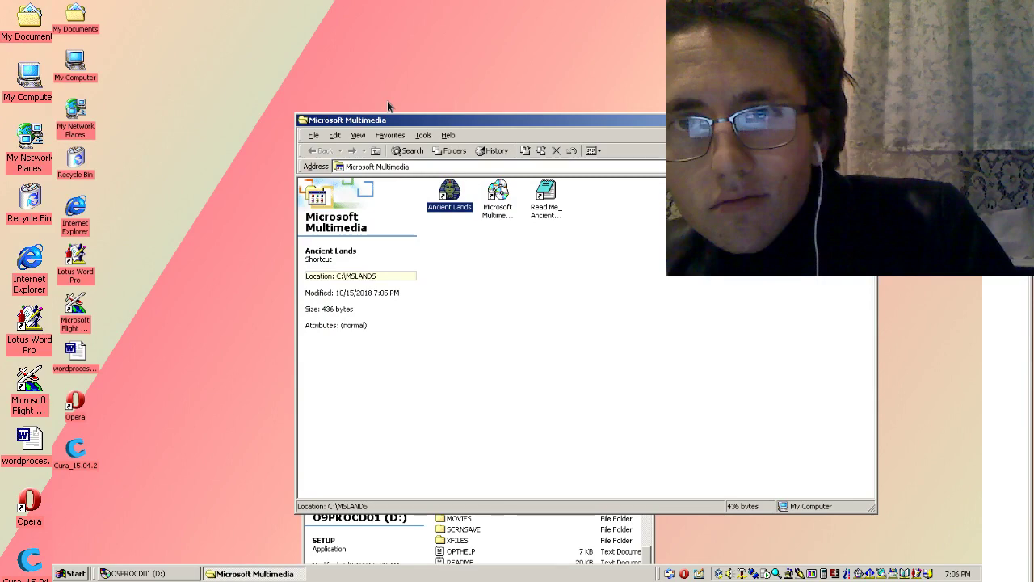
left_click(436, 242)
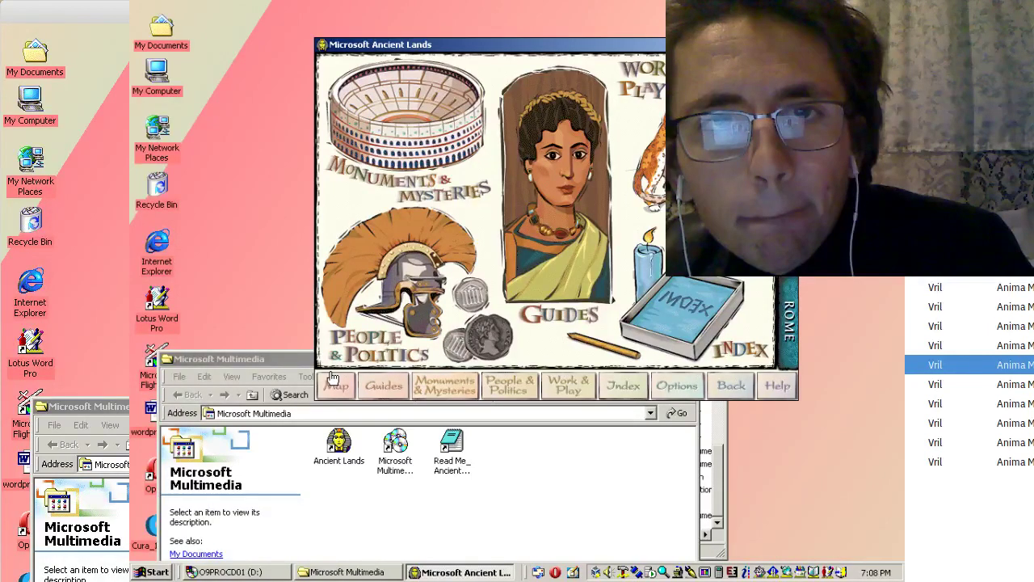
Open Options on the Ancient Lands navigation bar
left_click(676, 385)
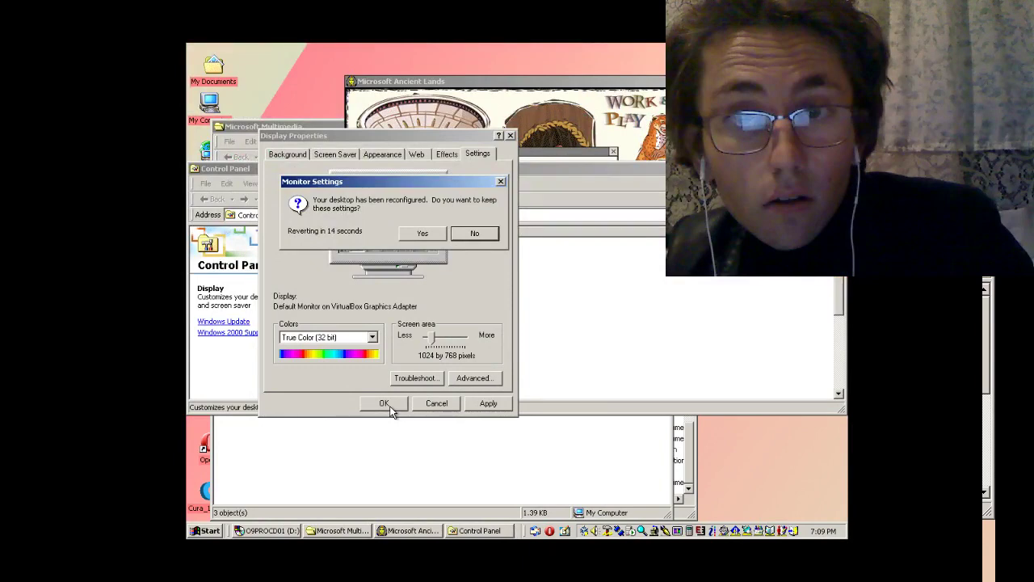
Keep the new 1024 by 768 True Color screen setting
key("Return")
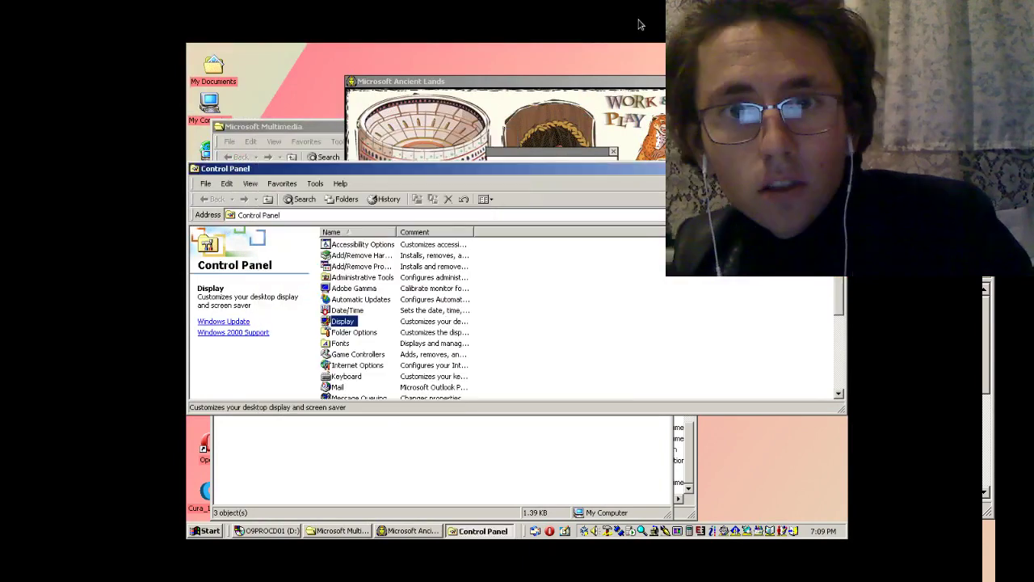